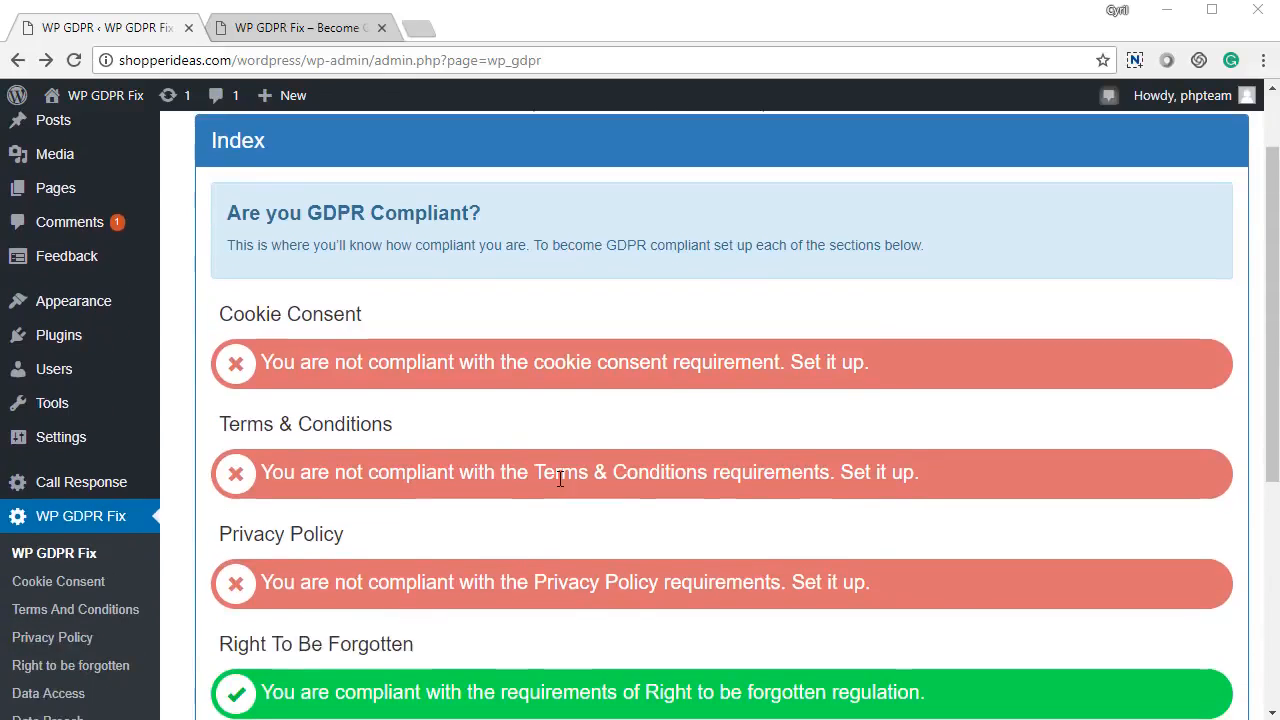
pyautogui.scroll(-3, 567, 451)
# Step: Scroll through the WP GDPR Fix overview and highlight the Terms & Conditions row
pyautogui.scroll(5, 567, 452)
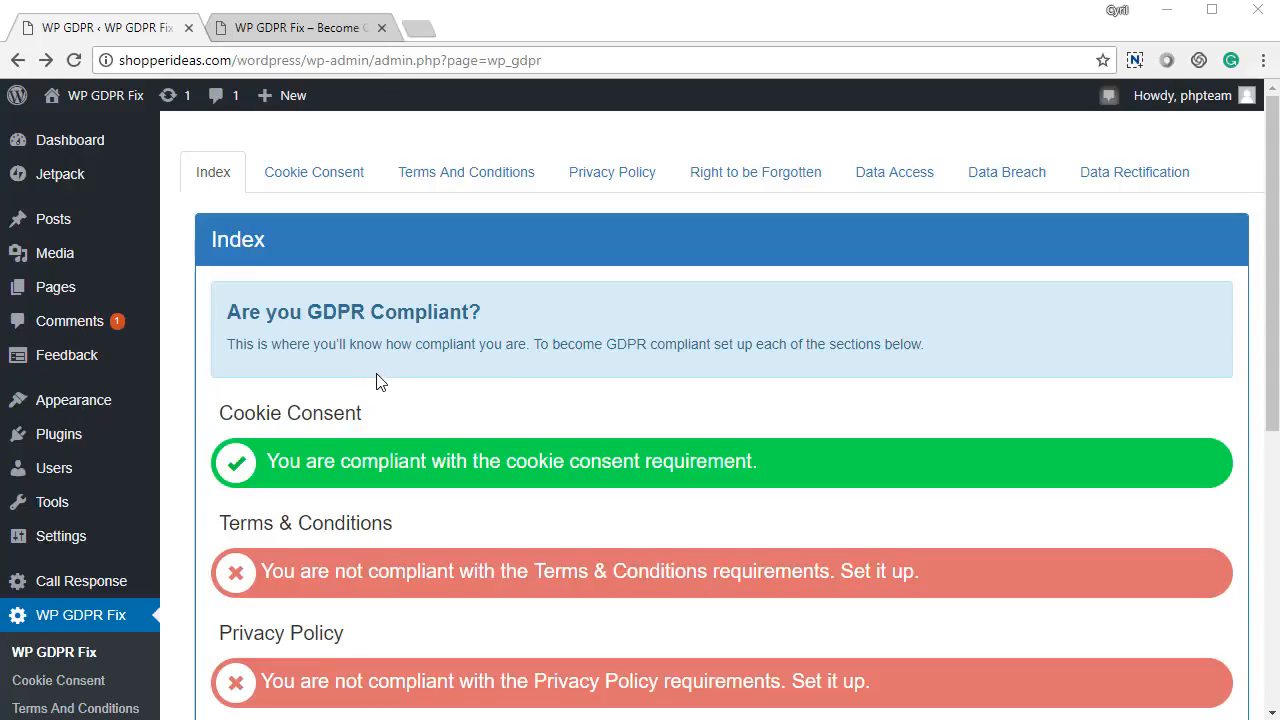
pyautogui.scroll(-5, 380, 383)
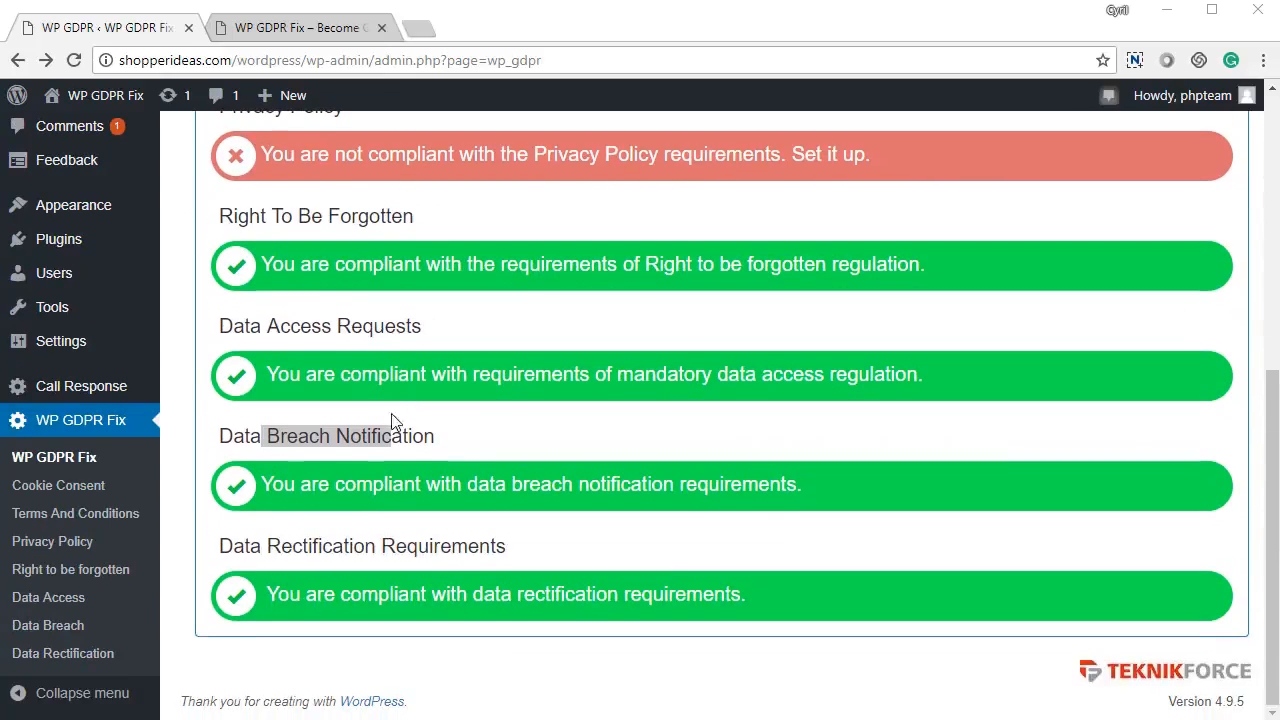
pyautogui.click(391, 464)
pyautogui.scroll(2, 391, 445)
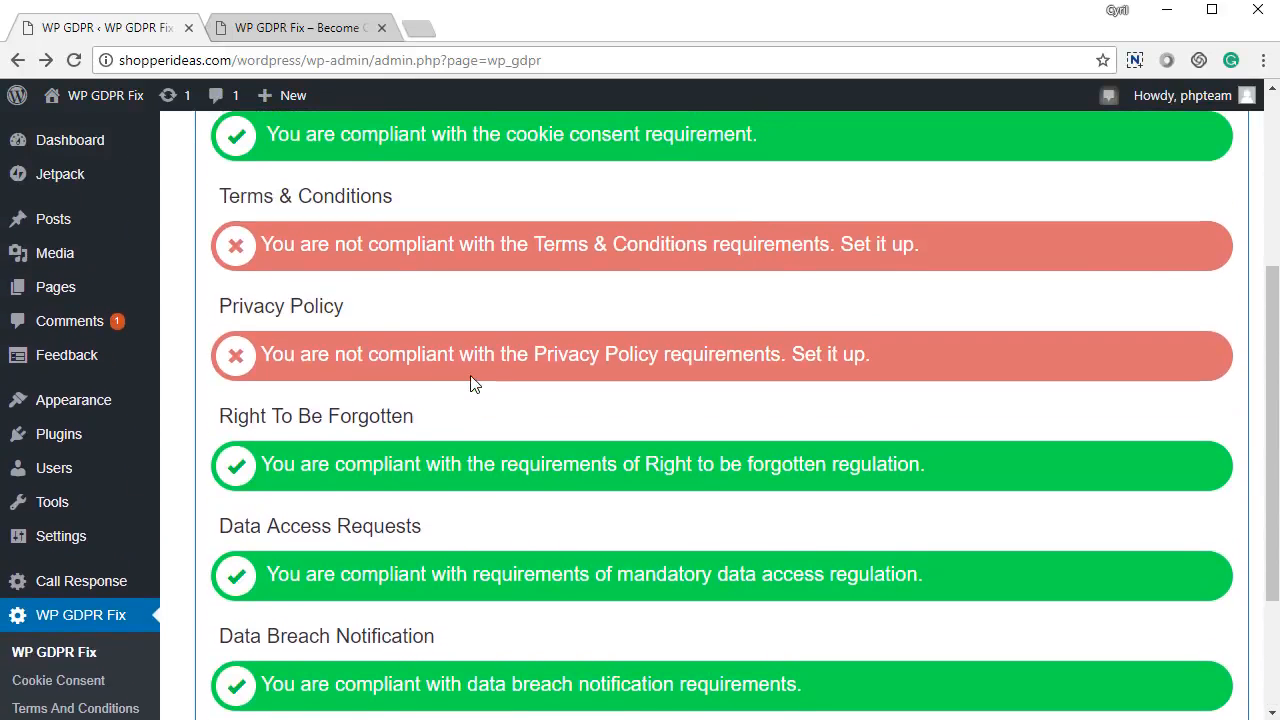
pyautogui.scroll(1, 463, 380)
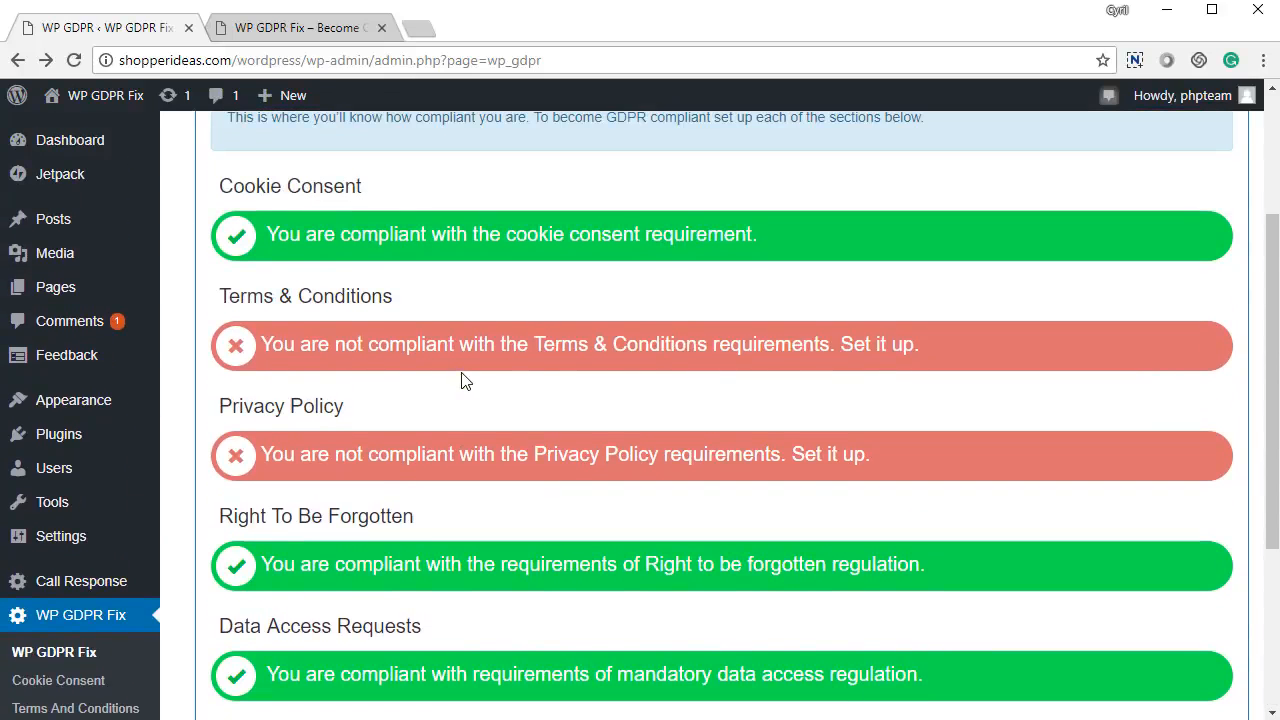
pyautogui.scroll(1, 423, 380)
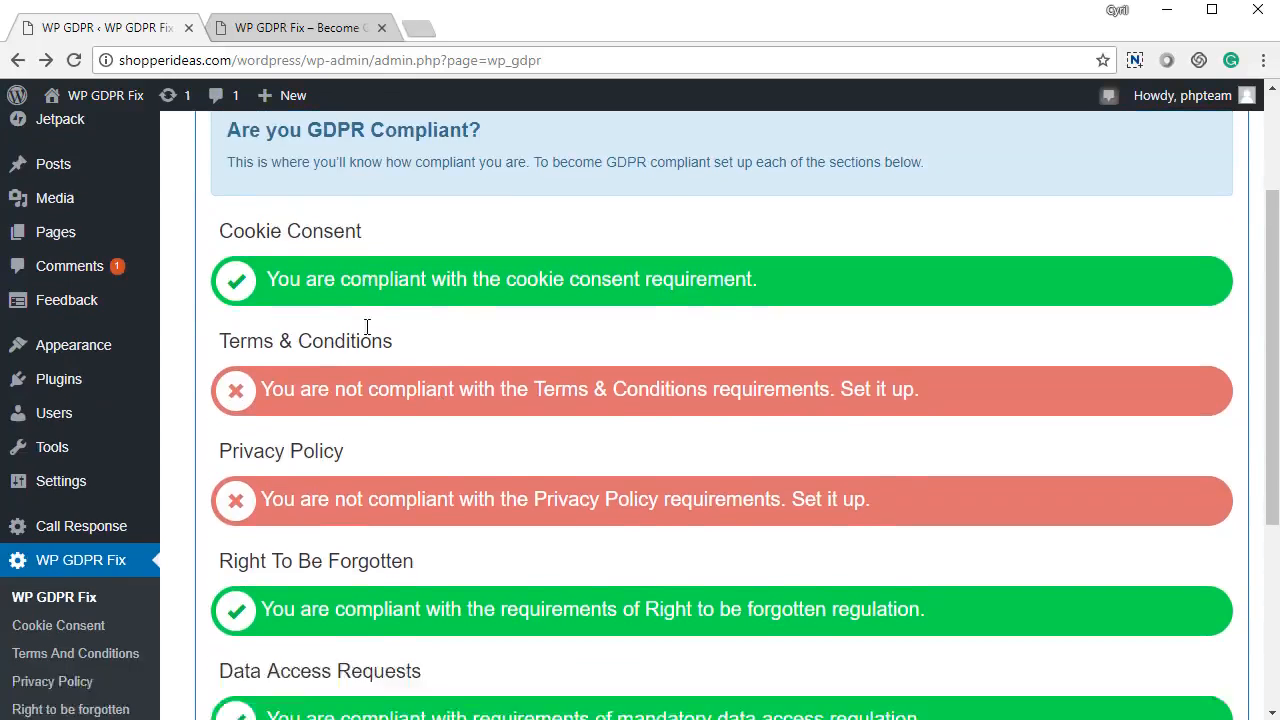
pyautogui.scroll(-3, 366, 329)
pyautogui.scroll(3, 420, 425)
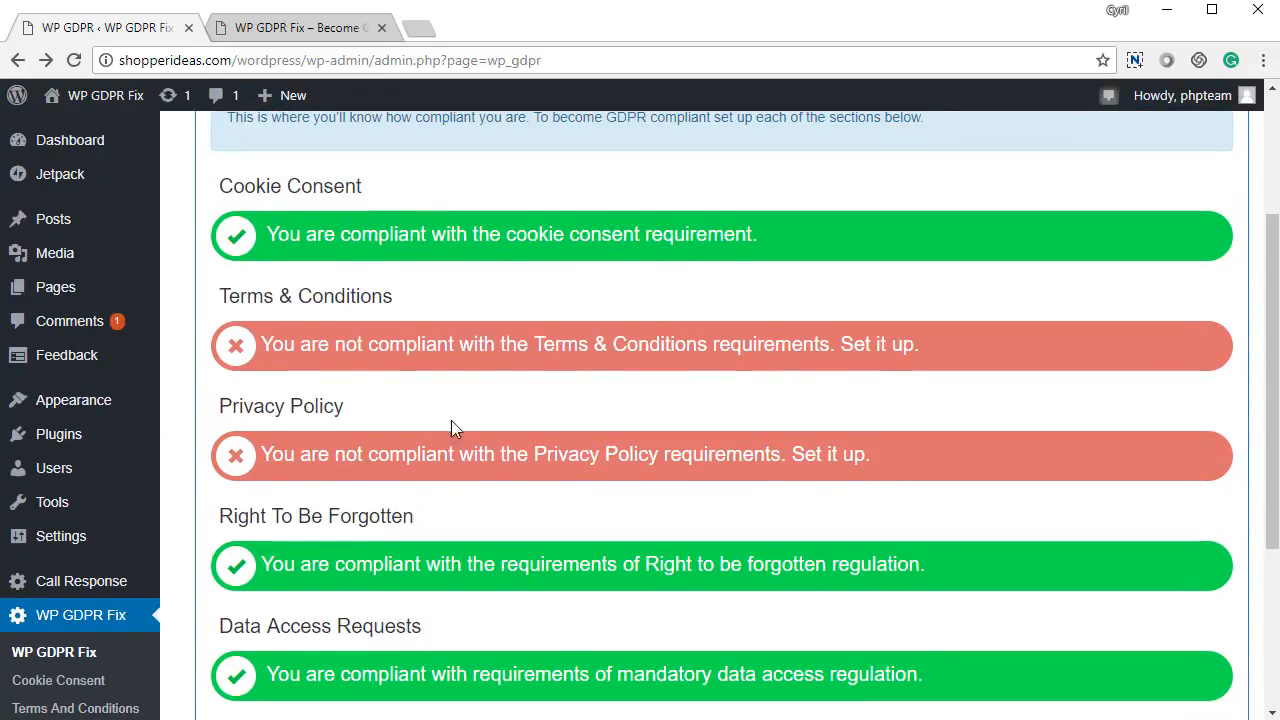
pyautogui.moveTo(364, 344); pyautogui.dragTo(835, 370)
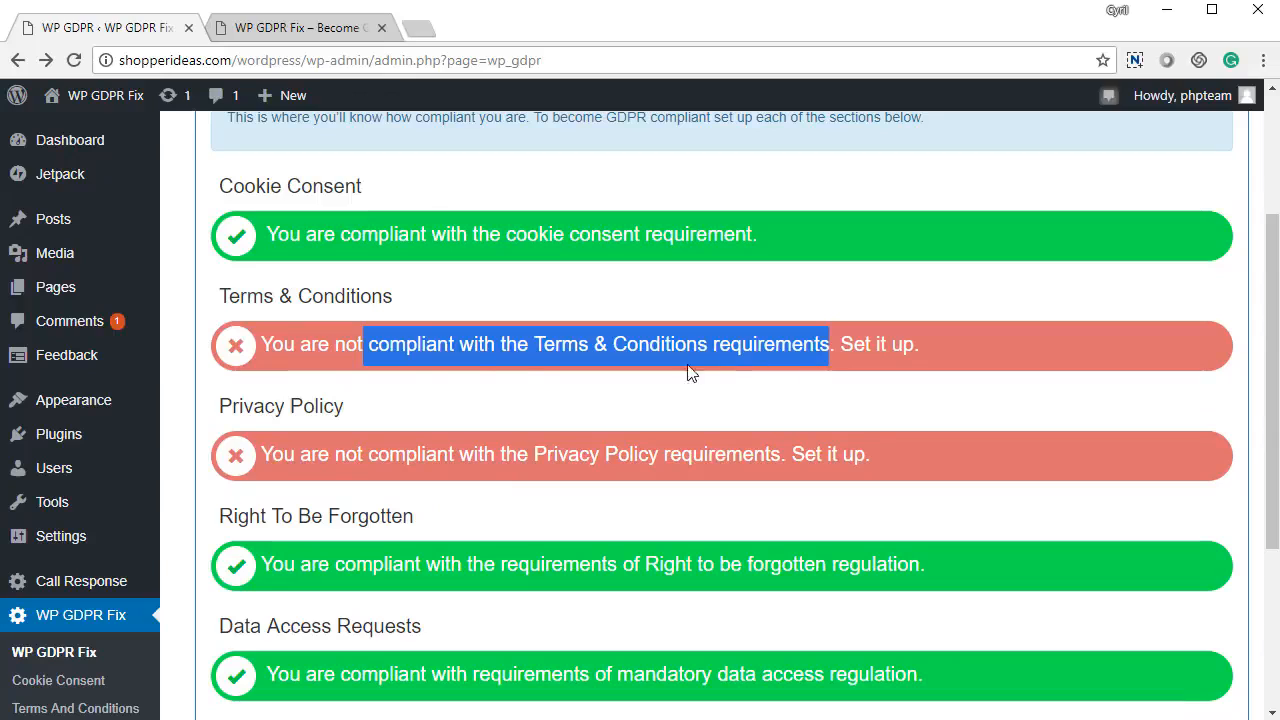
pyautogui.moveTo(267, 297); pyautogui.dragTo(397, 299)
pyautogui.click(393, 306)
# Step: Highlight the Privacy Policy and Cookie Consent headings on the overview
pyautogui.moveTo(315, 407); pyautogui.dragTo(400, 411)
pyautogui.click(407, 425)
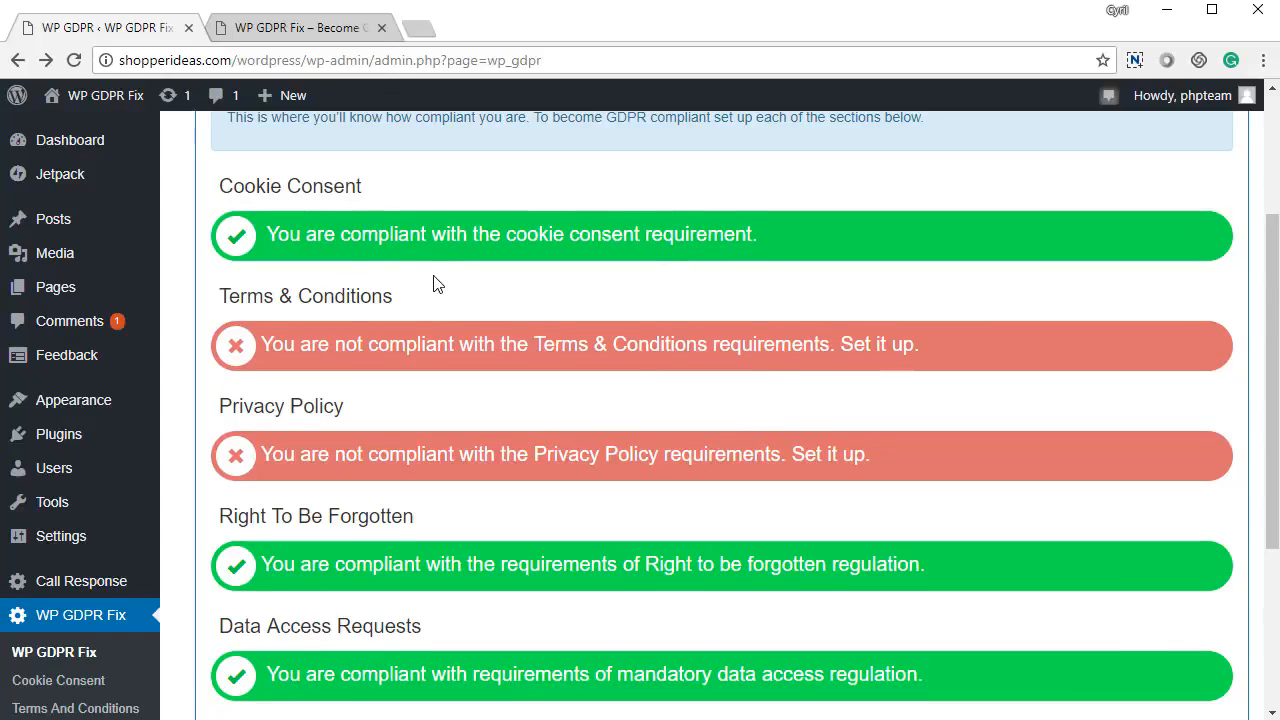
pyautogui.scroll(-3, 435, 285)
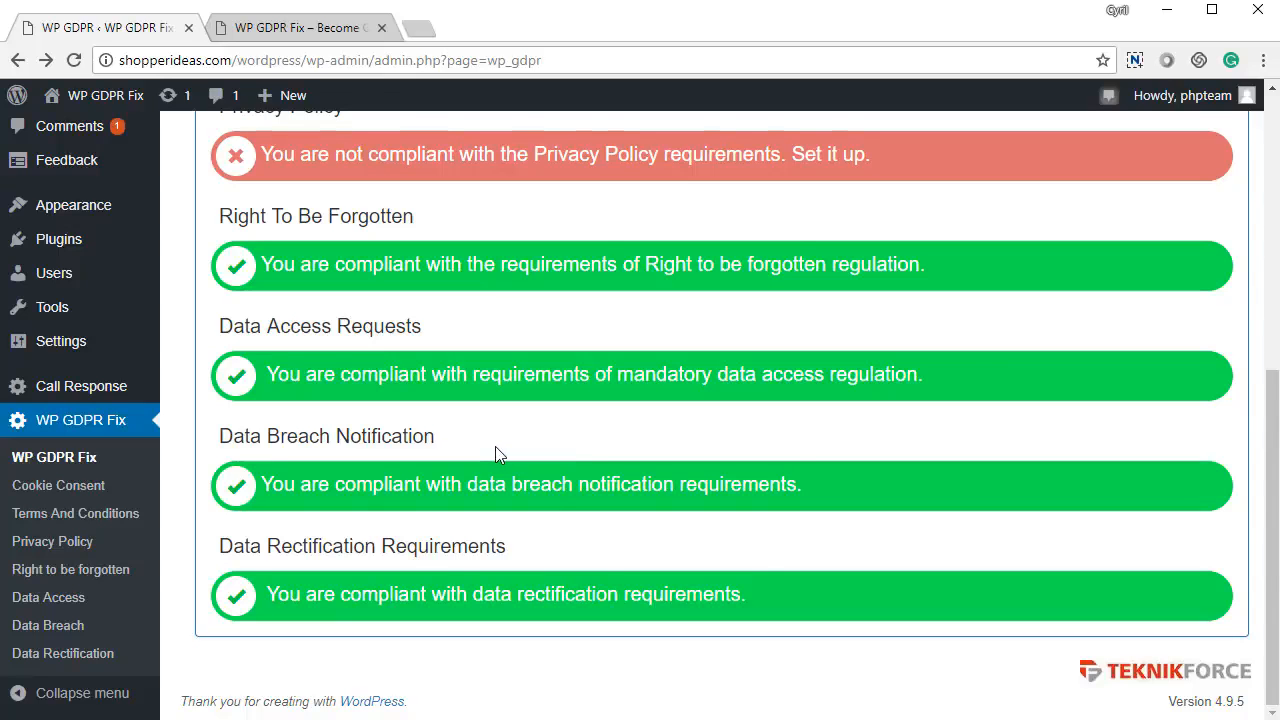
pyautogui.scroll(2, 390, 405)
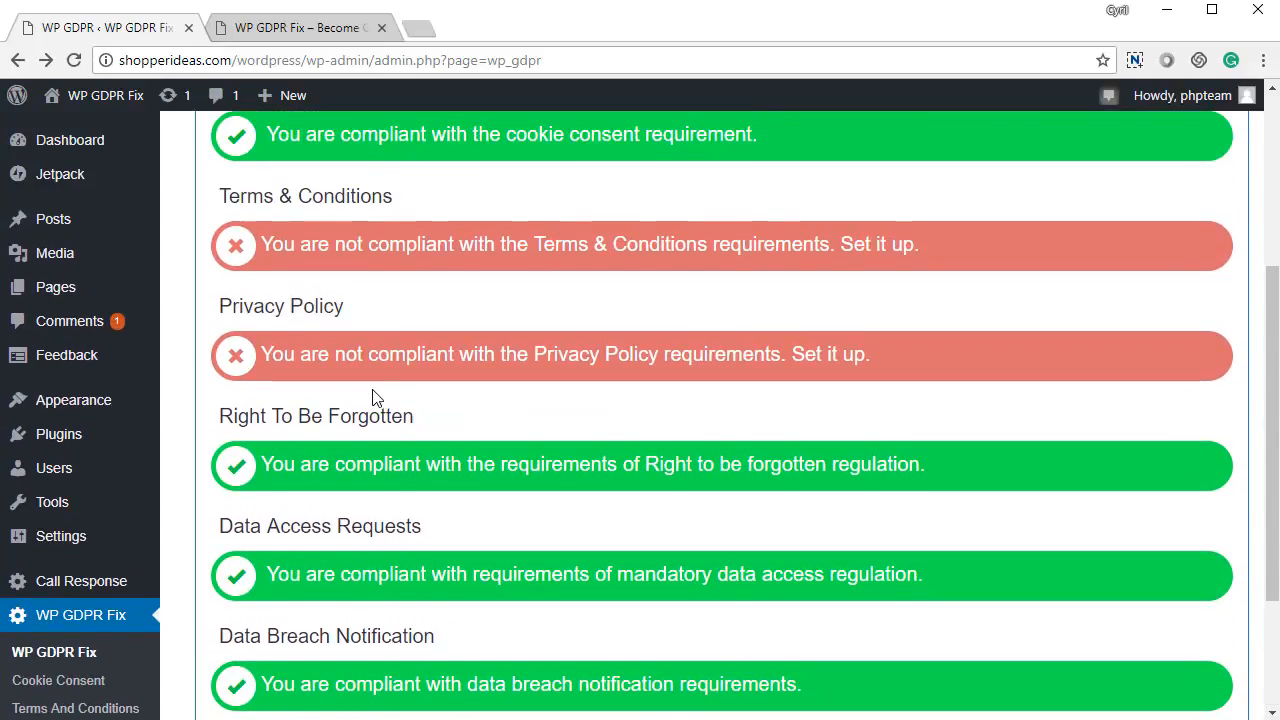
pyautogui.scroll(3, 373, 398)
pyautogui.moveTo(257, 386); pyautogui.dragTo(378, 393)
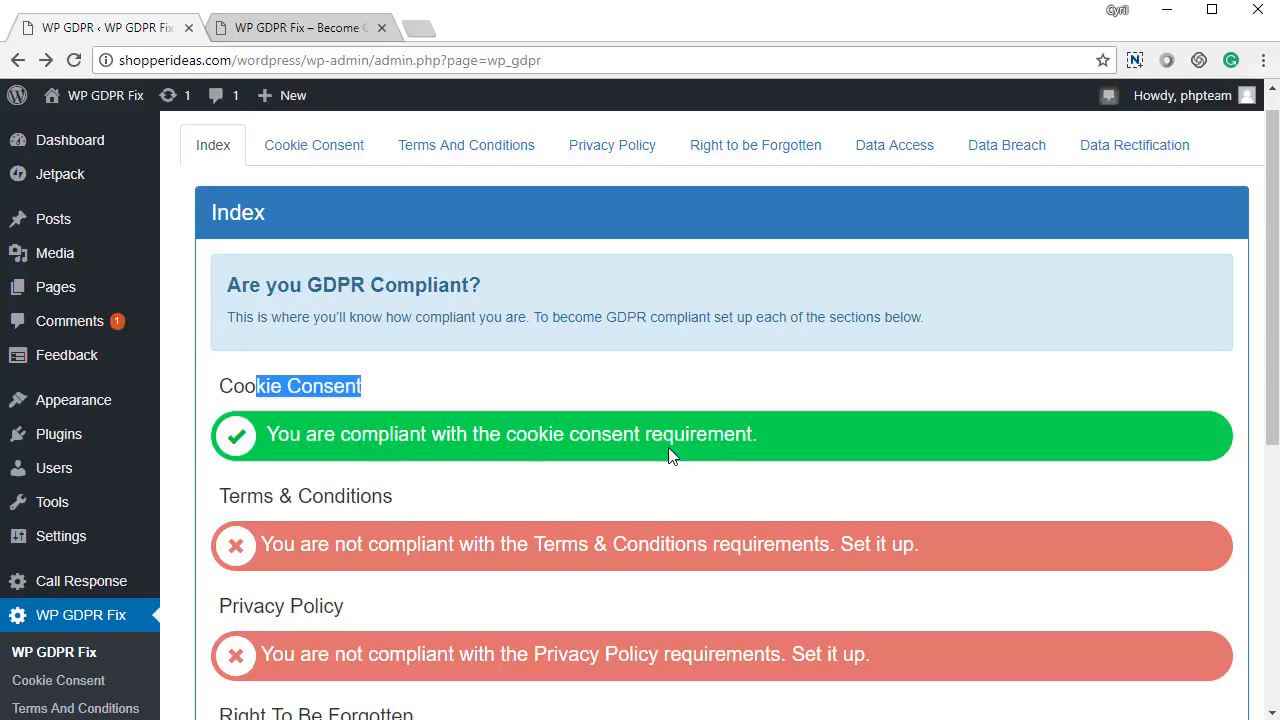
pyautogui.click(279, 418)
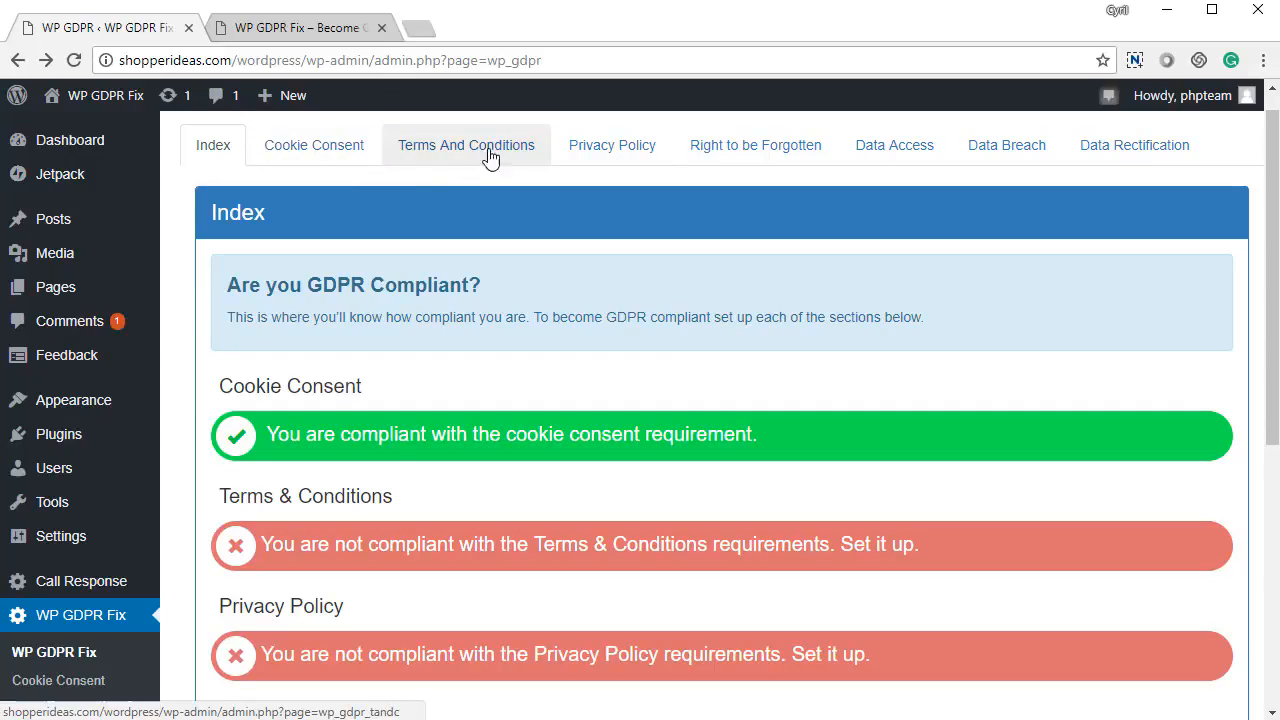
# Step: Open Cookie Consent, inspect the notice text, and leave the display page at Don't Display
pyautogui.click(334, 147)
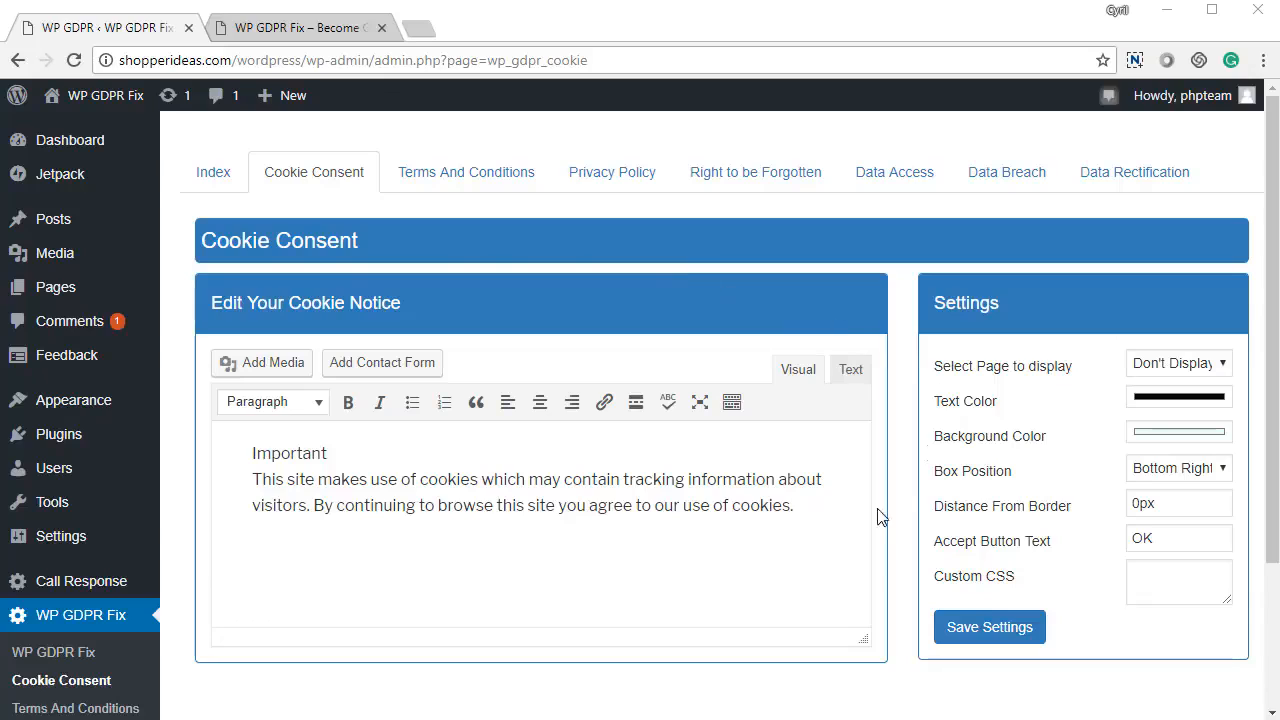
pyautogui.moveTo(271, 479); pyautogui.dragTo(816, 538)
pyautogui.click(839, 515)
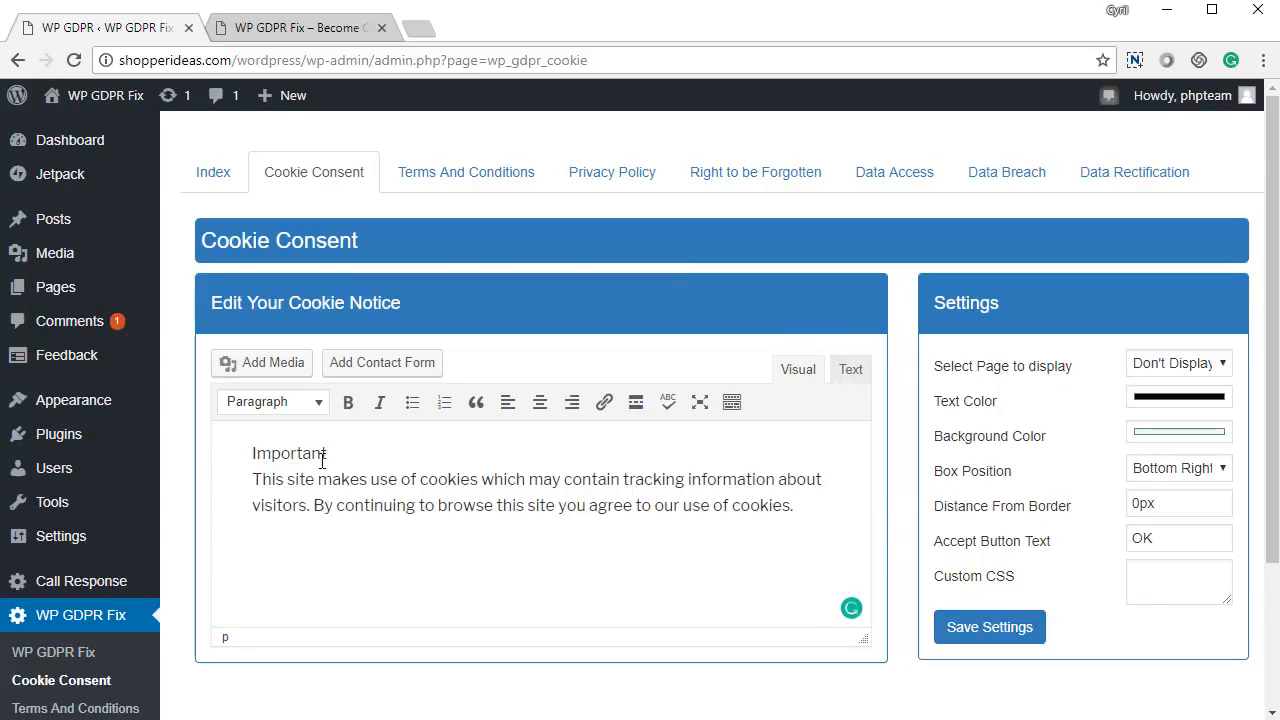
pyautogui.click(262, 468)
pyautogui.click(248, 458)
pyautogui.click(436, 504)
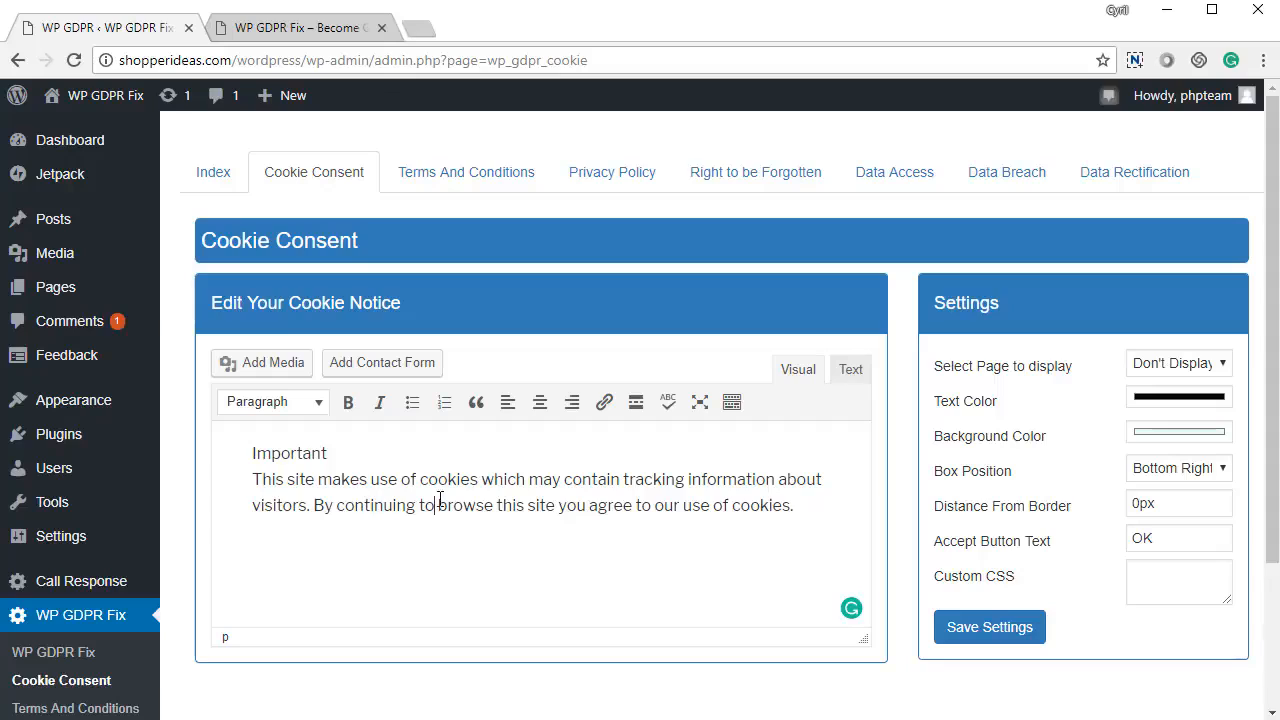
pyautogui.click(1207, 372)
pyautogui.click(1140, 402)
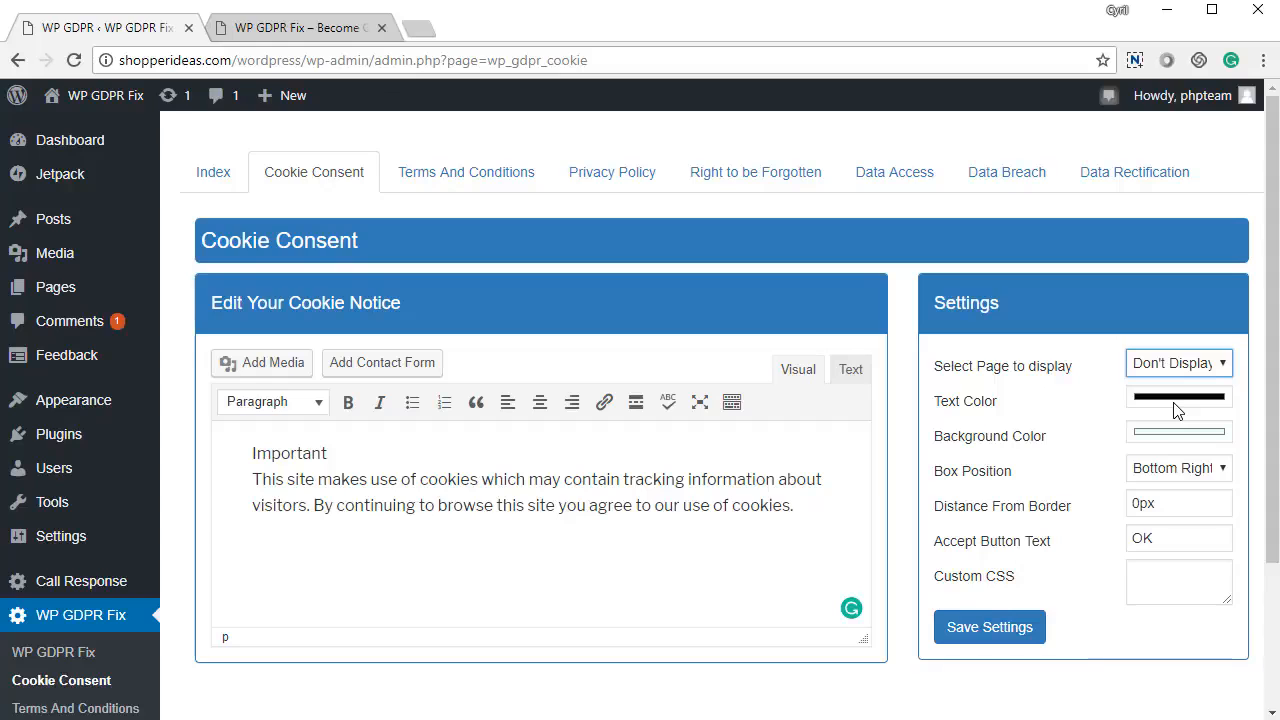
# Step: Inspect the notice text and background colour choosers, leaving both colours unchanged
pyautogui.click(1178, 405)
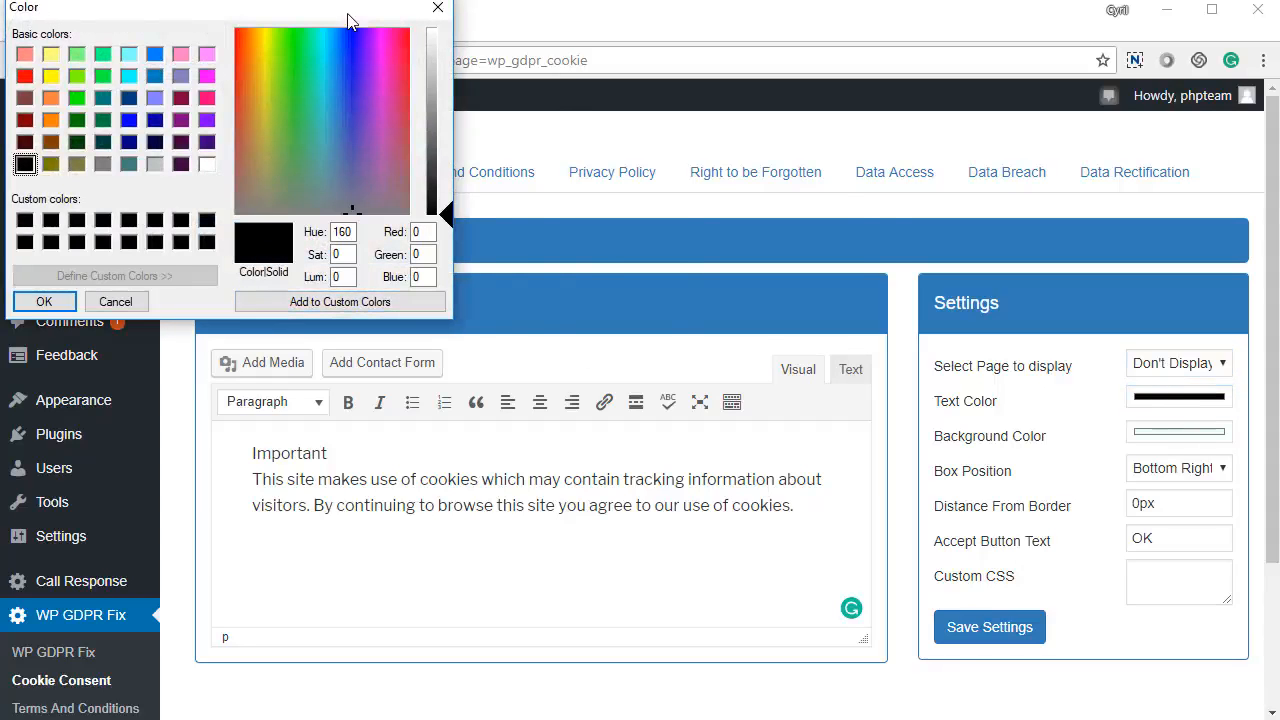
pyautogui.moveTo(349, 10); pyautogui.dragTo(760, 193)
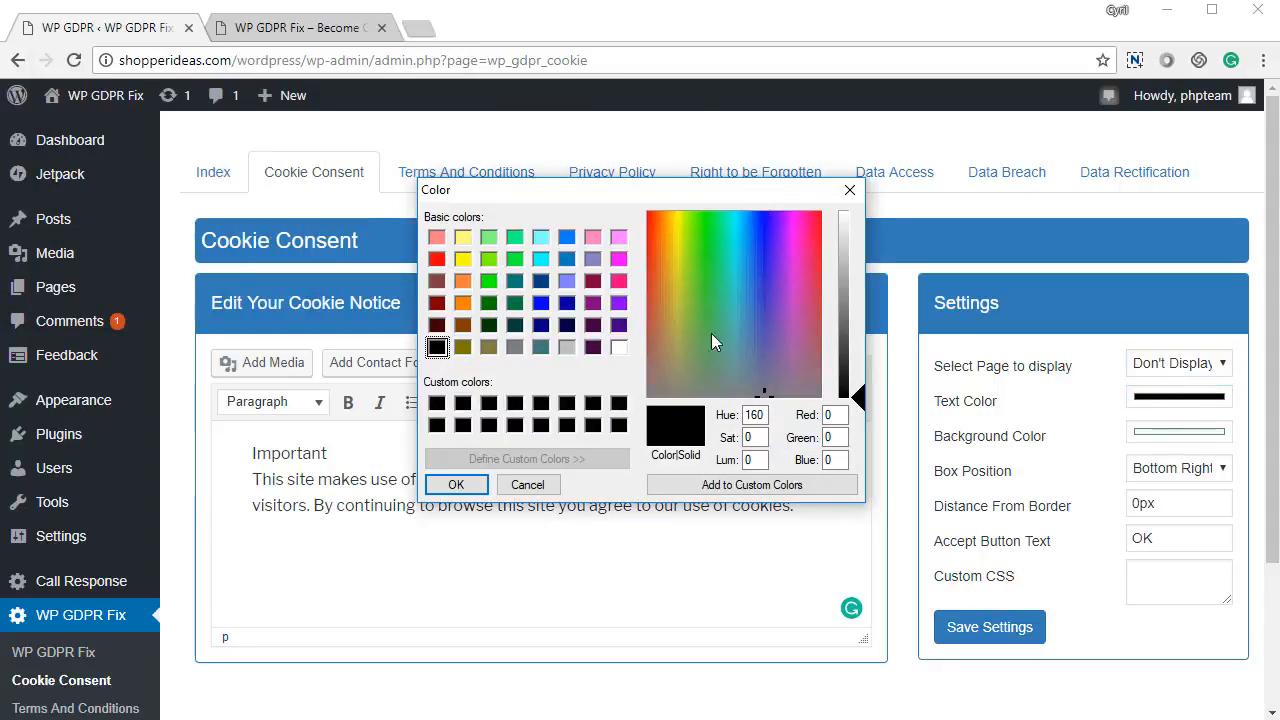
pyautogui.click(547, 490)
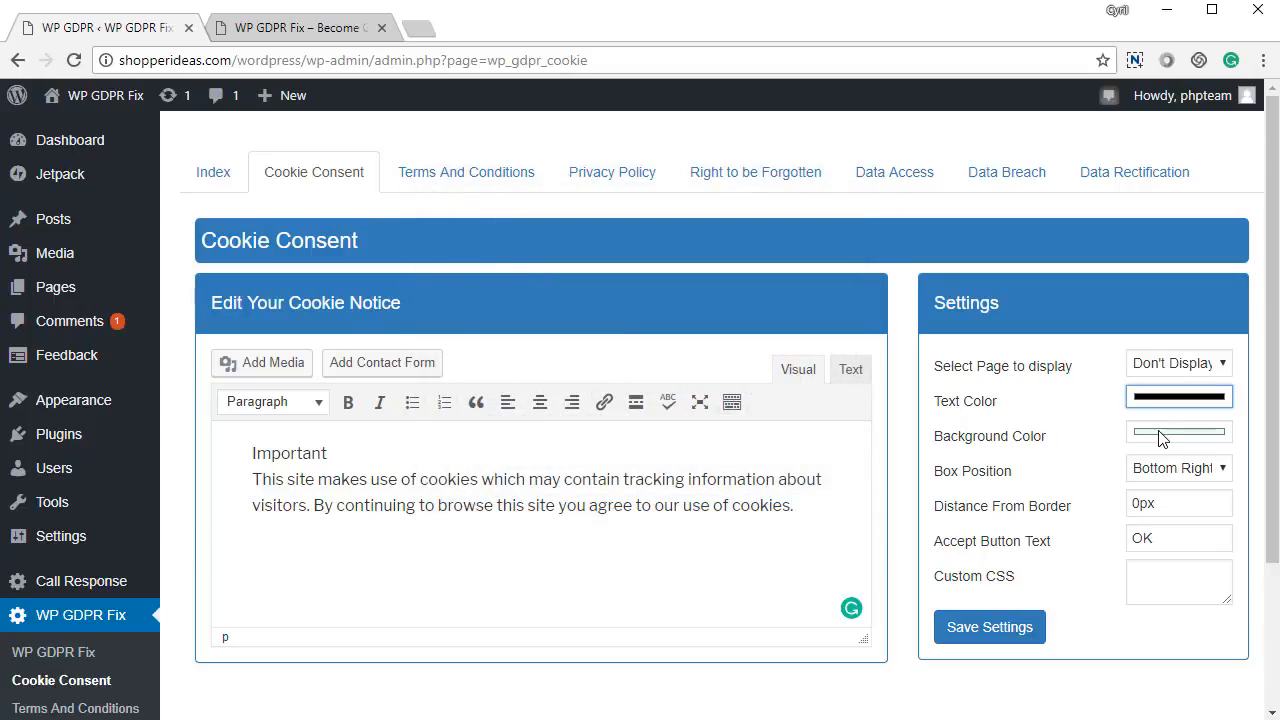
pyautogui.click(1158, 431)
pyautogui.moveTo(255, 12); pyautogui.dragTo(701, 284)
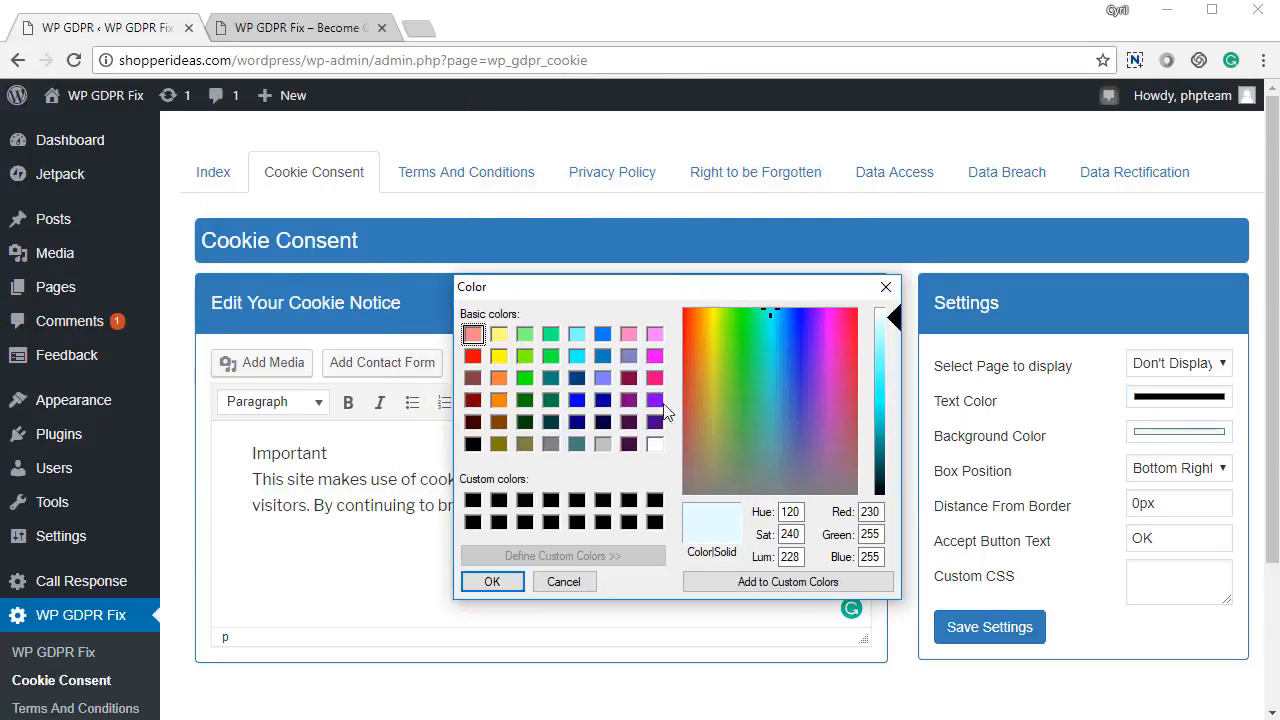
pyautogui.click(566, 585)
# Step: Keep the notice box at Bottom Right and review the 0px border distance, OK text and CSS
pyautogui.click(1214, 472)
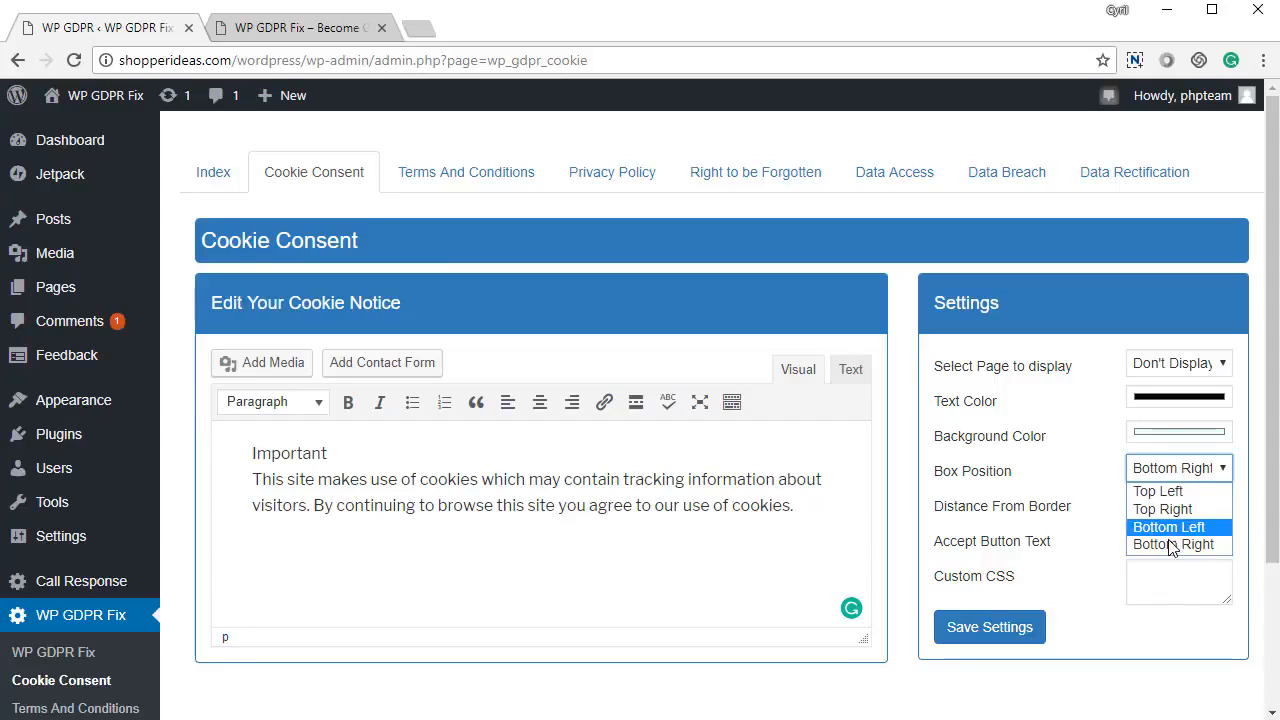
pyautogui.click(1176, 544)
pyautogui.click(1172, 504)
pyautogui.moveTo(1172, 504); pyautogui.dragTo(1097, 506)
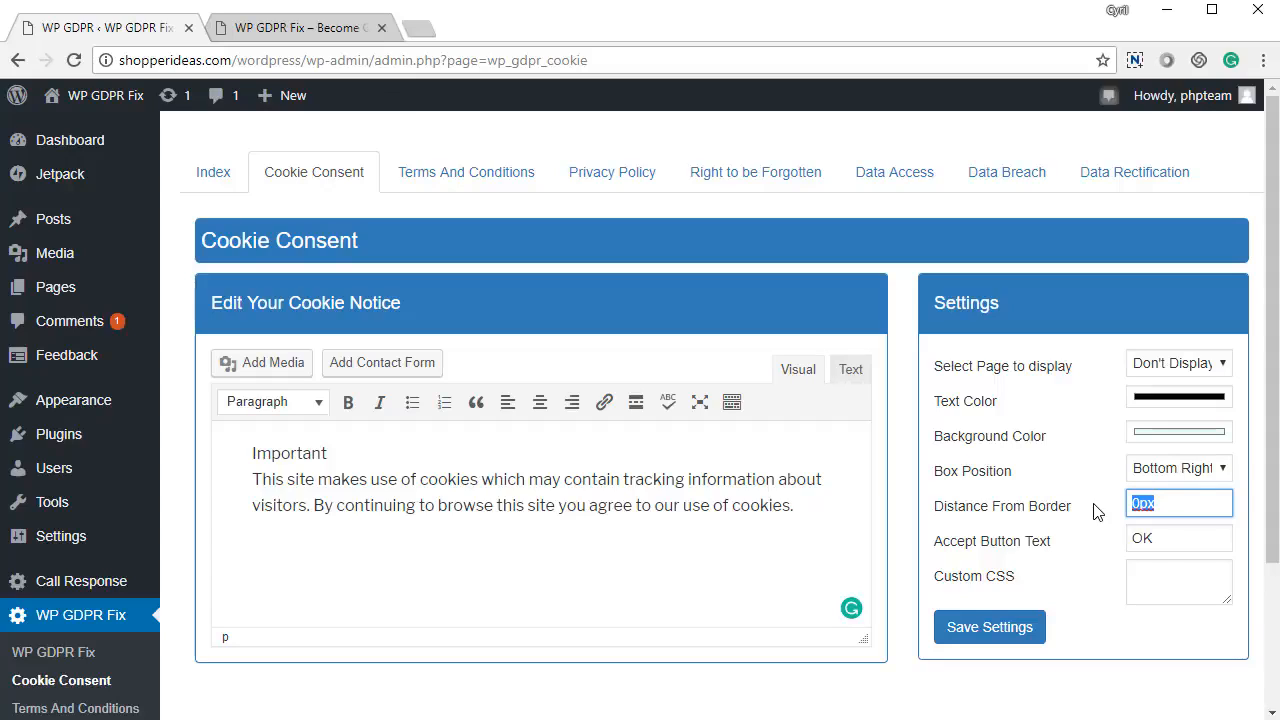
pyautogui.moveTo(1160, 547); pyautogui.dragTo(1088, 565)
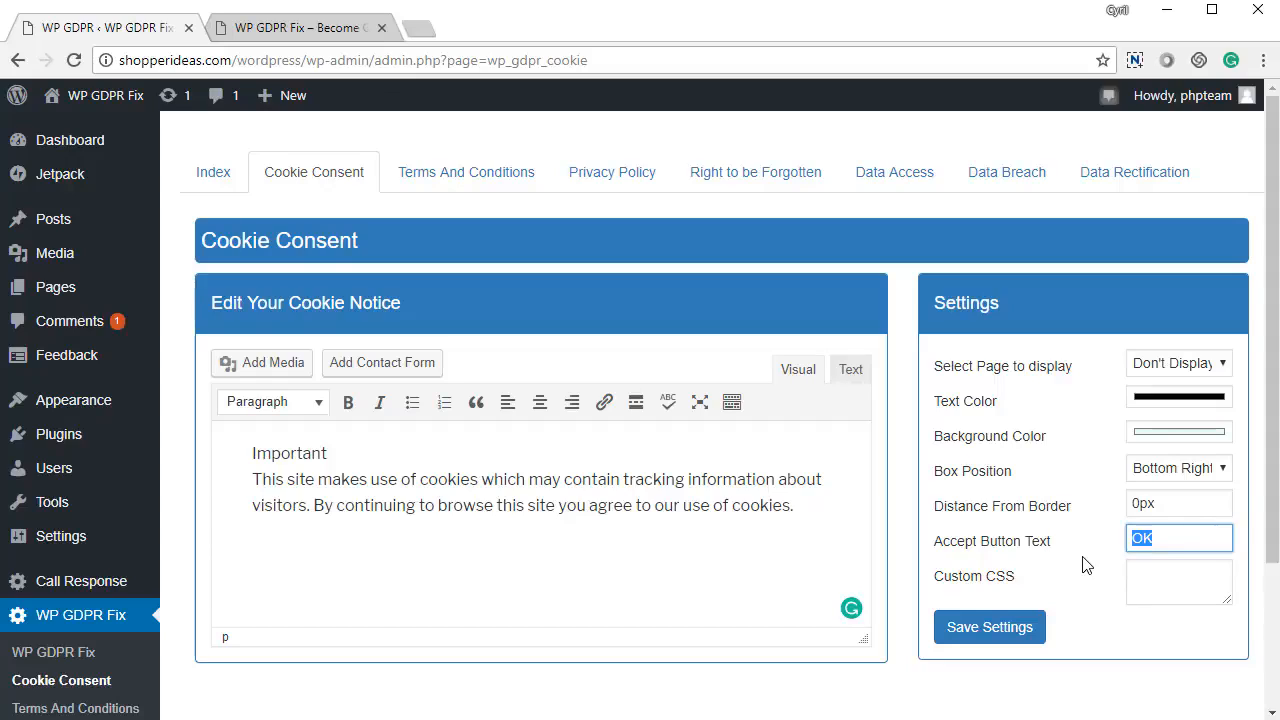
pyautogui.click(1166, 568)
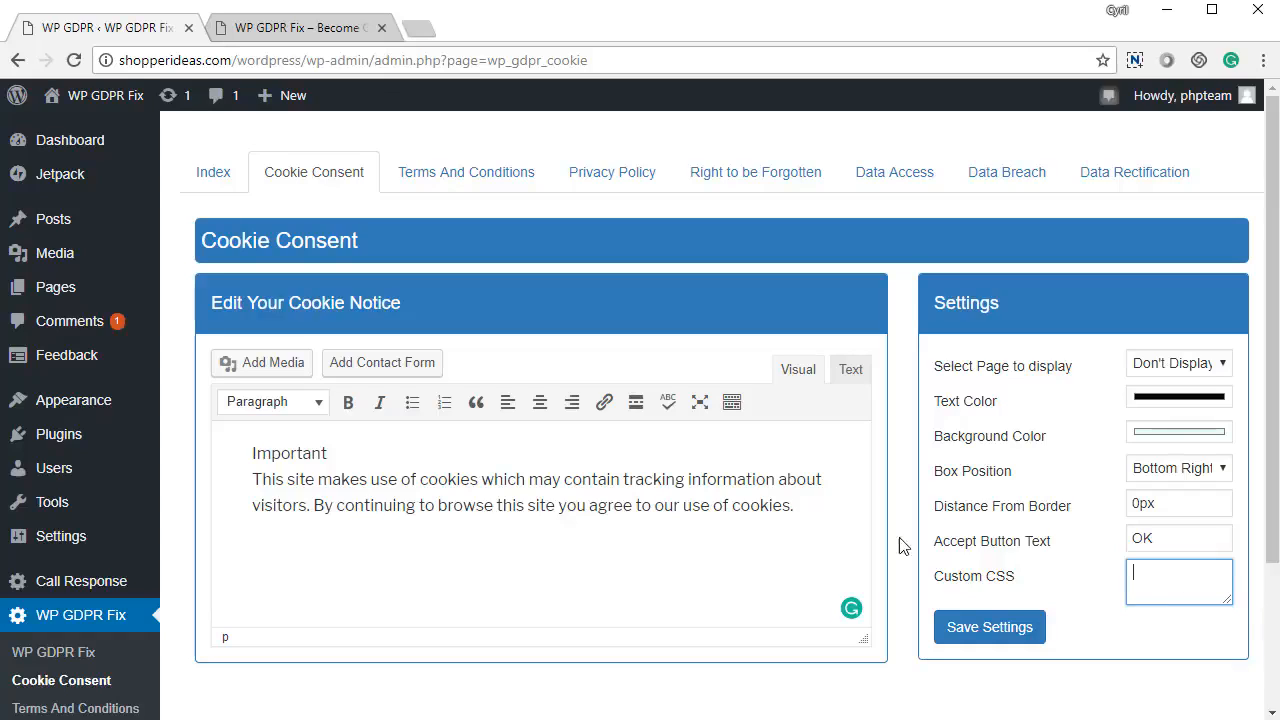
# Step: Show the cookie notice on All Pages and save the cookie consent settings
pyautogui.click(1208, 368)
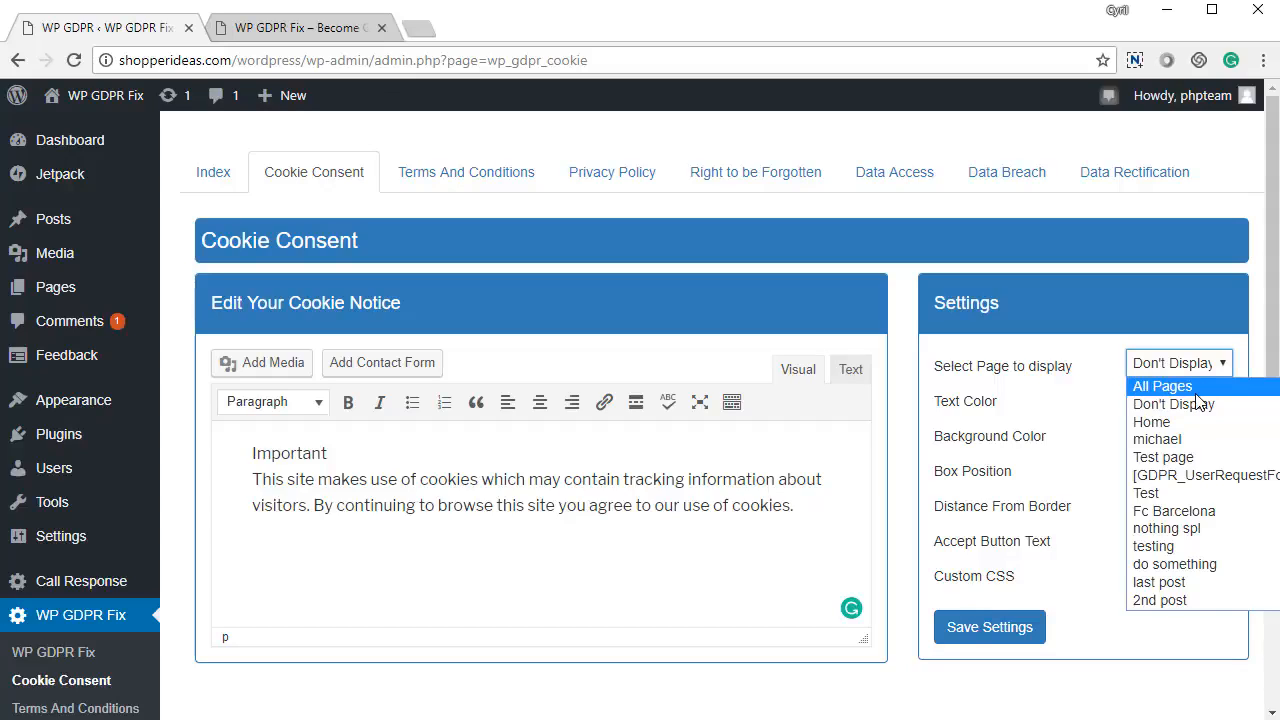
pyautogui.click(1195, 390)
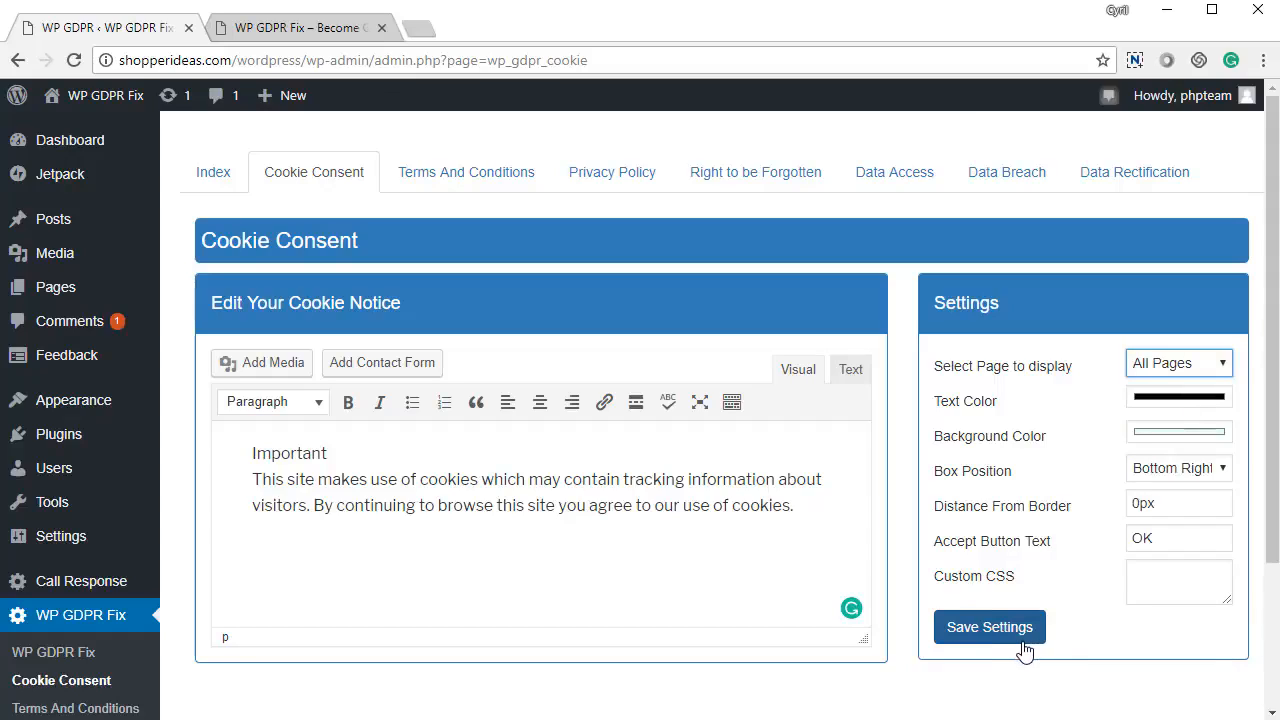
pyautogui.click(1022, 638)
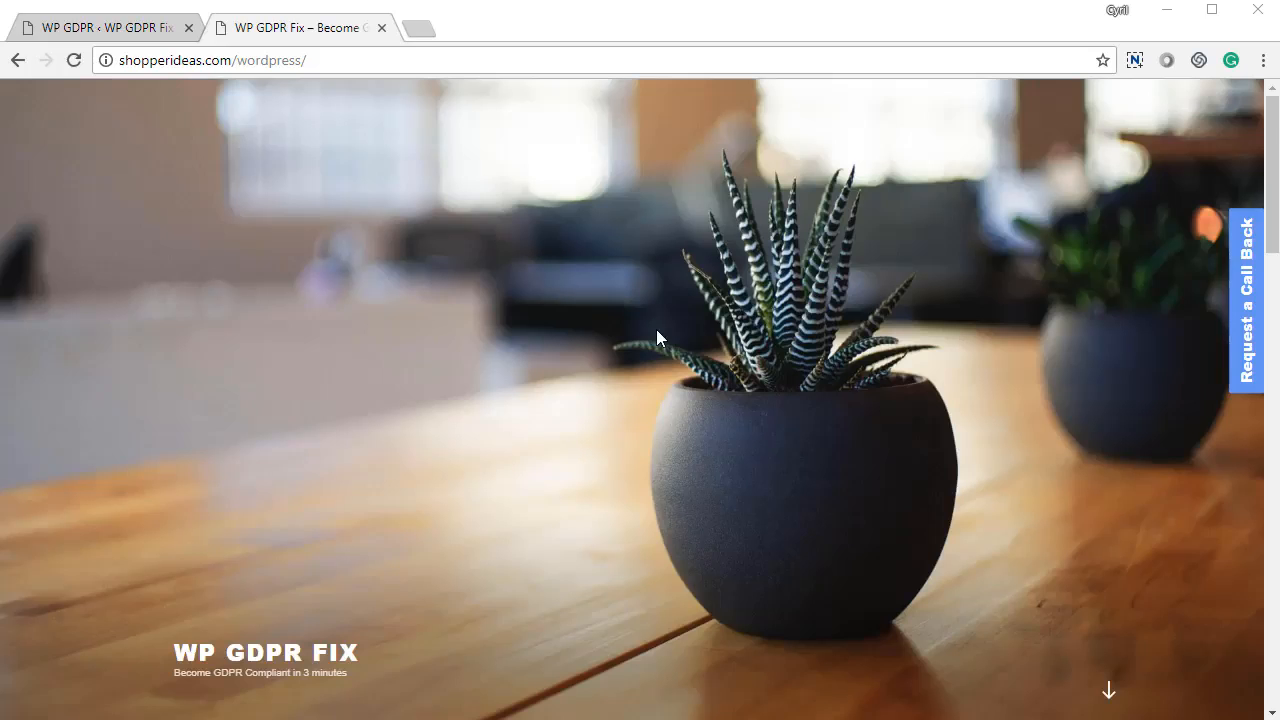
pyautogui.scroll(-6, 655, 329)
pyautogui.scroll(6, 655, 329)
# Step: Reload the front page and accept the bottom-right cookie notice with OK
pyautogui.click(620, 322)
pyautogui.press('F5')
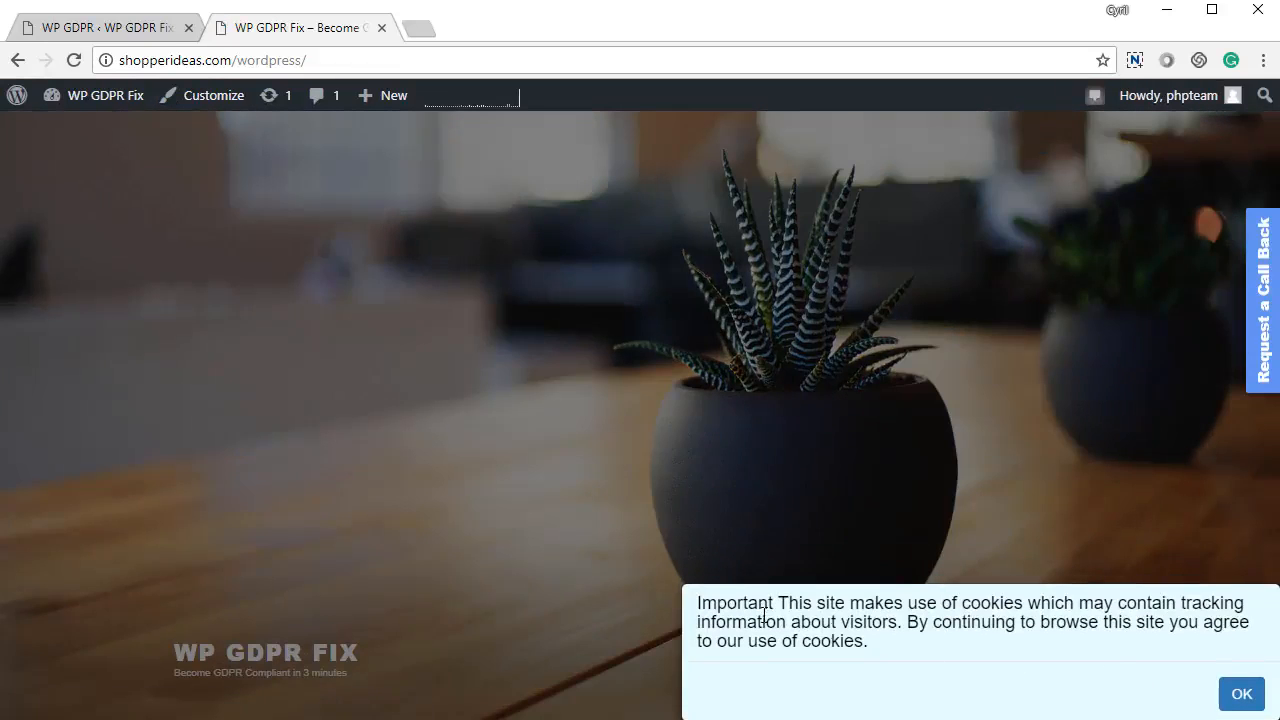
pyautogui.moveTo(762, 622); pyautogui.dragTo(886, 649)
pyautogui.click(886, 649)
pyautogui.click(1241, 694)
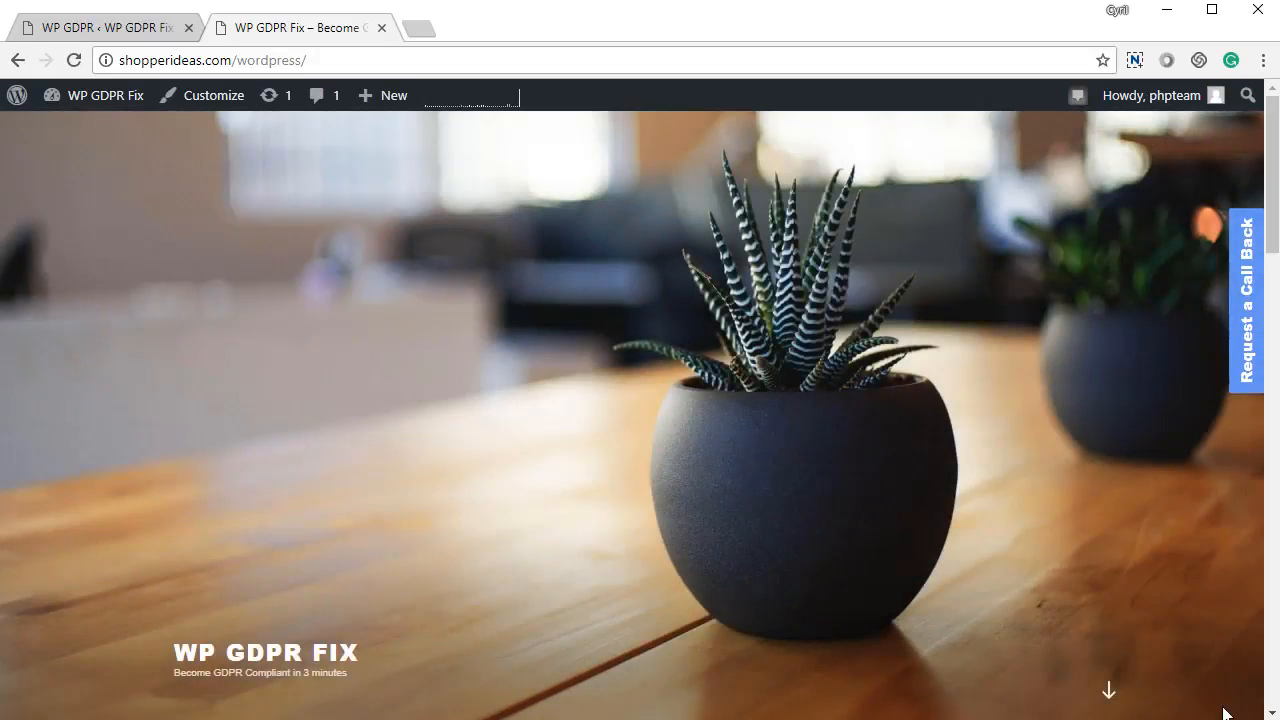
# Step: Try the terms redirects for signed-in users and visitors, leaving both turned off
pyautogui.click(170, 24)
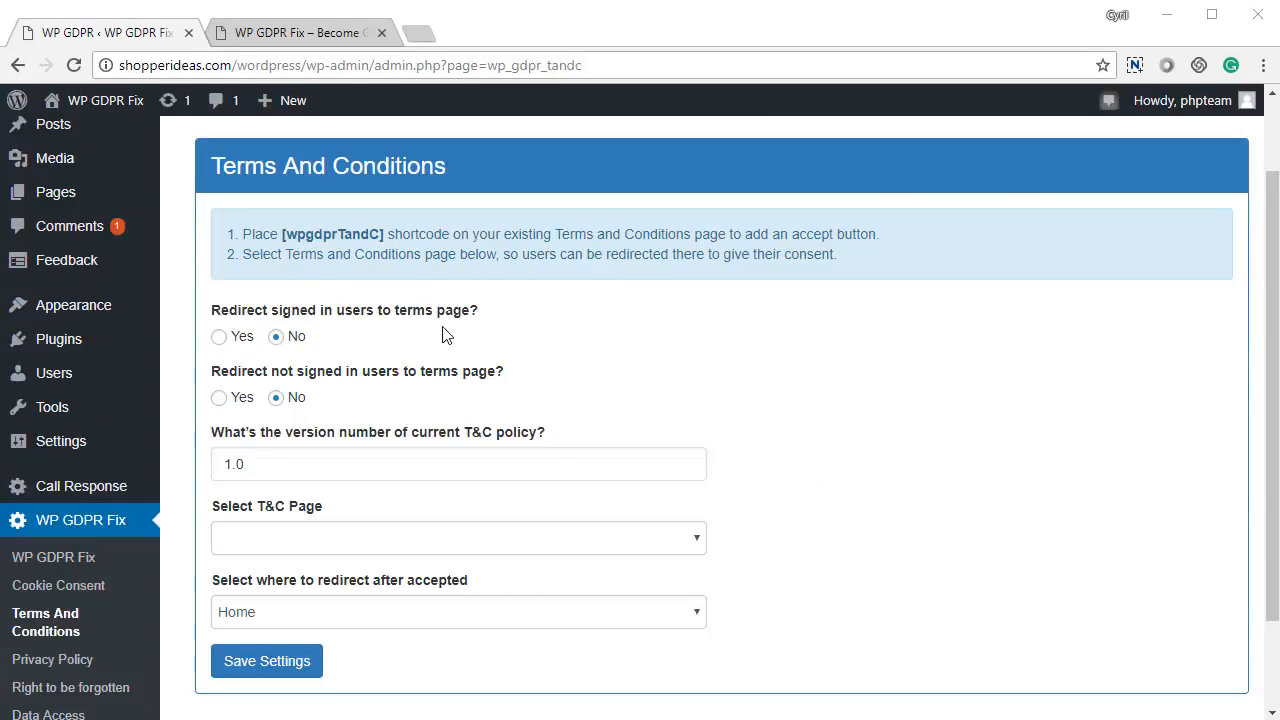
pyautogui.moveTo(575, 473)
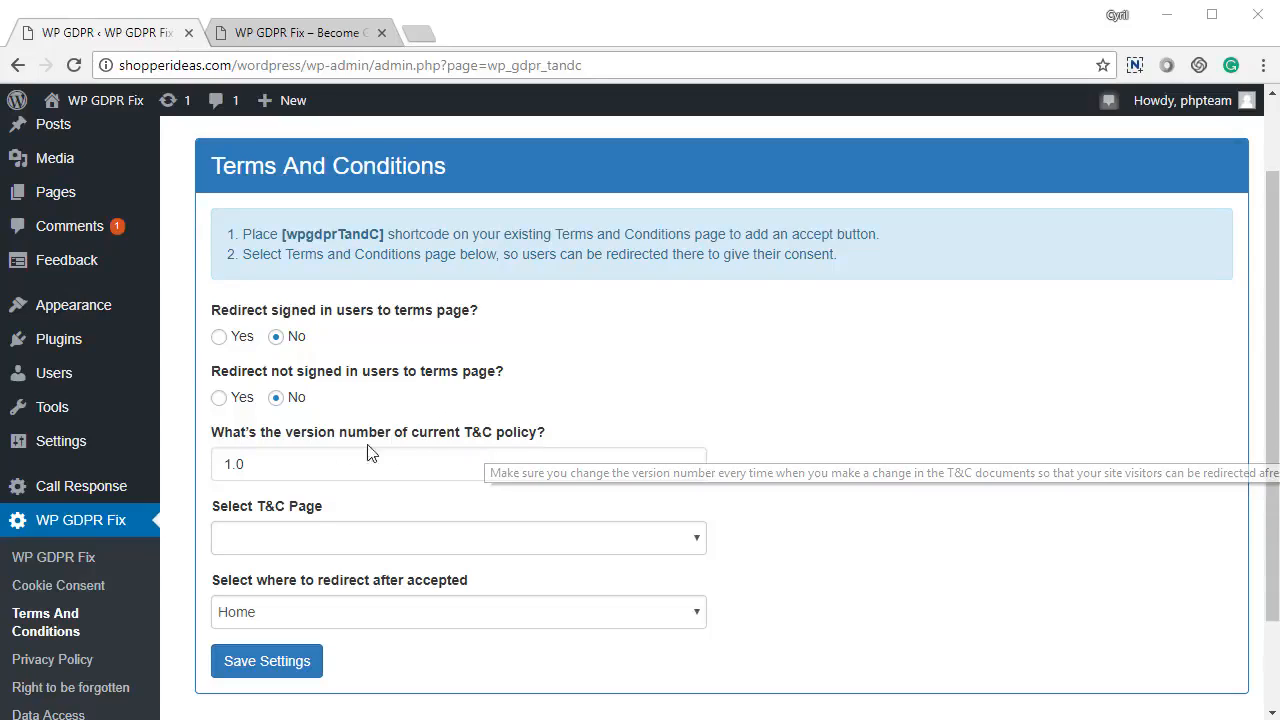
pyautogui.moveTo(220, 312); pyautogui.dragTo(543, 303)
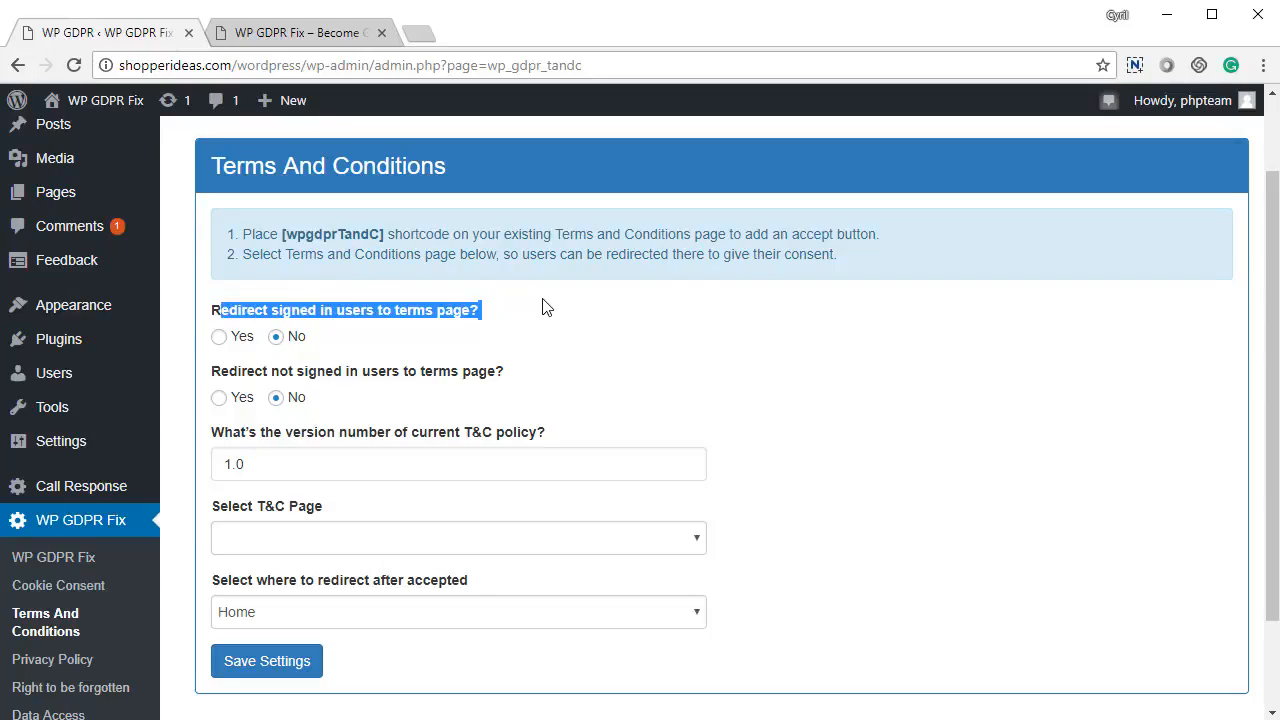
pyautogui.click(620, 340)
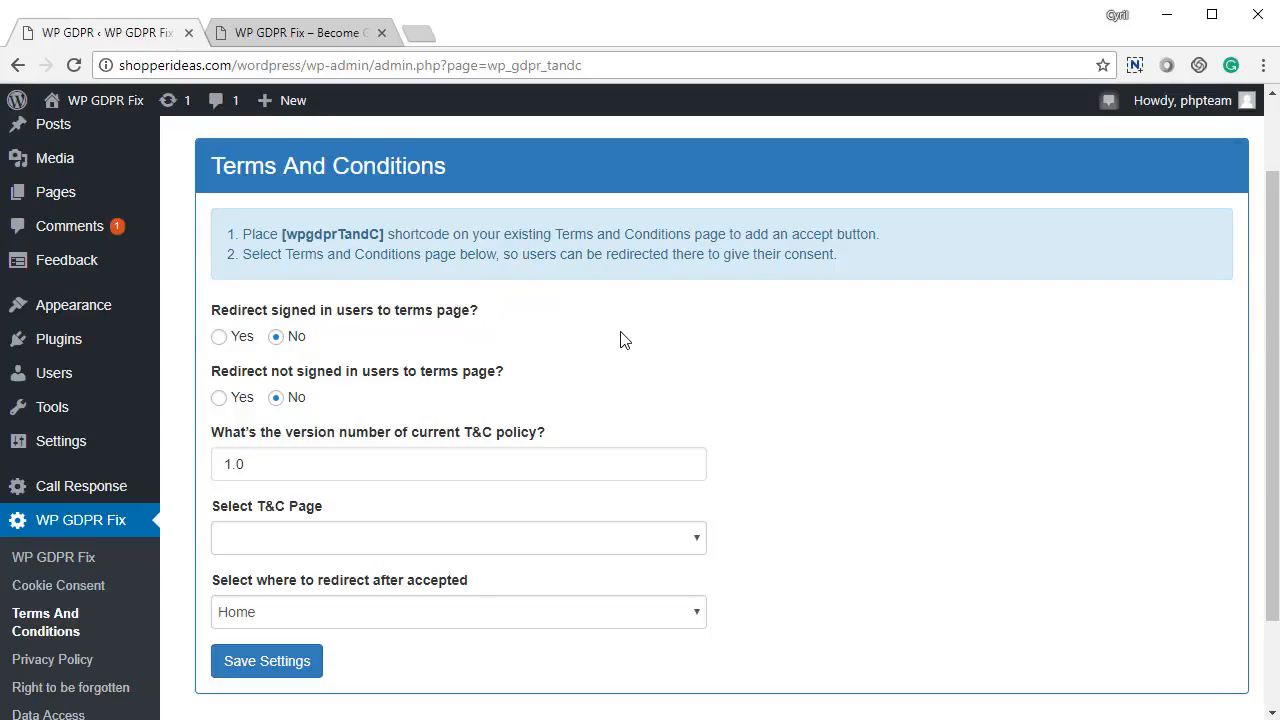
pyautogui.click(245, 342)
pyautogui.click(277, 340)
pyautogui.moveTo(306, 372); pyautogui.dragTo(466, 374)
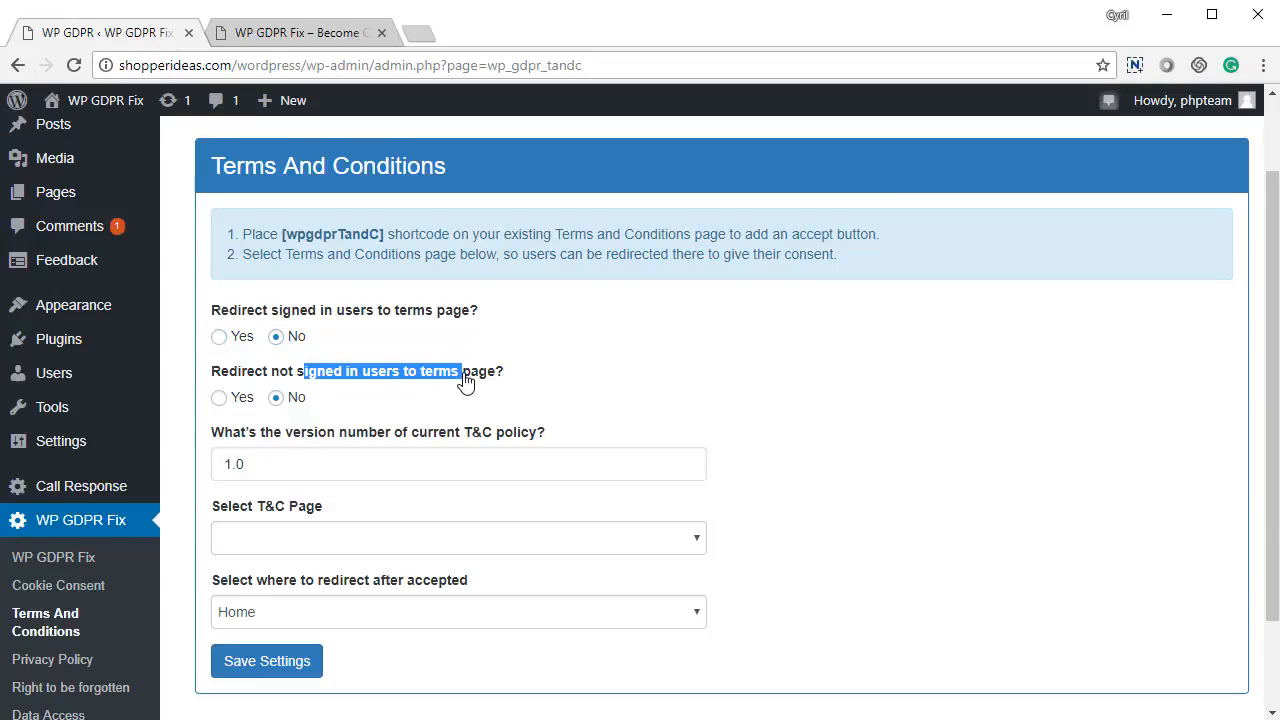
pyautogui.click(235, 402)
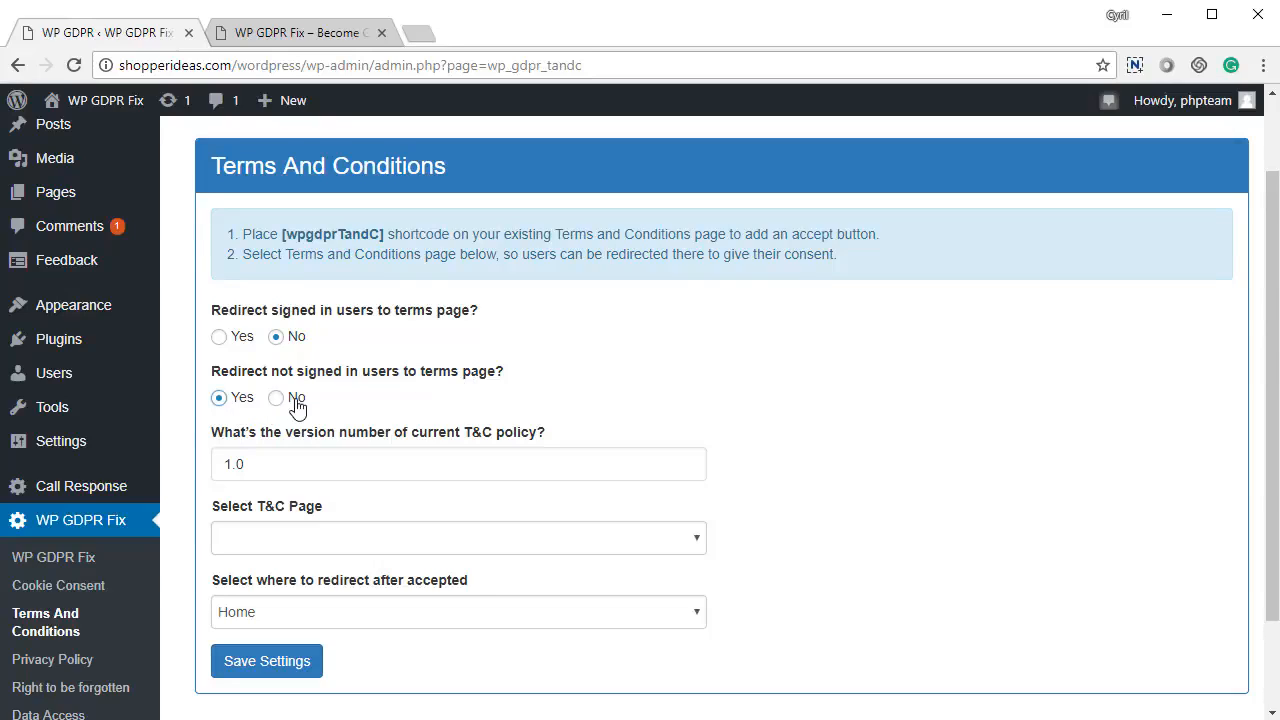
pyautogui.click(296, 404)
# Step: Change the Terms and Conditions version number to 1.2
pyautogui.moveTo(280, 459); pyautogui.dragTo(222, 465)
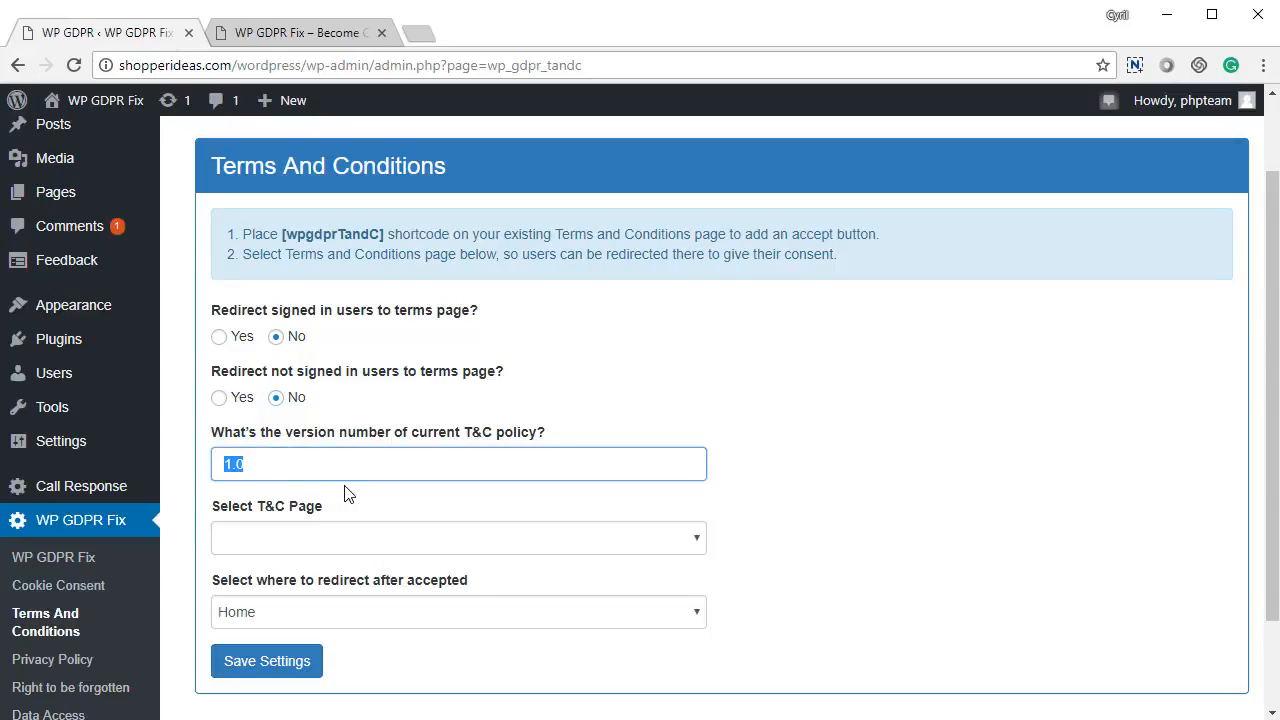
pyautogui.click(247, 466)
pyautogui.press('BackSpace')
pyautogui.write('2')
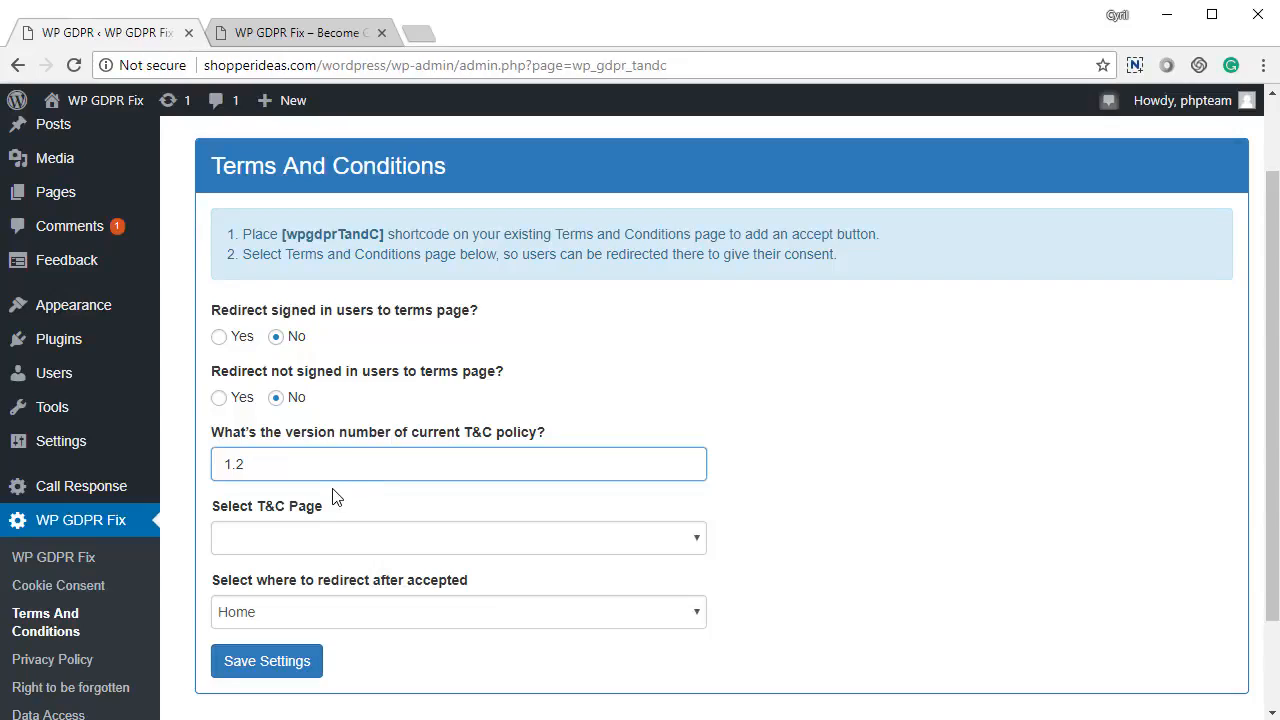
pyautogui.moveTo(274, 466); pyautogui.dragTo(194, 466)
pyautogui.click(850, 505)
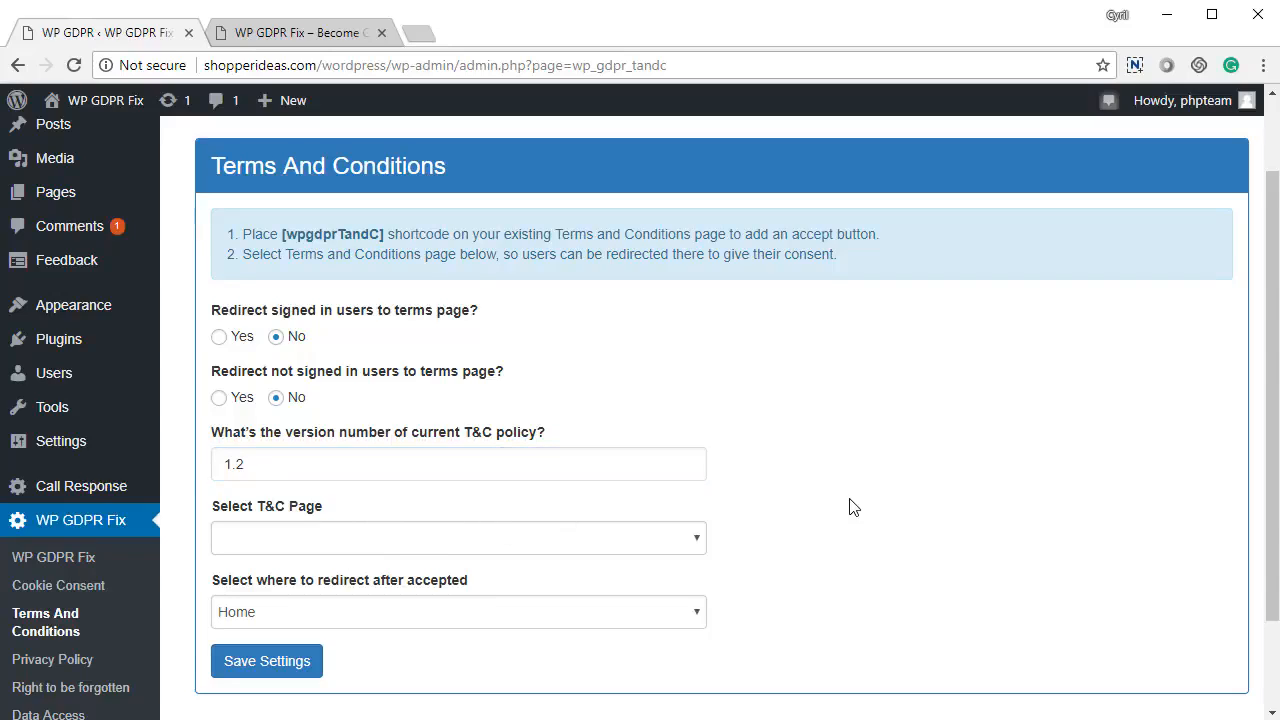
# Step: Choose 'terms and conditions' as the T&C page, keep Home redirect, and save
pyautogui.click(539, 539)
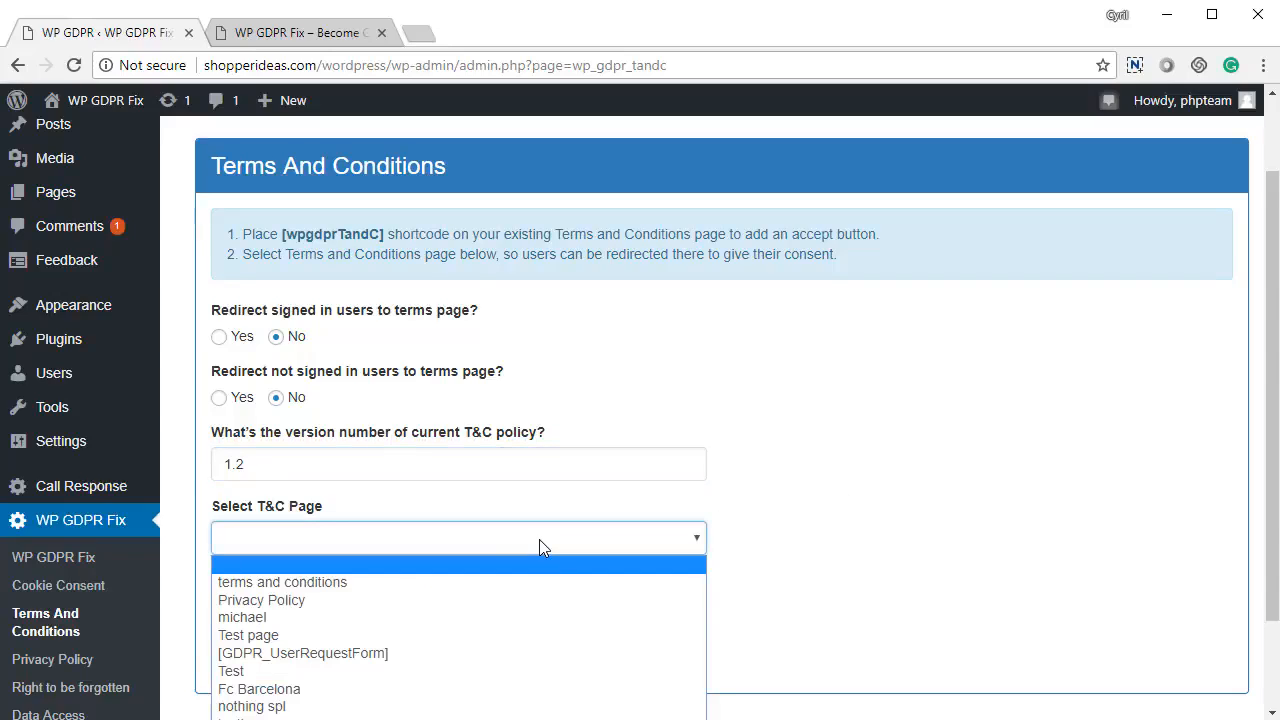
pyautogui.click(472, 582)
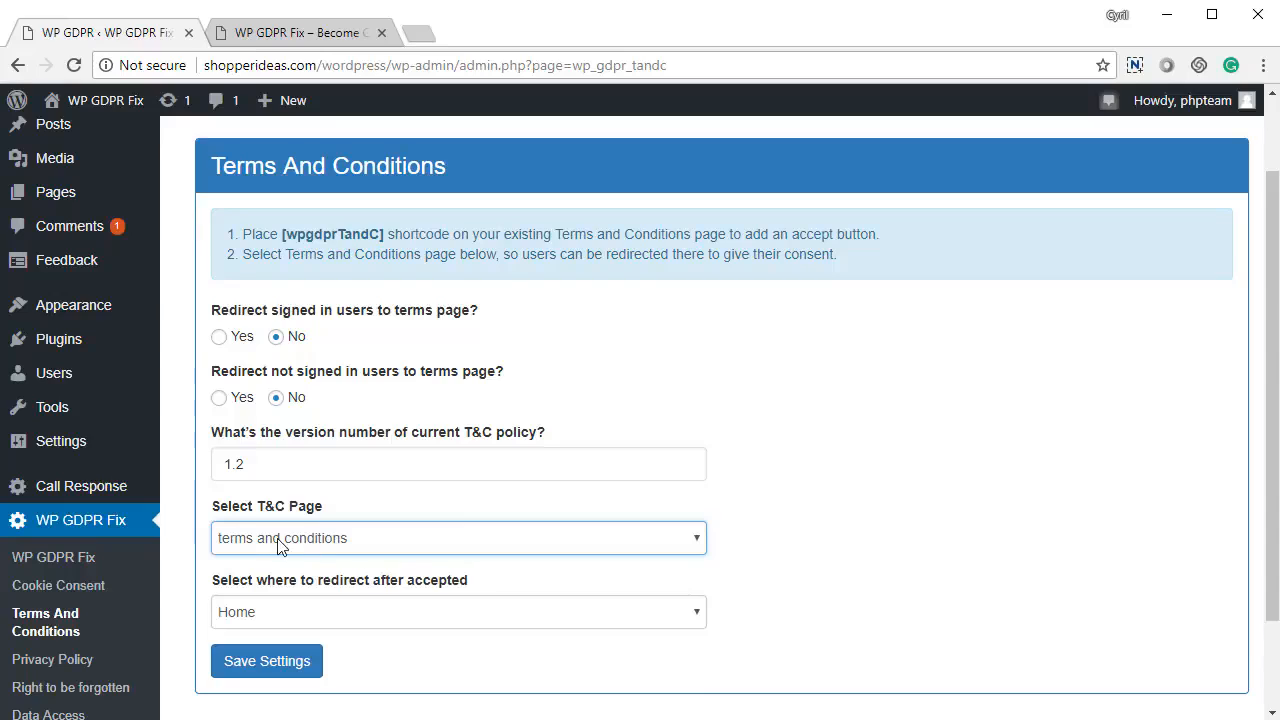
pyautogui.click(485, 545)
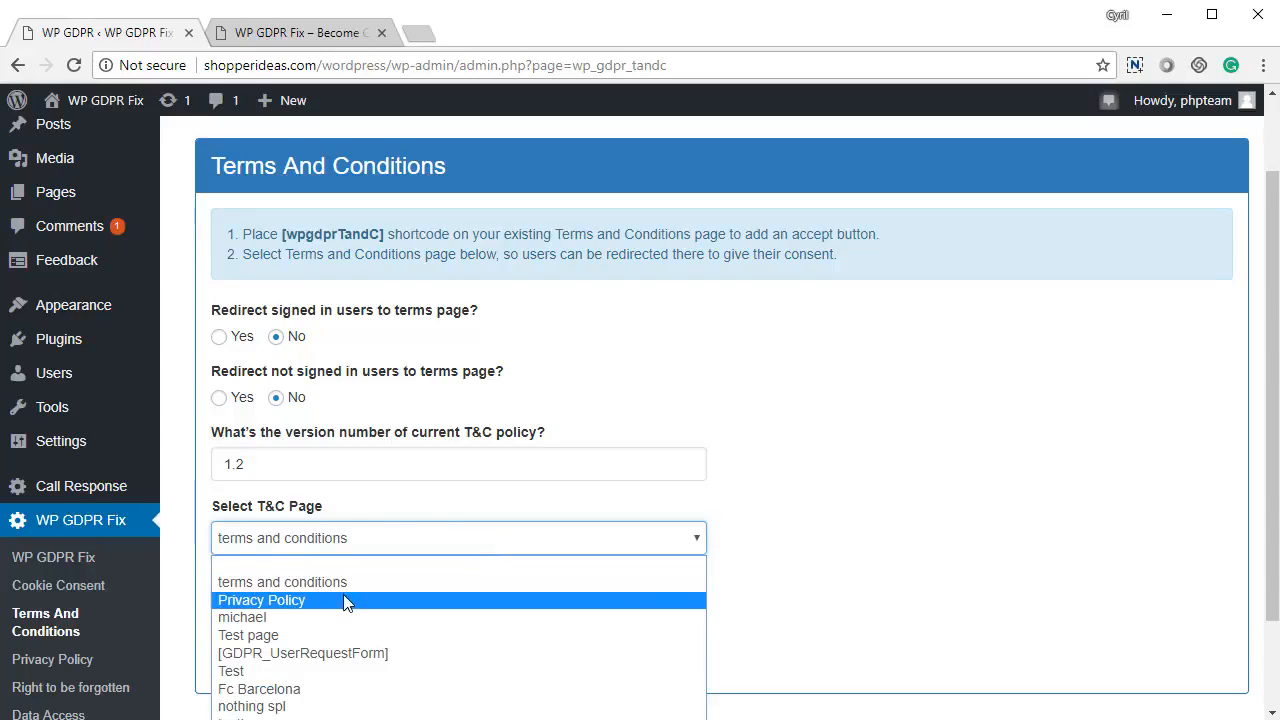
pyautogui.click(345, 586)
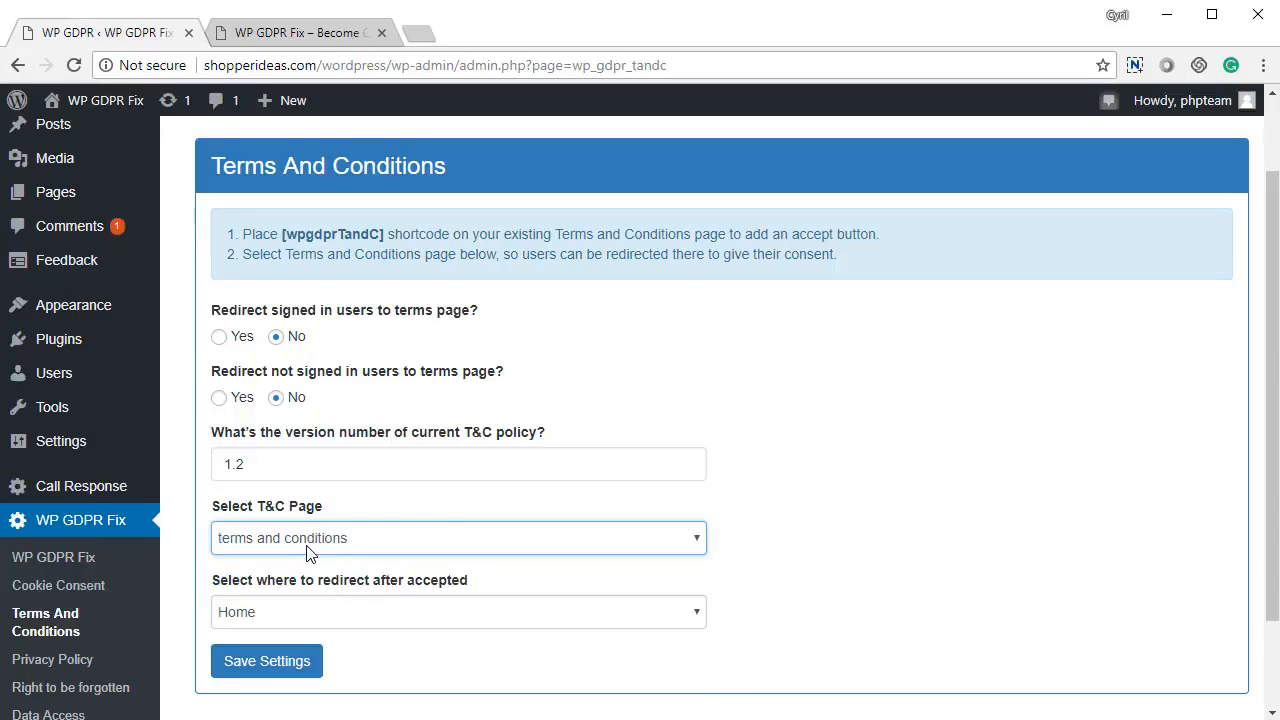
pyautogui.moveTo(388, 480)
pyautogui.click(418, 612)
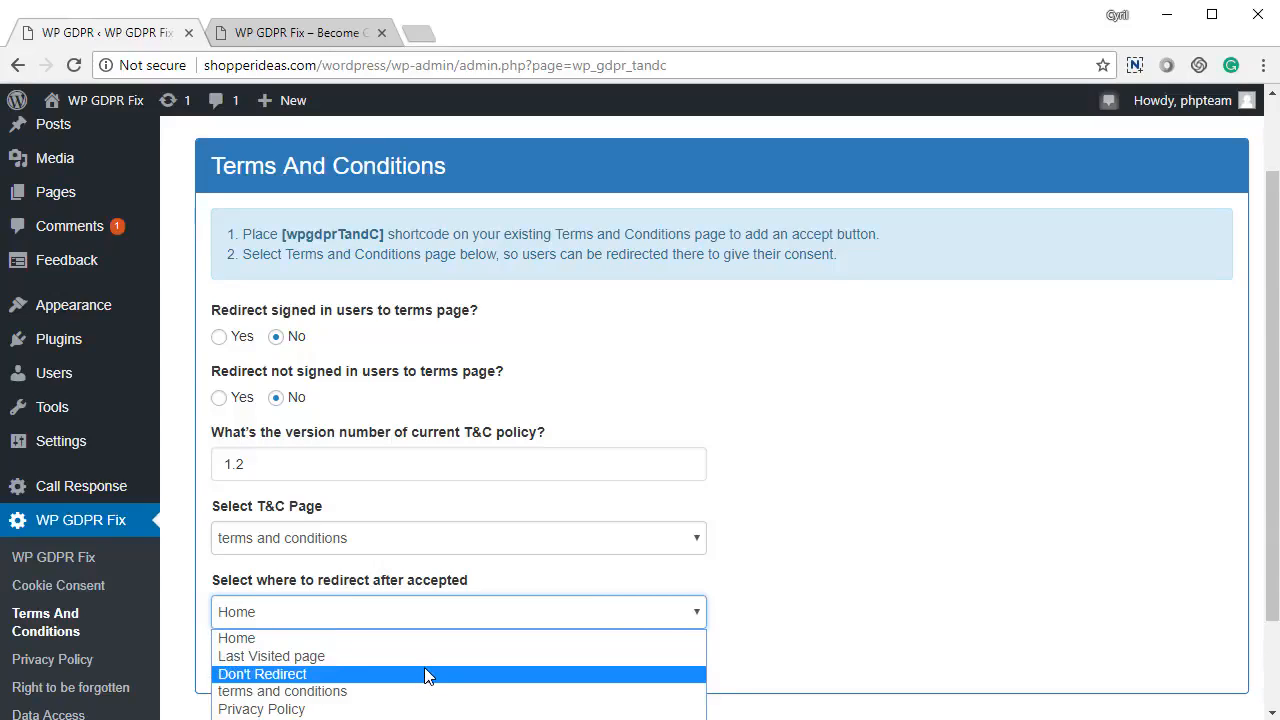
pyautogui.click(972, 490)
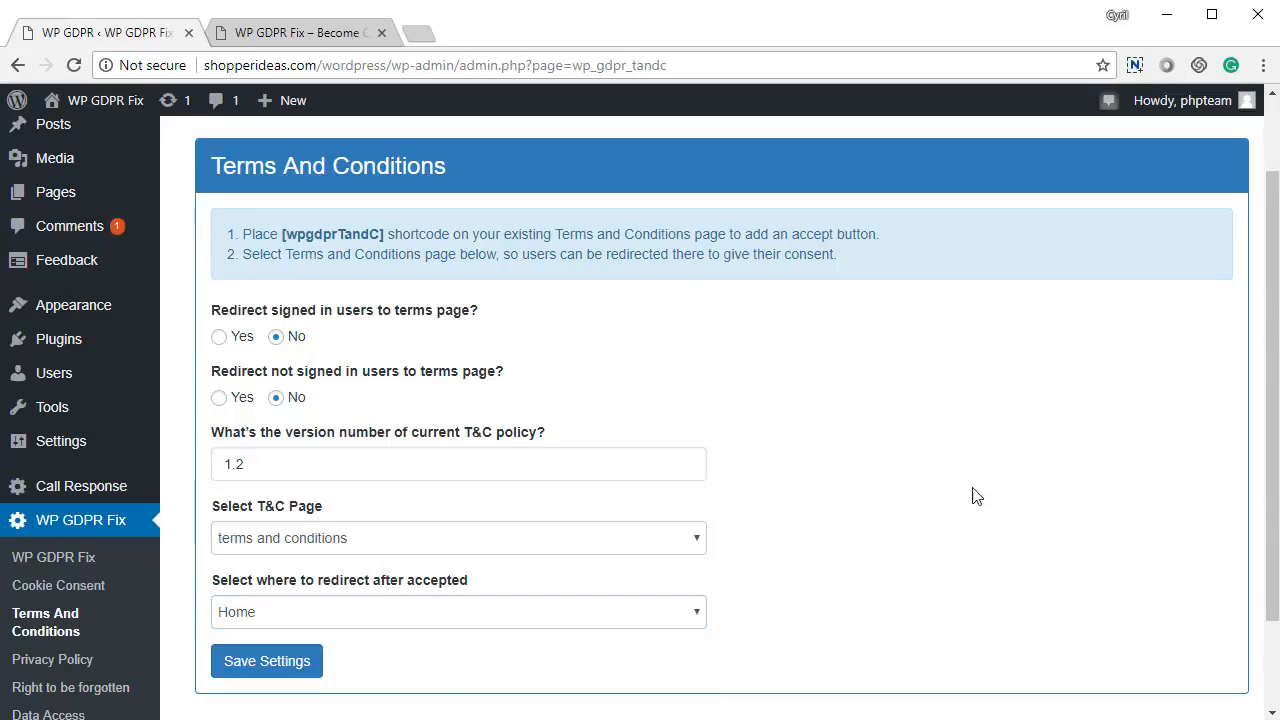
pyautogui.click(292, 666)
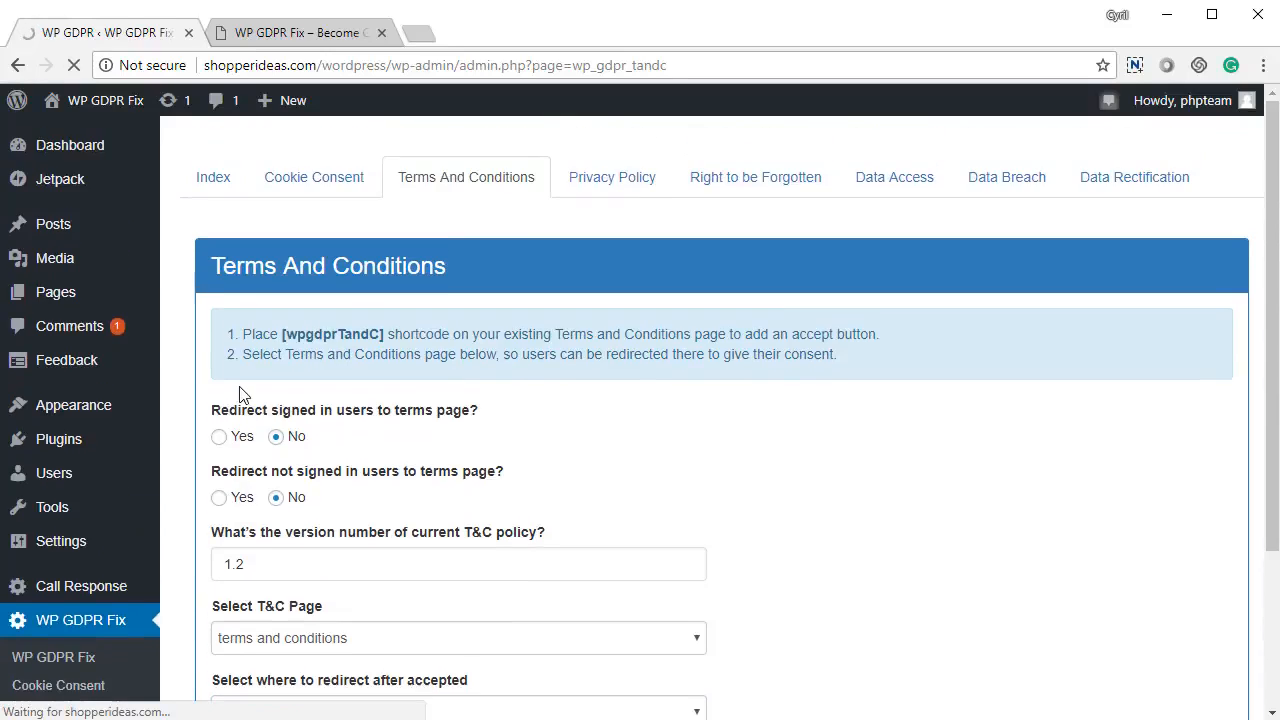
# Step: Keep privacy policy version 1.0, the Privacy Policy page and Home redirect, then save
pyautogui.click(215, 186)
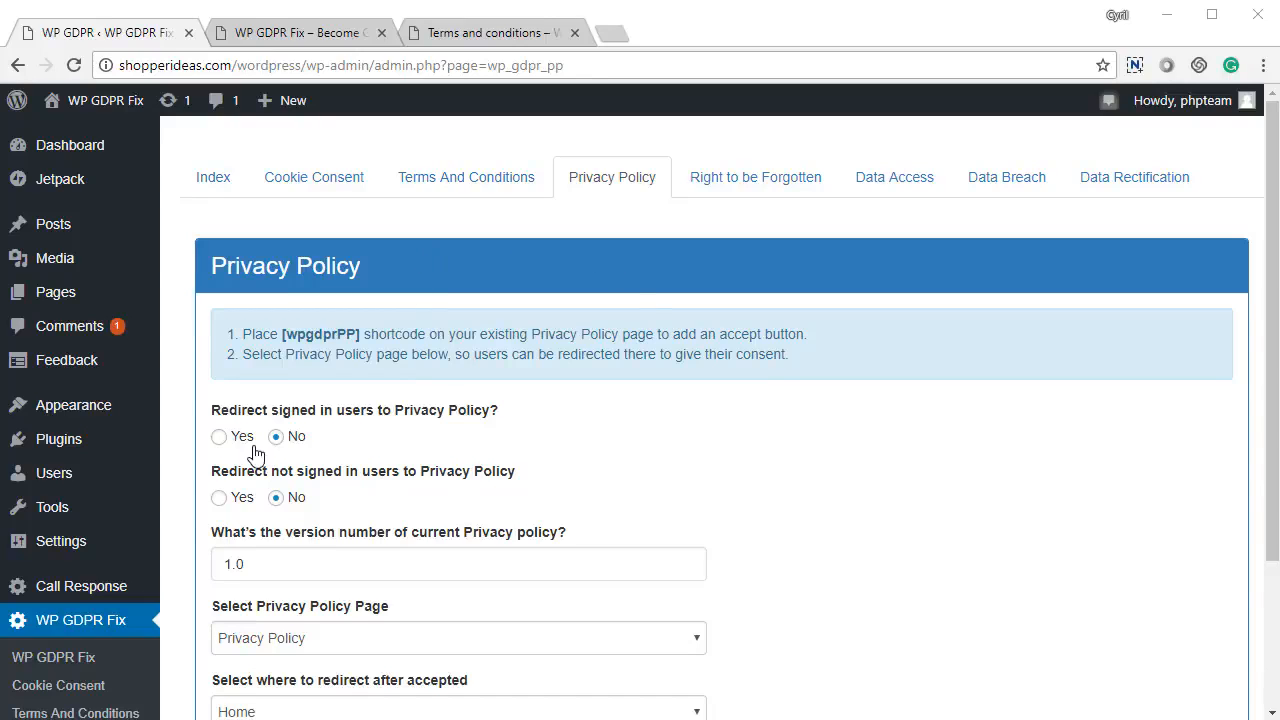
pyautogui.scroll(-3, 245, 320)
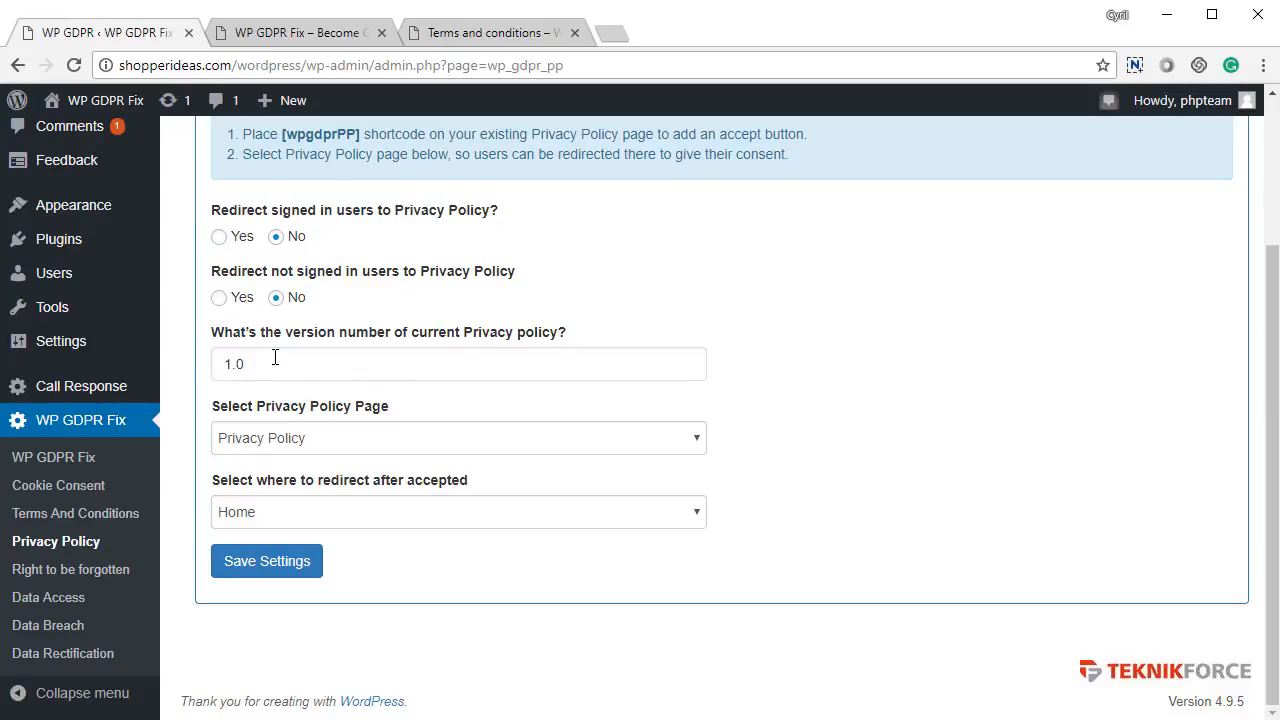
pyautogui.moveTo(274, 362); pyautogui.dragTo(146, 364)
pyautogui.moveTo(148, 388)
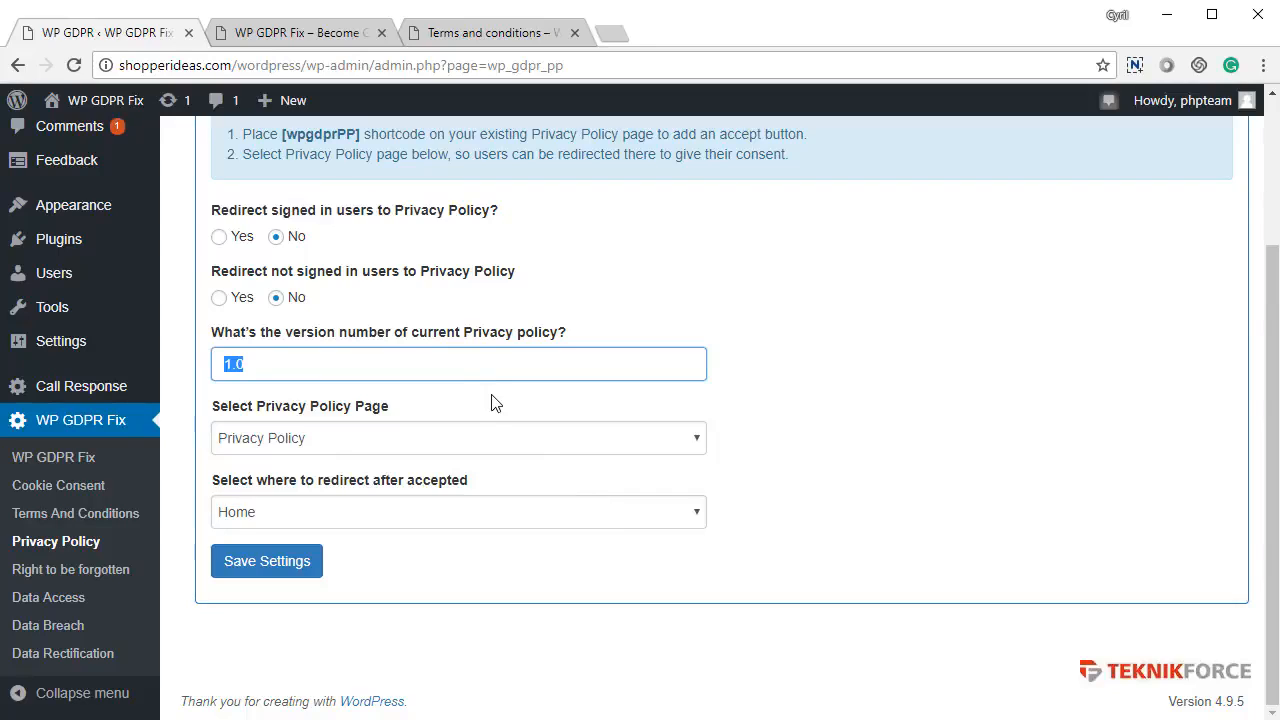
pyautogui.click(336, 452)
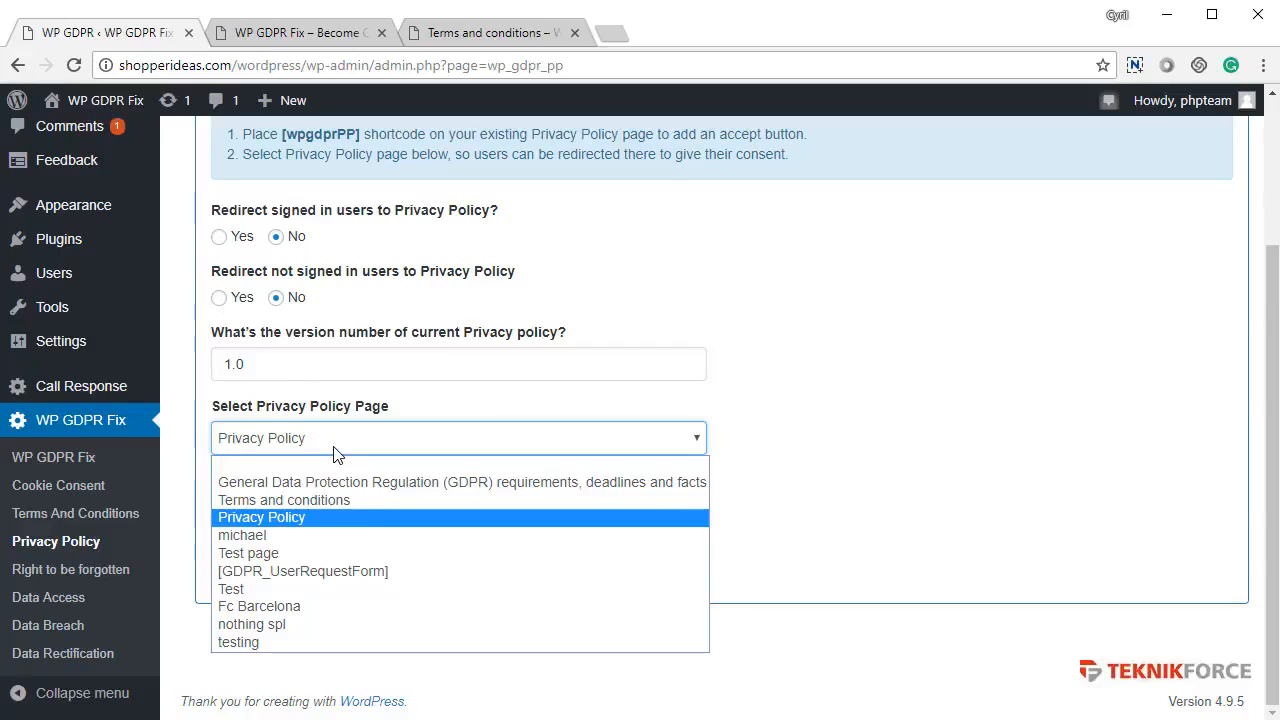
pyautogui.click(336, 452)
pyautogui.click(345, 511)
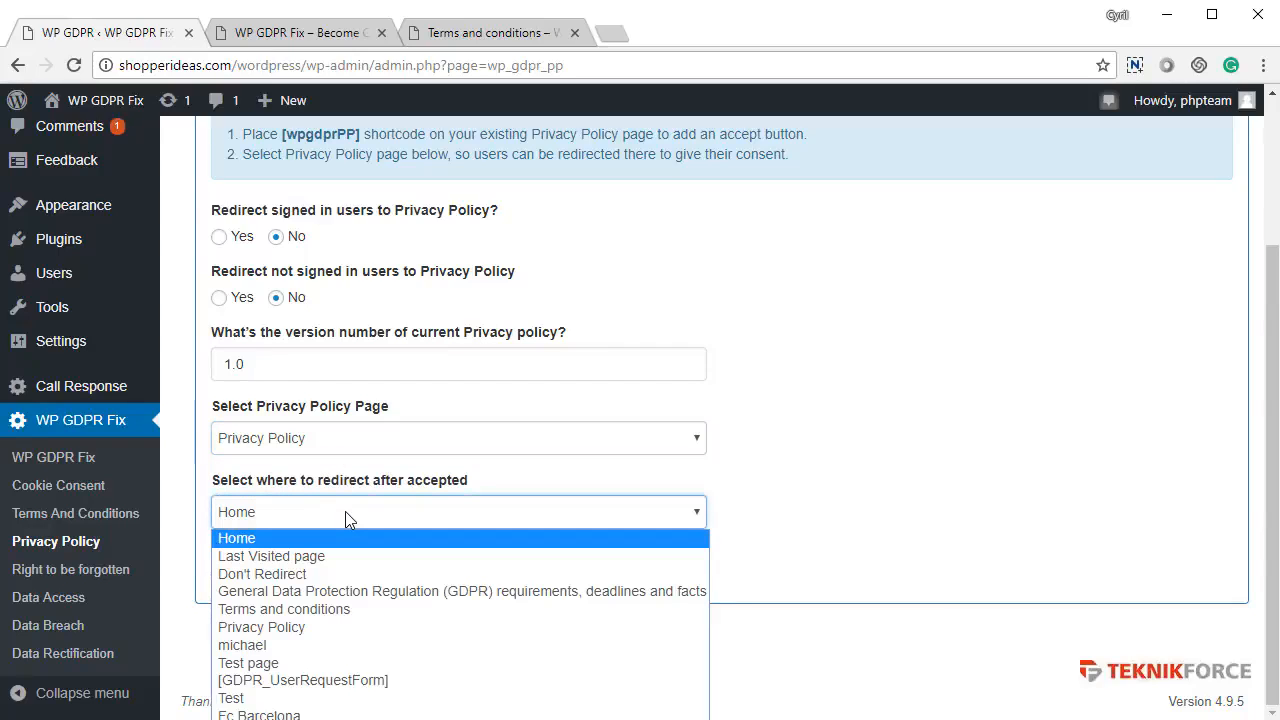
pyautogui.click(345, 511)
pyautogui.click(279, 450)
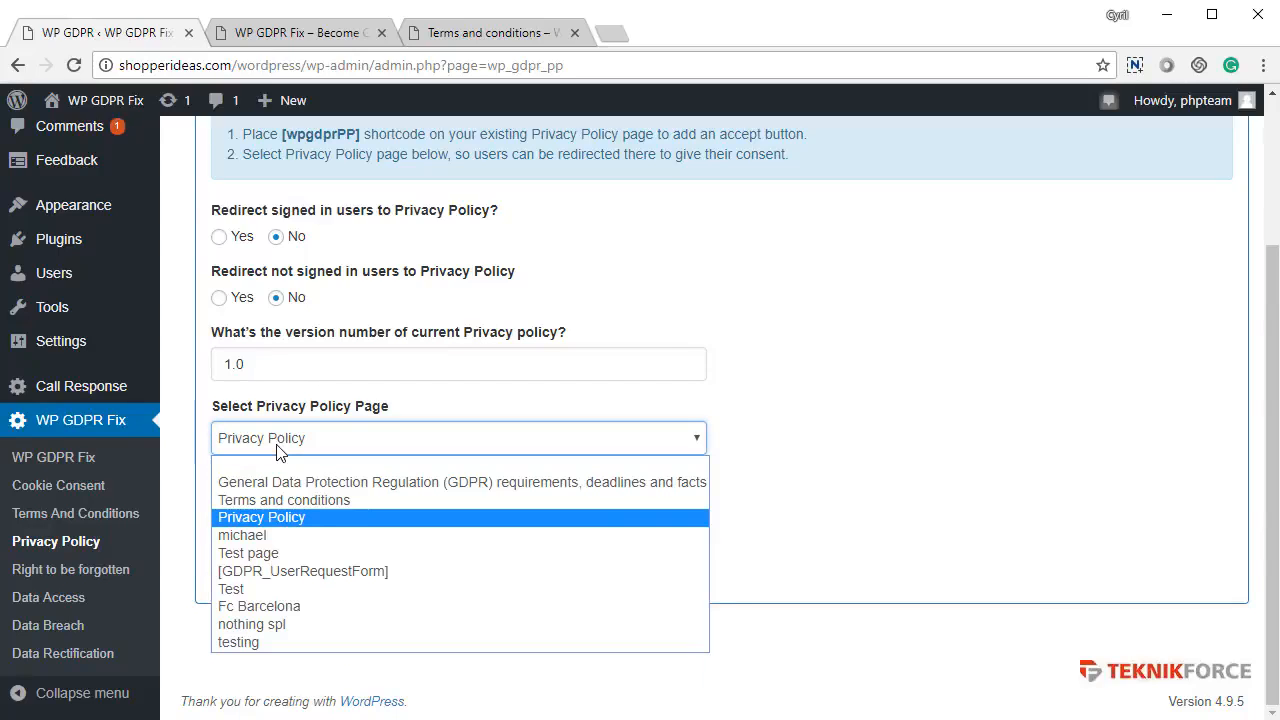
pyautogui.click(279, 450)
pyautogui.click(278, 568)
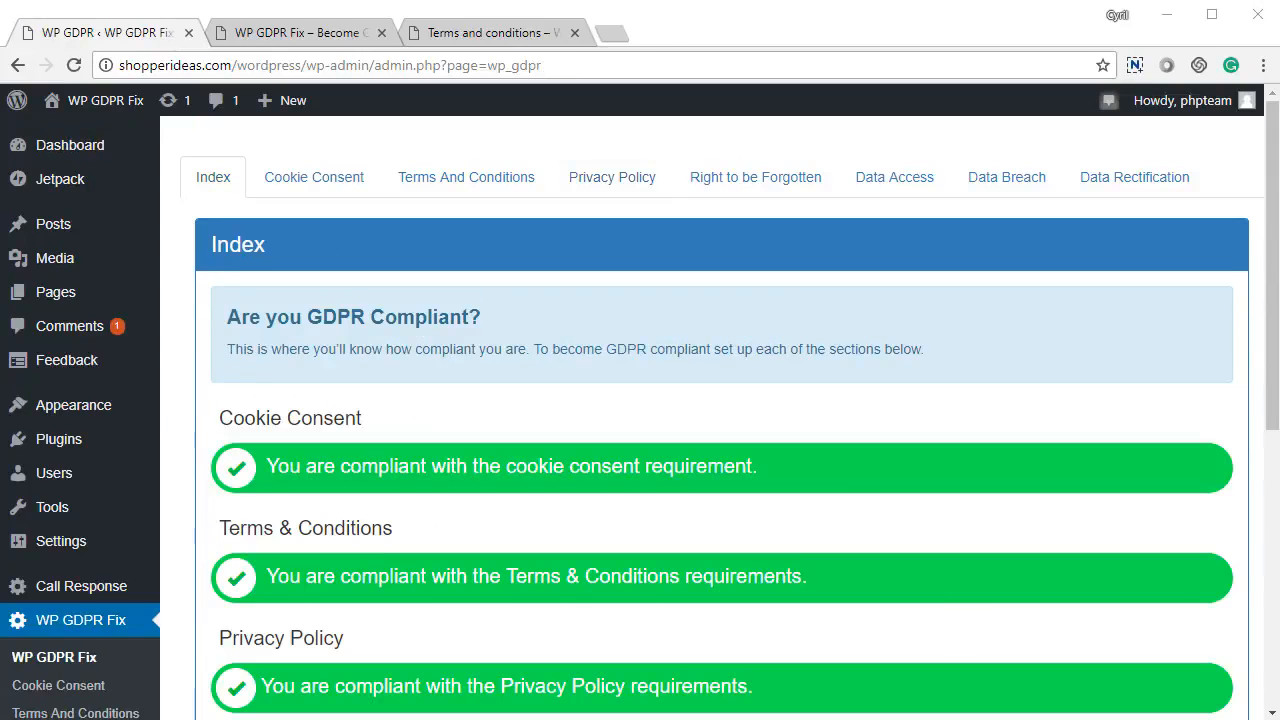
# Step: Scroll through the index to review the green compliant bars for every section
pyautogui.scroll(-2, 757, 467)
pyautogui.scroll(-1, 757, 467)
pyautogui.moveTo(333, 392); pyautogui.dragTo(808, 400)
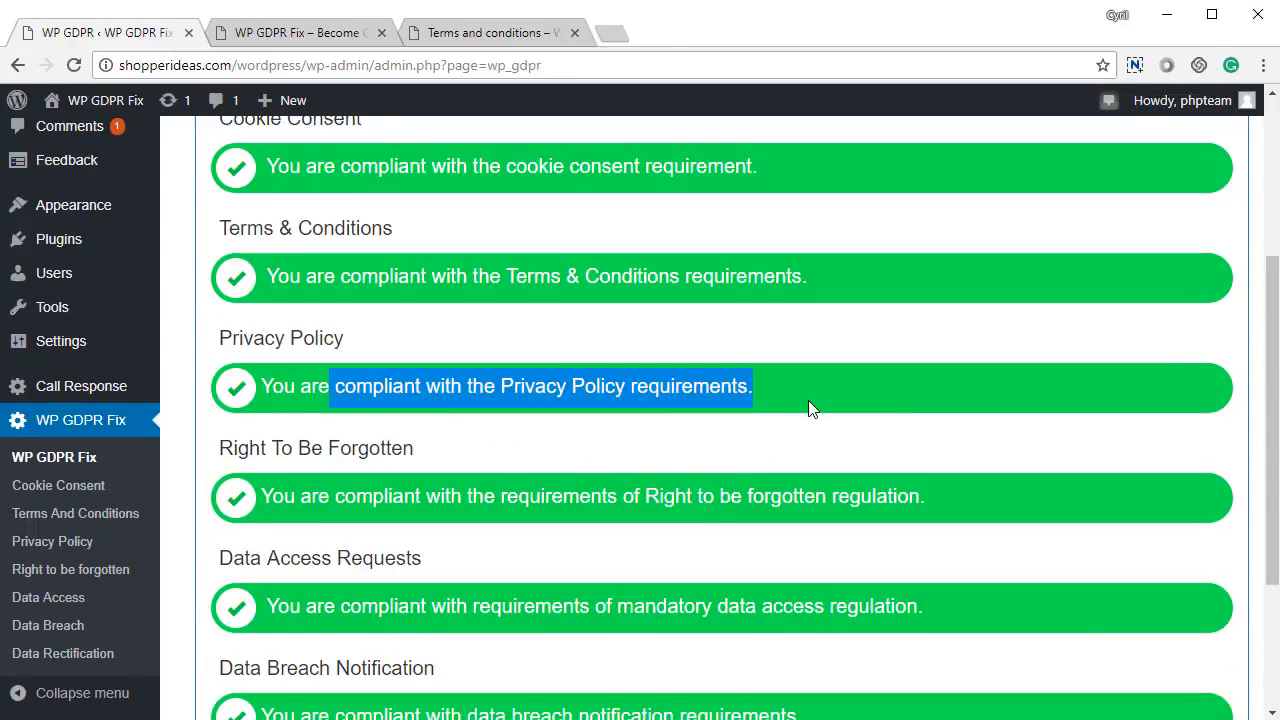
pyautogui.scroll(2, 496, 490)
pyautogui.scroll(-3, 496, 490)
pyautogui.scroll(-2, 494, 485)
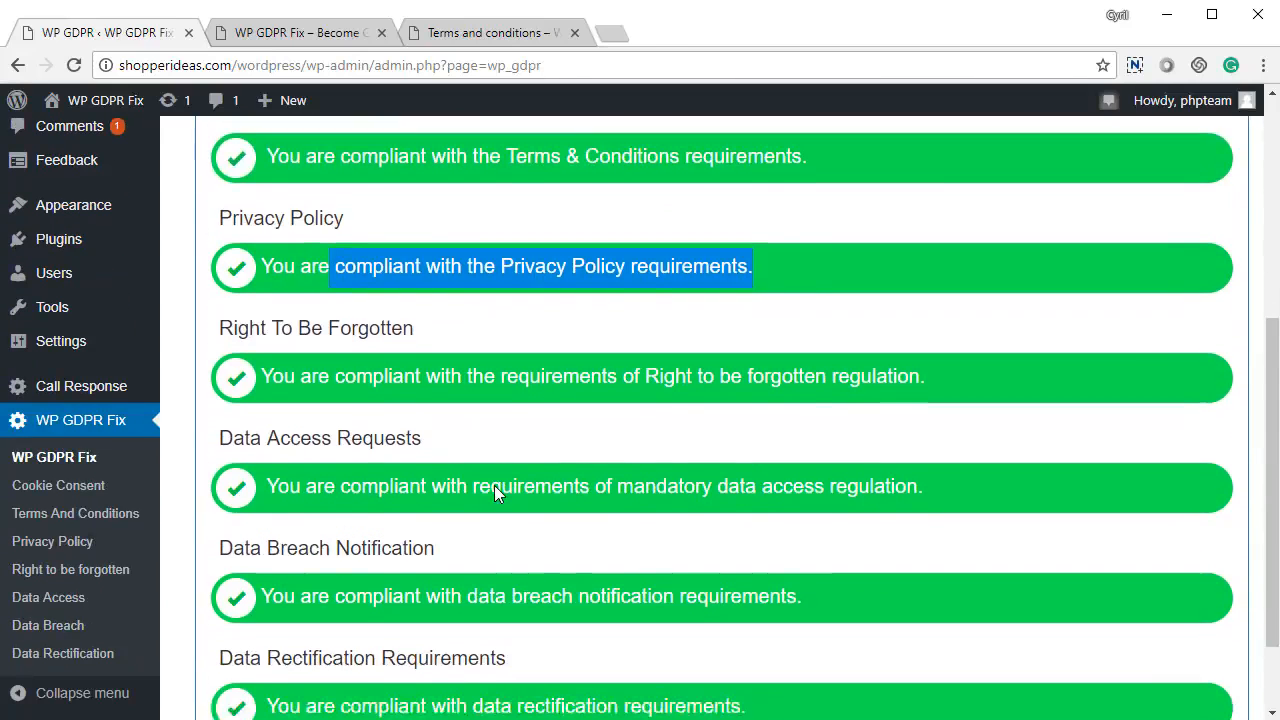
pyautogui.scroll(4, 496, 454)
pyautogui.scroll(3, 496, 454)
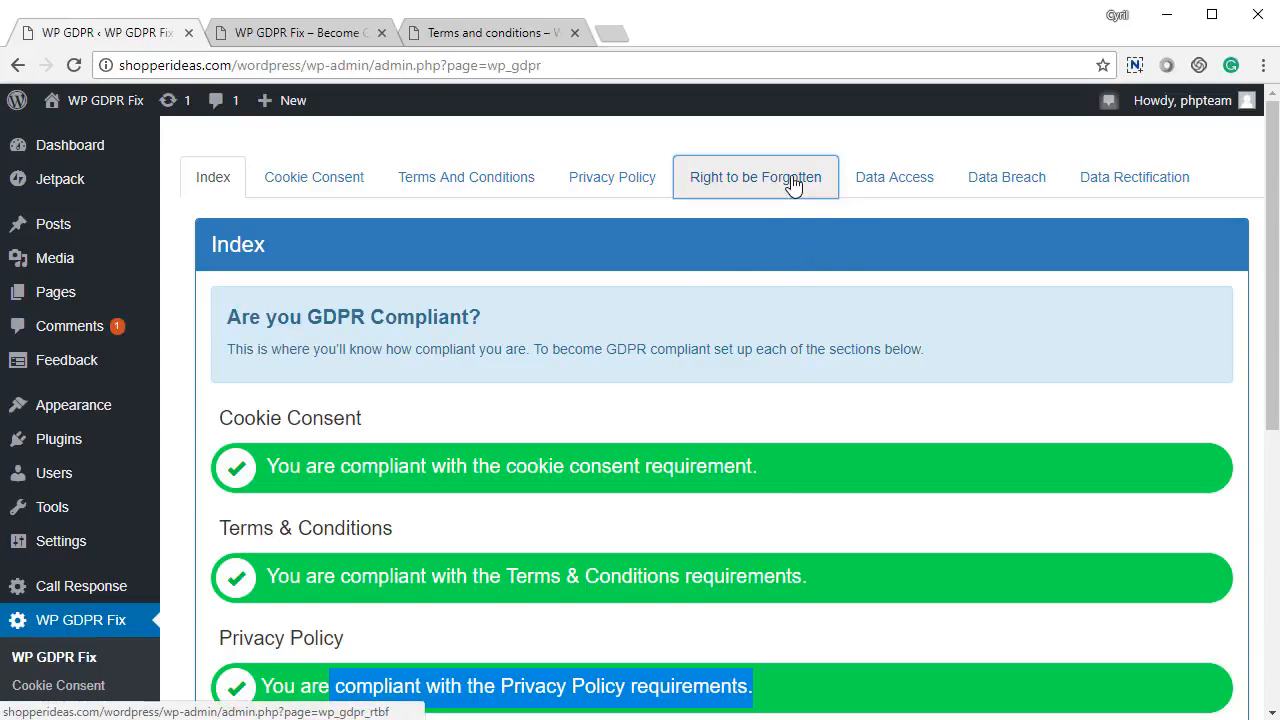
# Step: Open Right to be Forgotten and review its email subject and content fields
pyautogui.click(785, 182)
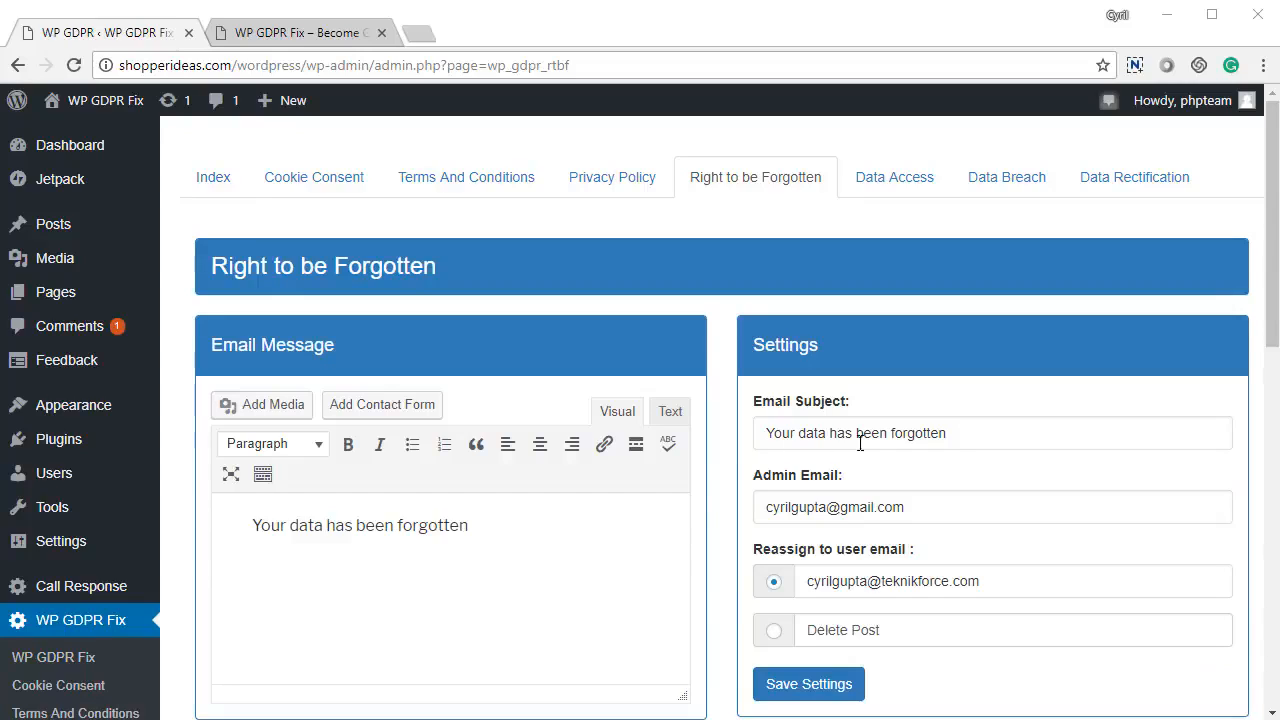
pyautogui.moveTo(950, 437); pyautogui.dragTo(764, 436)
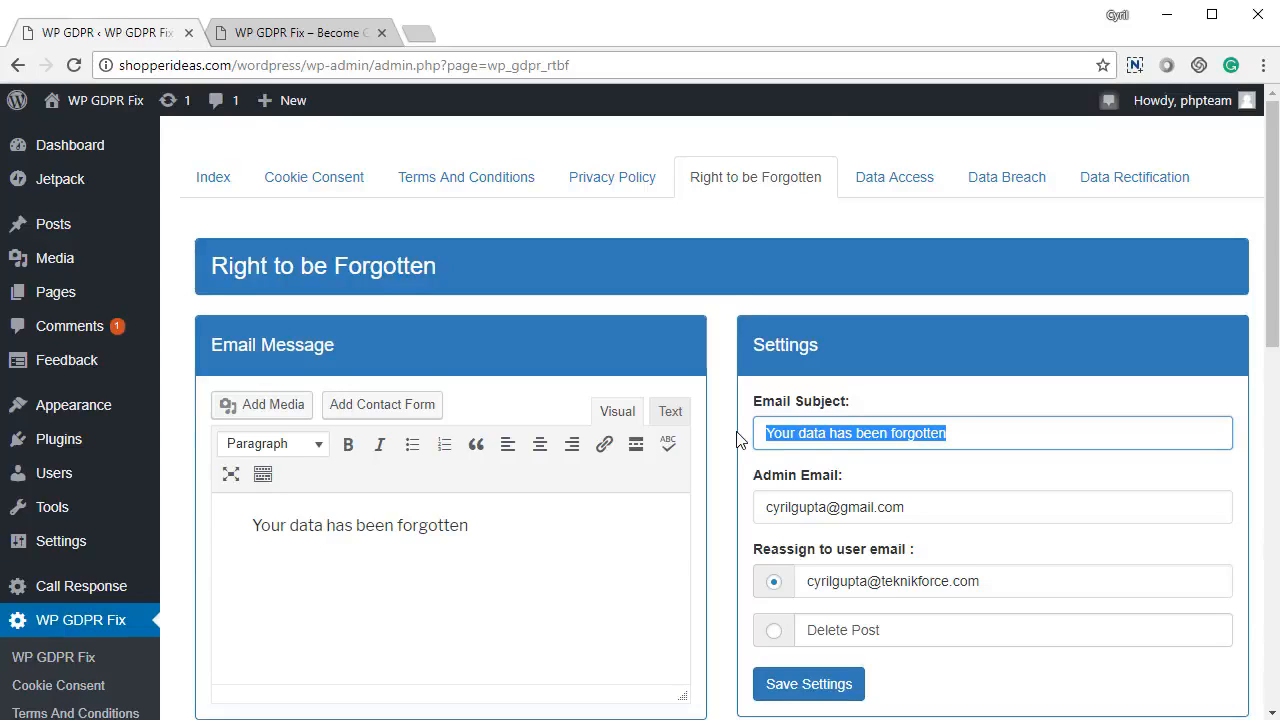
pyautogui.scroll(-1, 737, 440)
pyautogui.moveTo(906, 408); pyautogui.dragTo(714, 405)
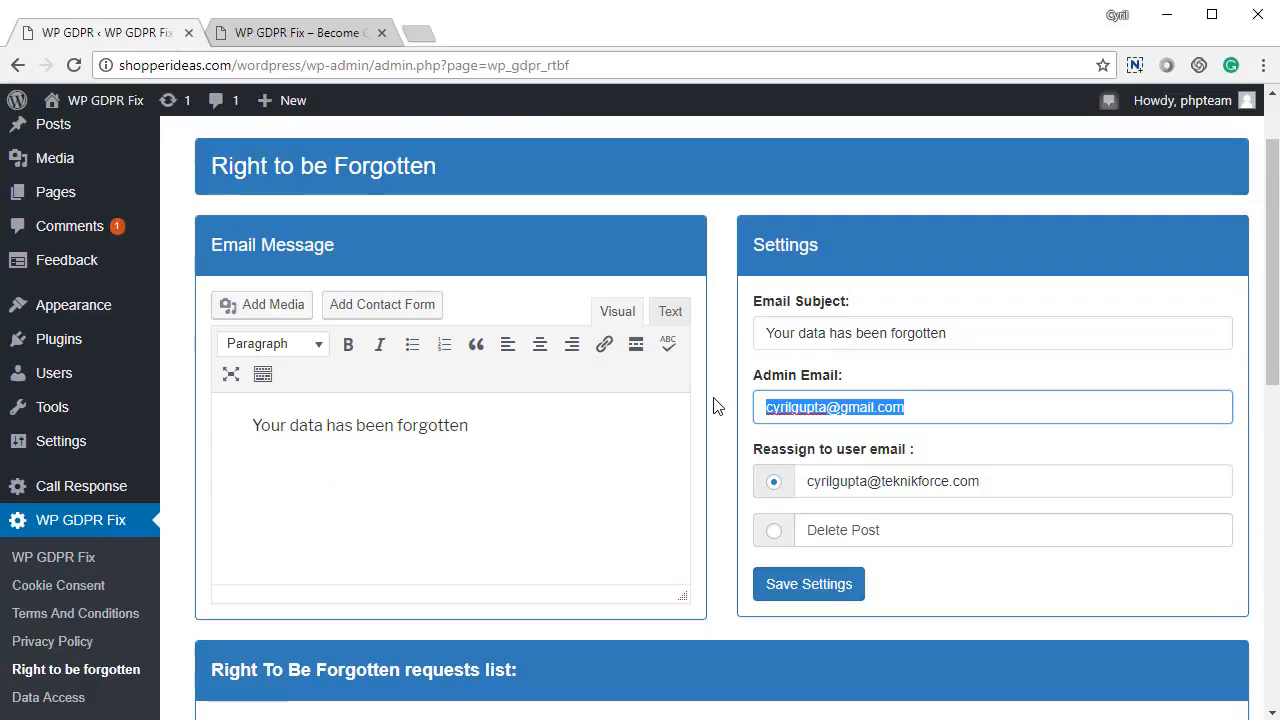
pyautogui.scroll(-1, 943, 506)
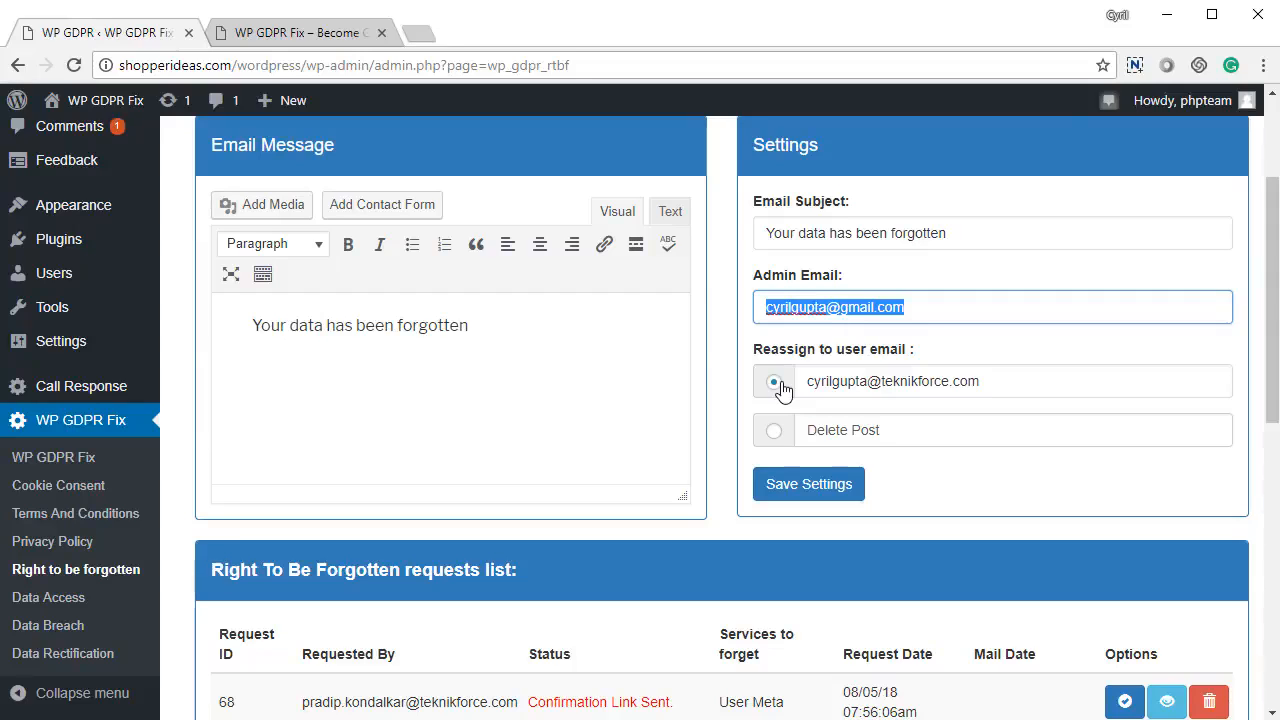
pyautogui.scroll(-1, 781, 389)
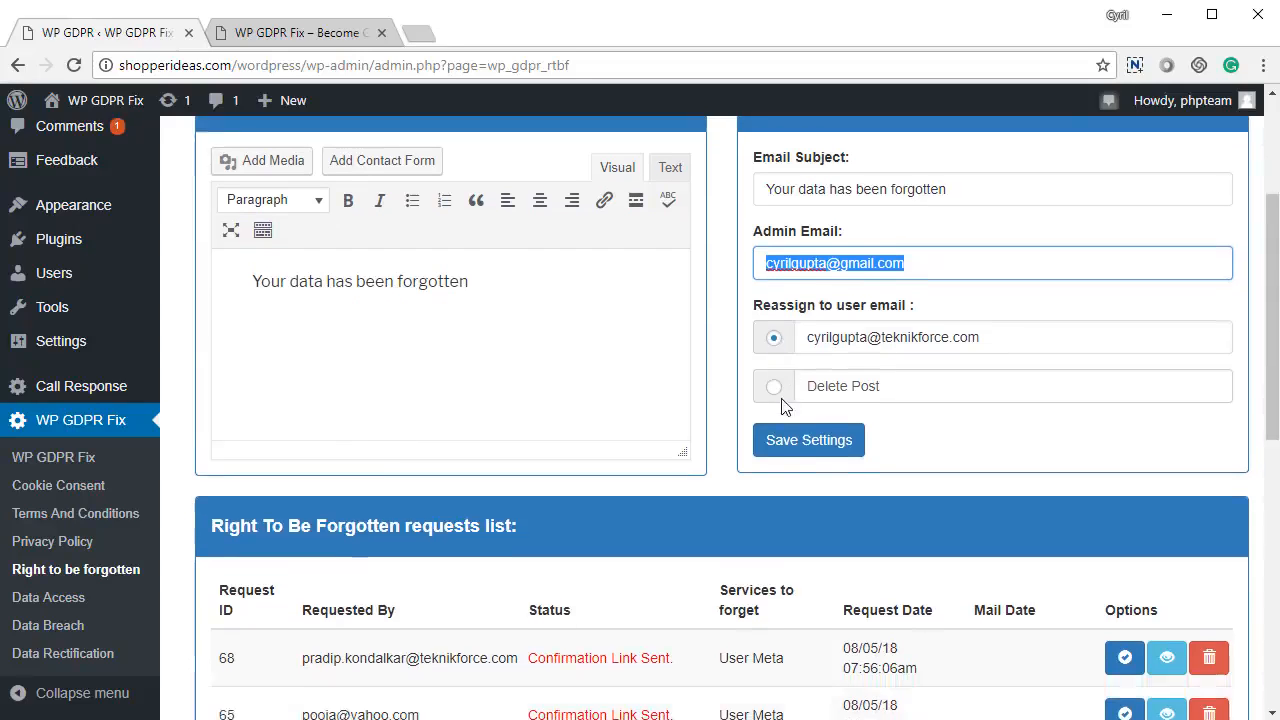
pyautogui.moveTo(980, 281); pyautogui.dragTo(810, 276)
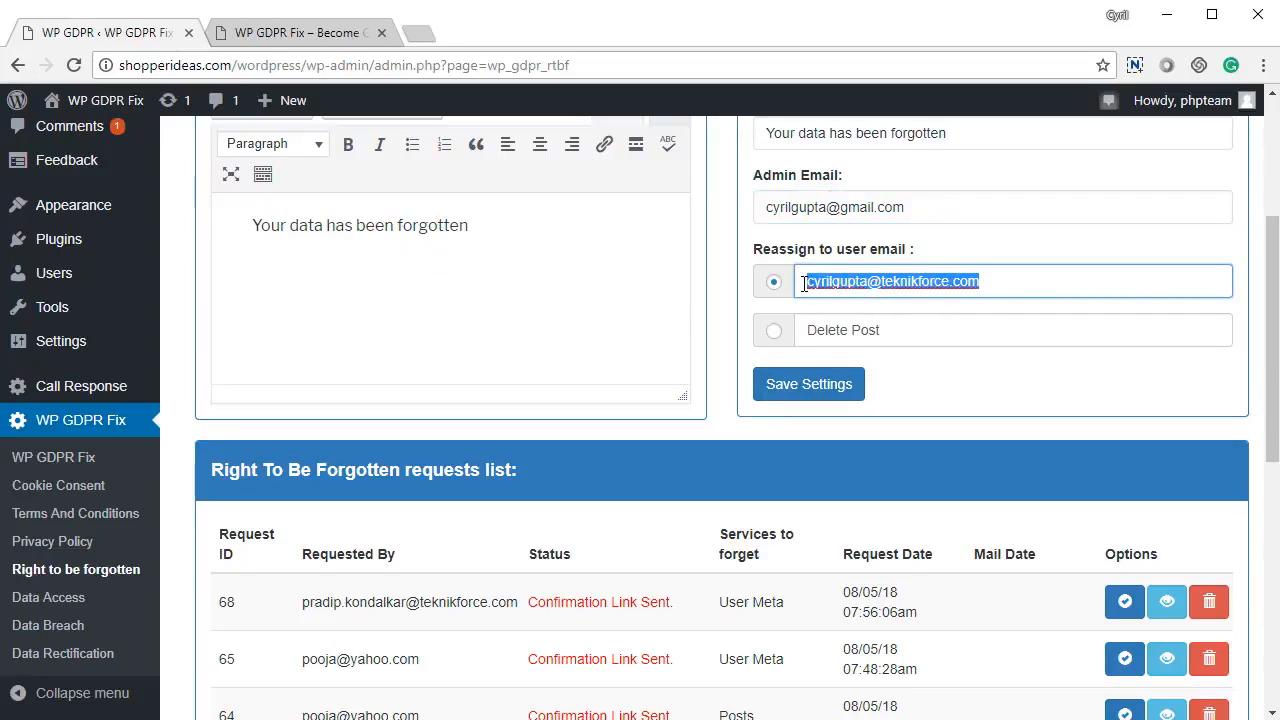
# Step: Select Delete Post so forgotten users' posts are deleted, then save the settings
pyautogui.click(775, 332)
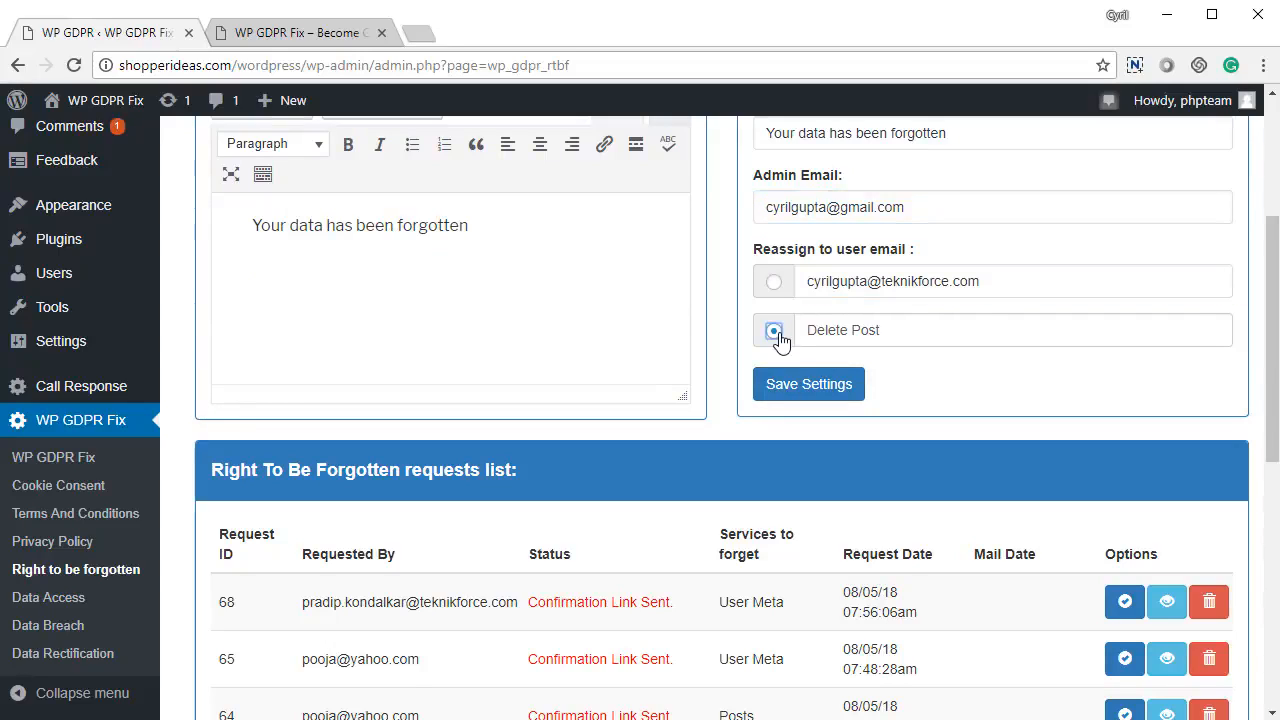
pyautogui.click(797, 396)
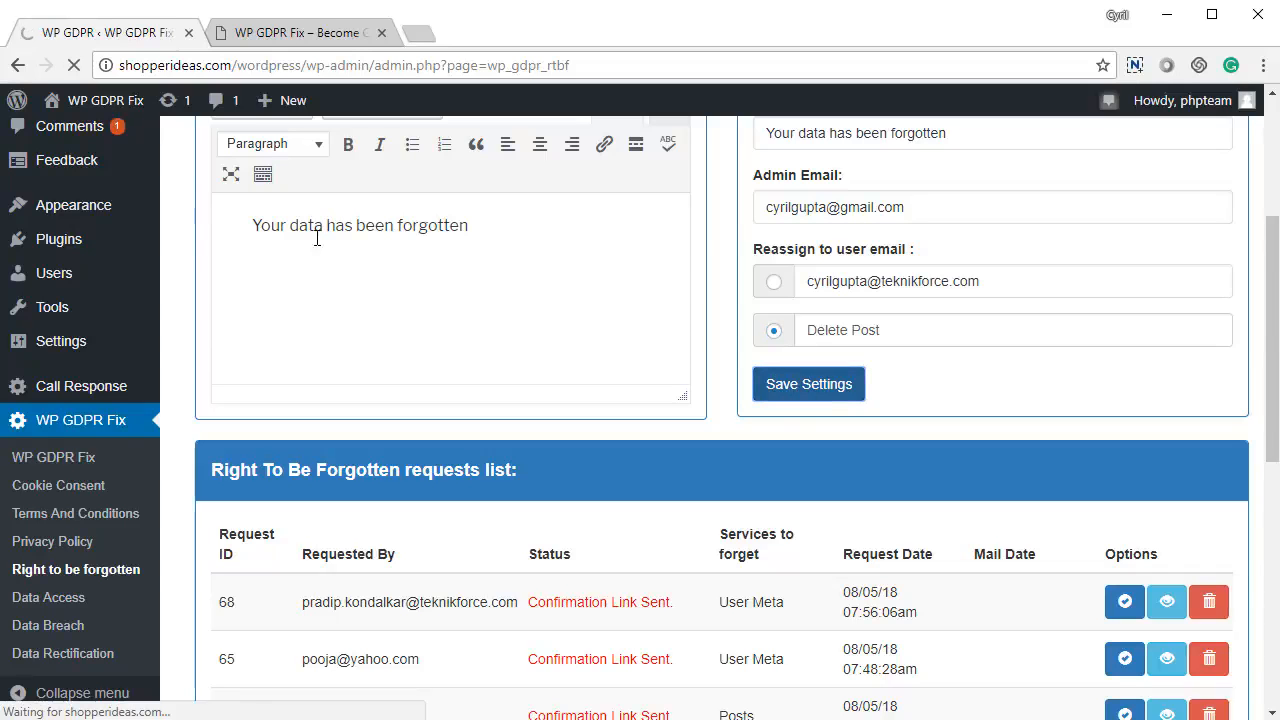
pyautogui.scroll(-8, 614, 457)
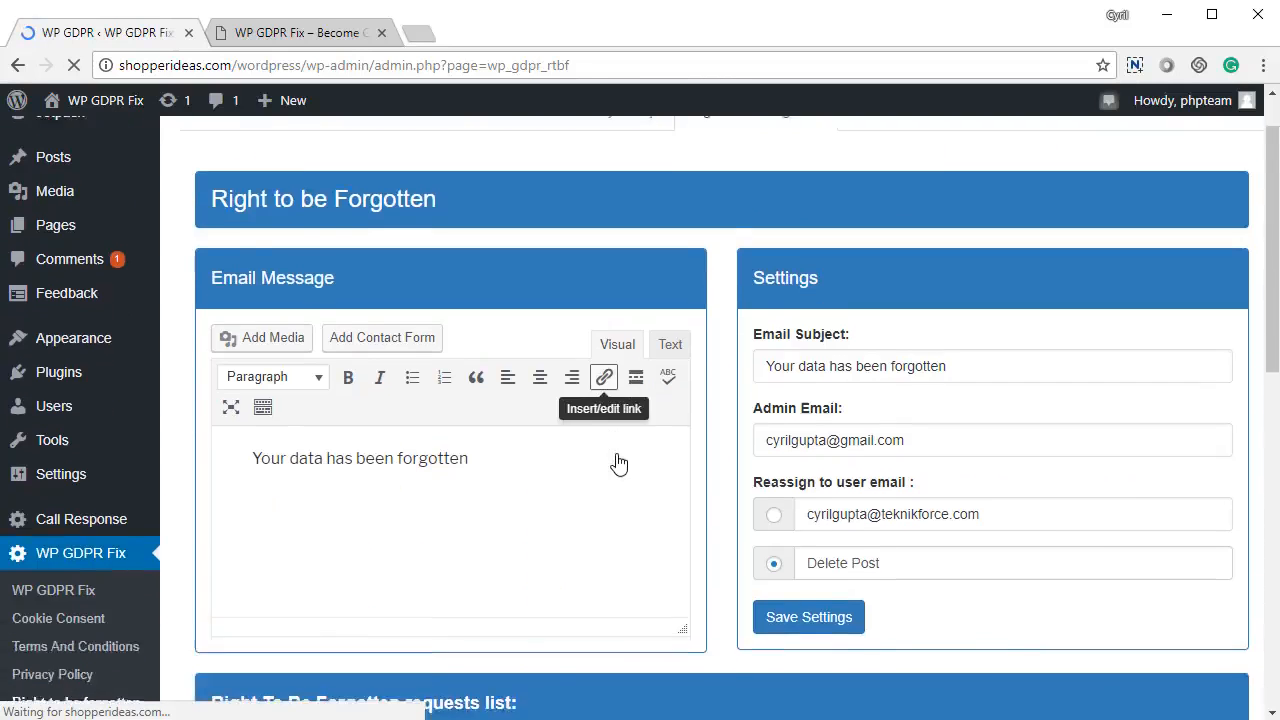
pyautogui.scroll(3, 618, 462)
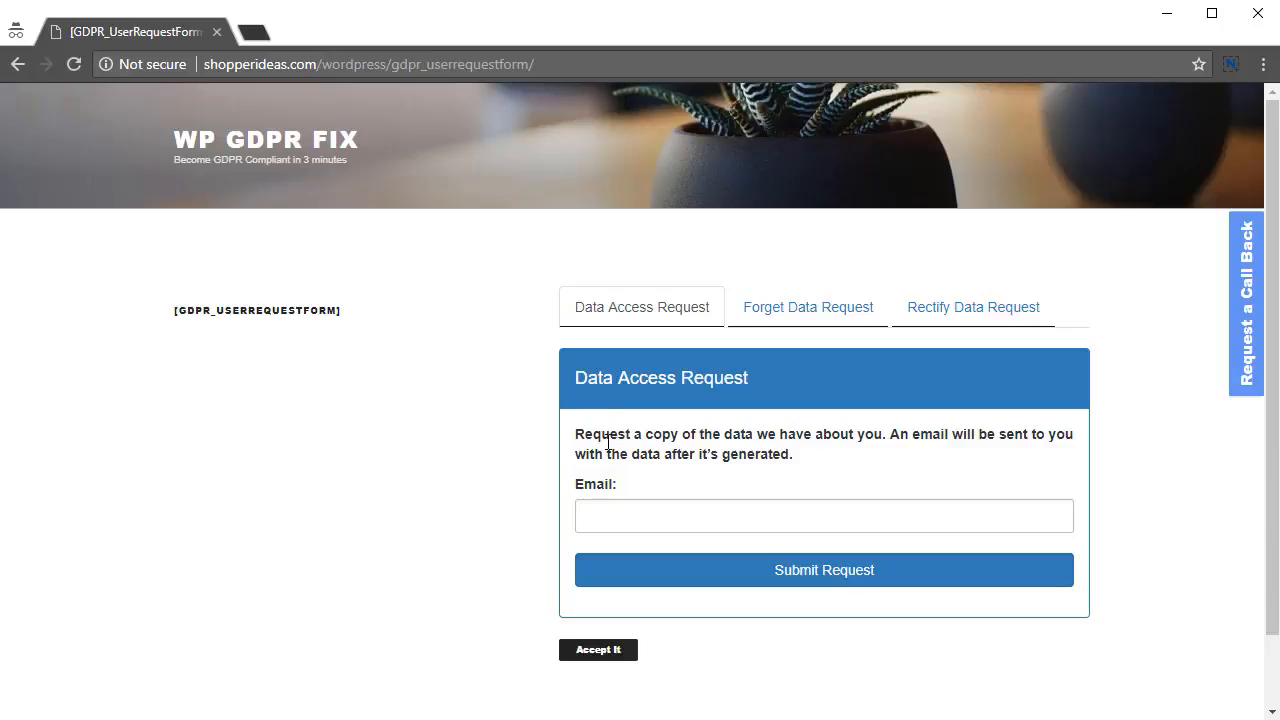
# Step: Switch to the Forget Data Request form and tick Comments, Posts and User Data
pyautogui.moveTo(610, 437); pyautogui.dragTo(701, 461)
pyautogui.click(664, 477)
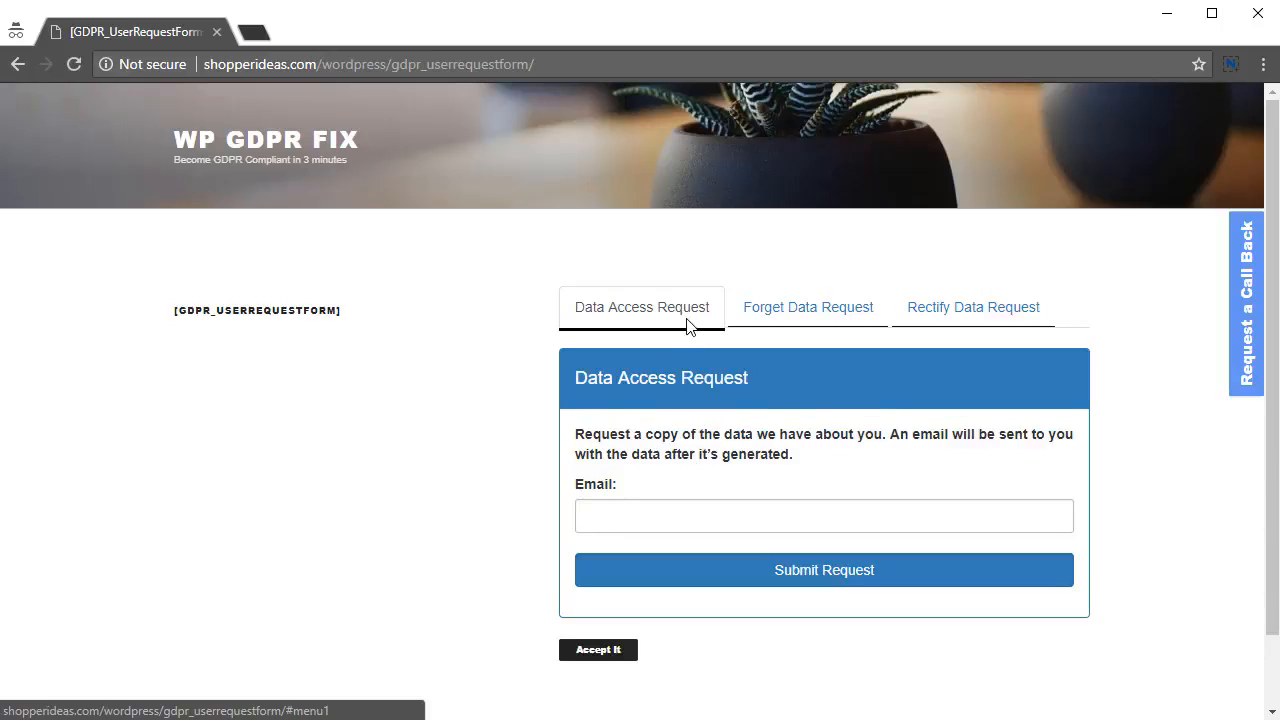
pyautogui.click(667, 510)
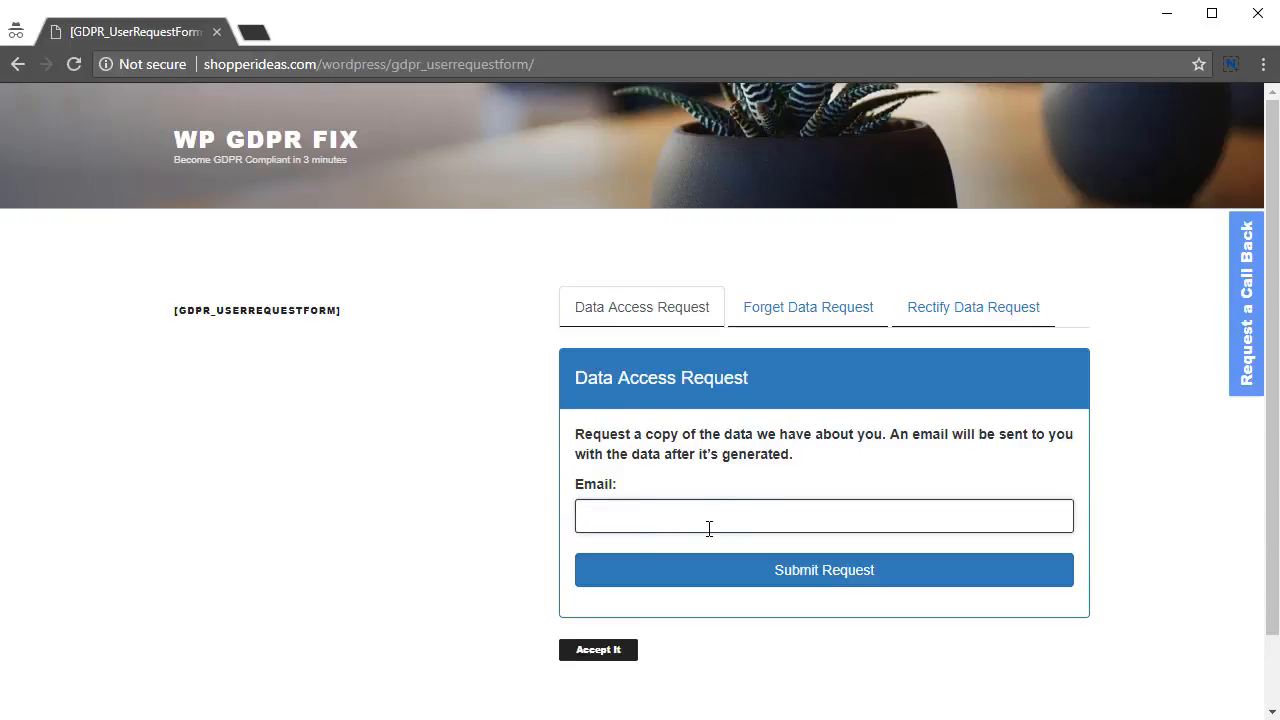
pyautogui.click(814, 320)
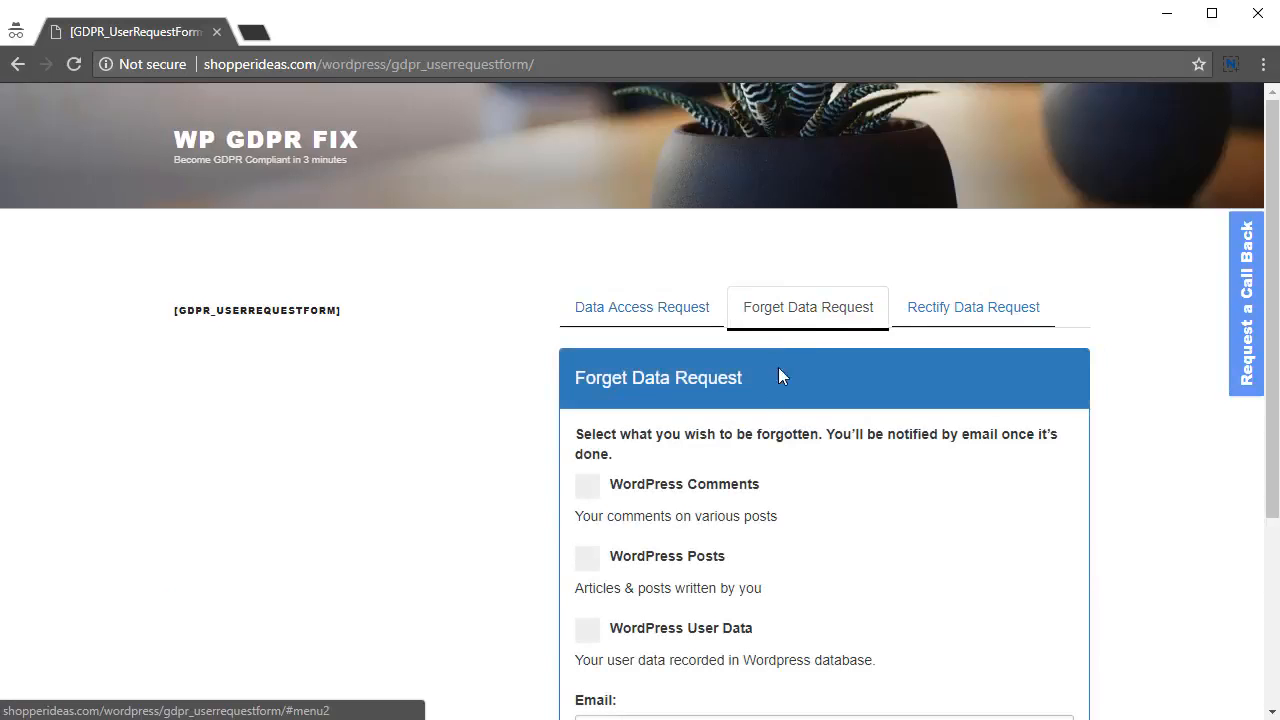
pyautogui.scroll(-2, 571, 457)
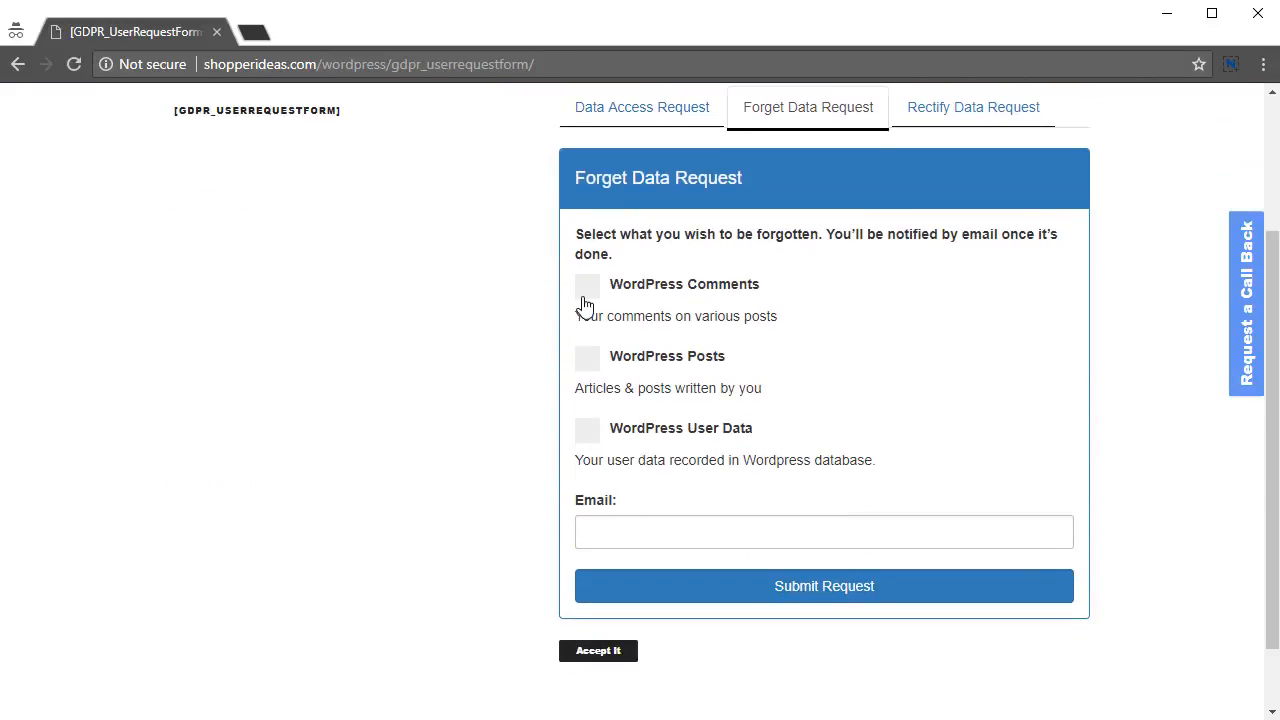
pyautogui.click(587, 290)
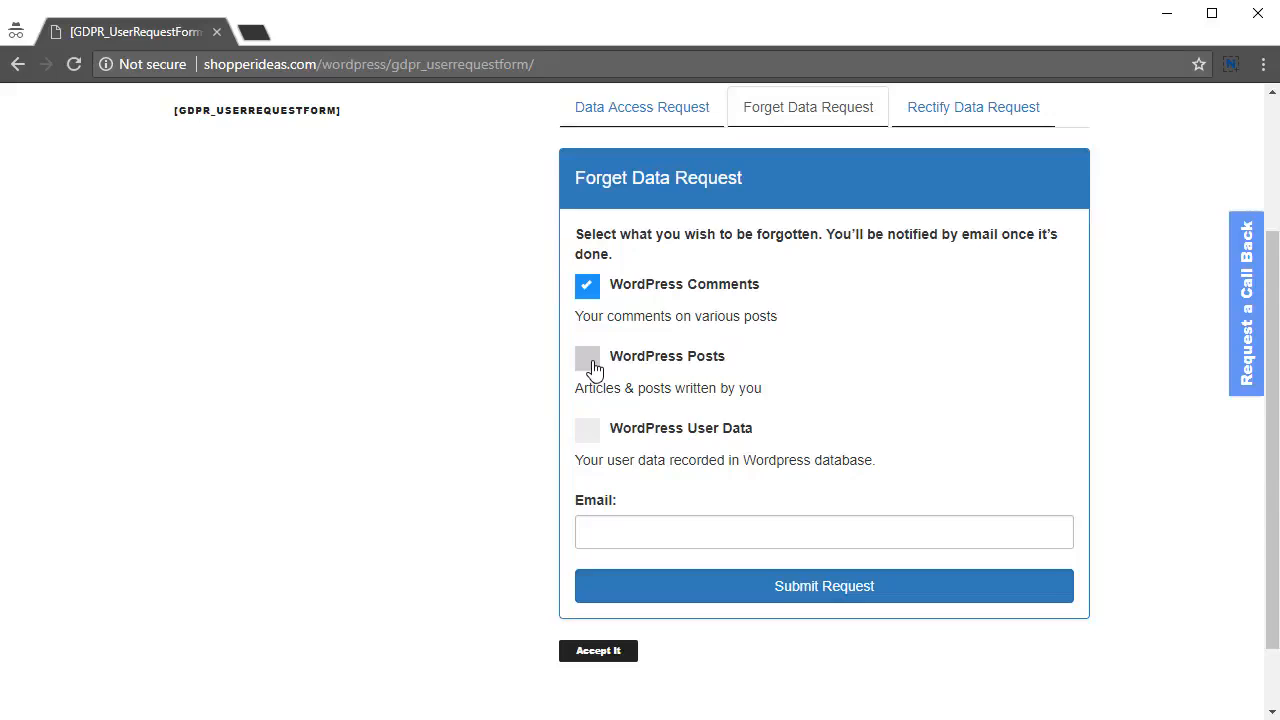
pyautogui.click(590, 366)
pyautogui.click(587, 438)
# Step: Enter the requester's e-mail address, submit the request and dismiss the confirmation alert
pyautogui.click(642, 526)
pyautogui.moveTo(643, 534); pyautogui.dragTo(531, 549)
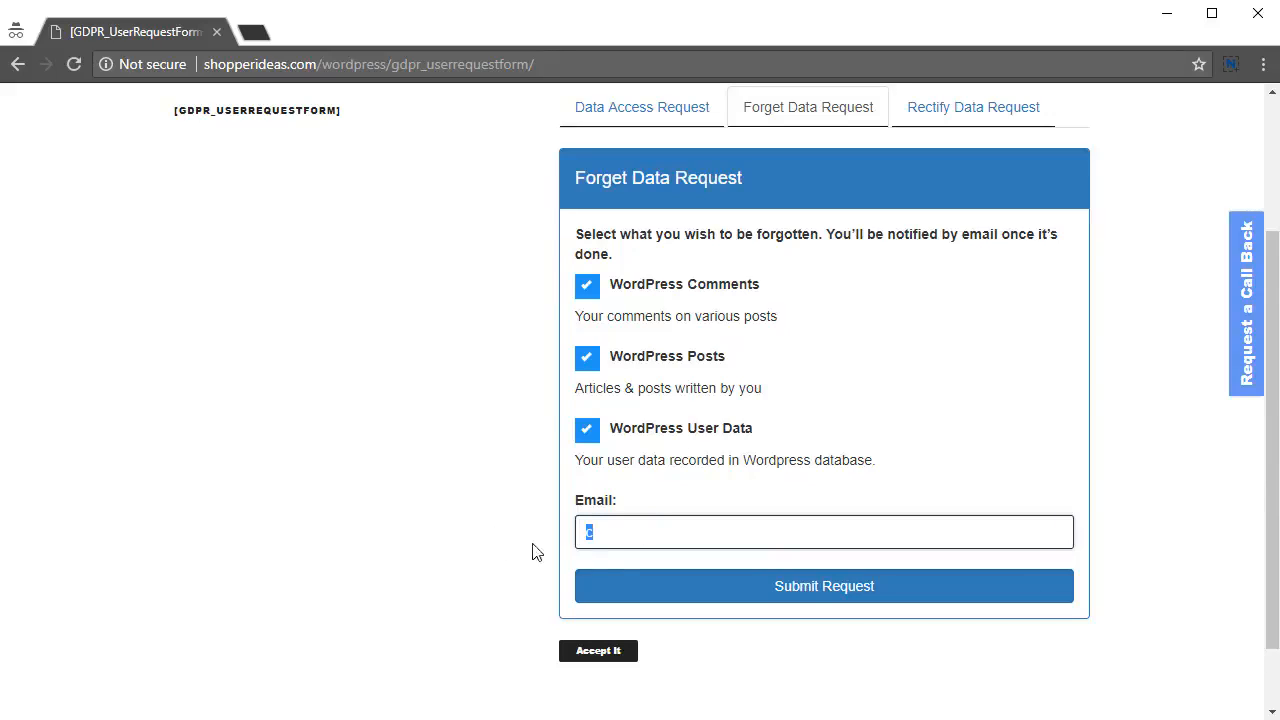
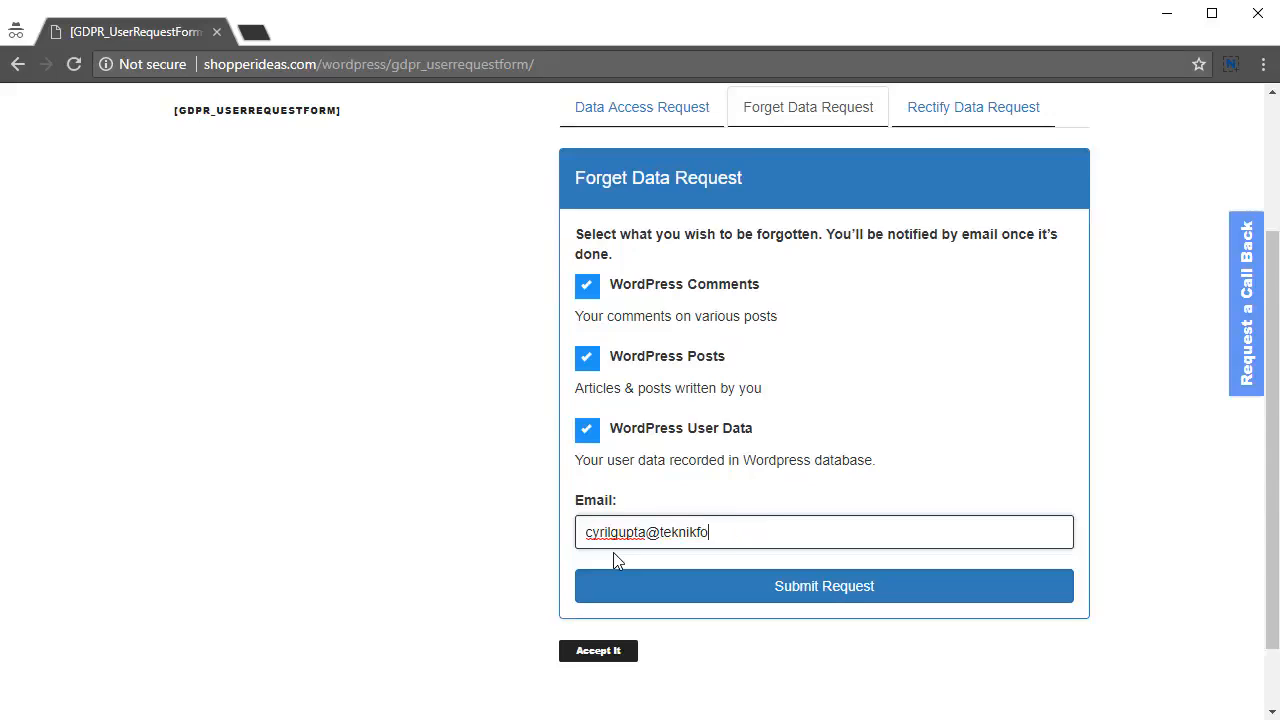
pyautogui.hotkey('ctrl', 'a')
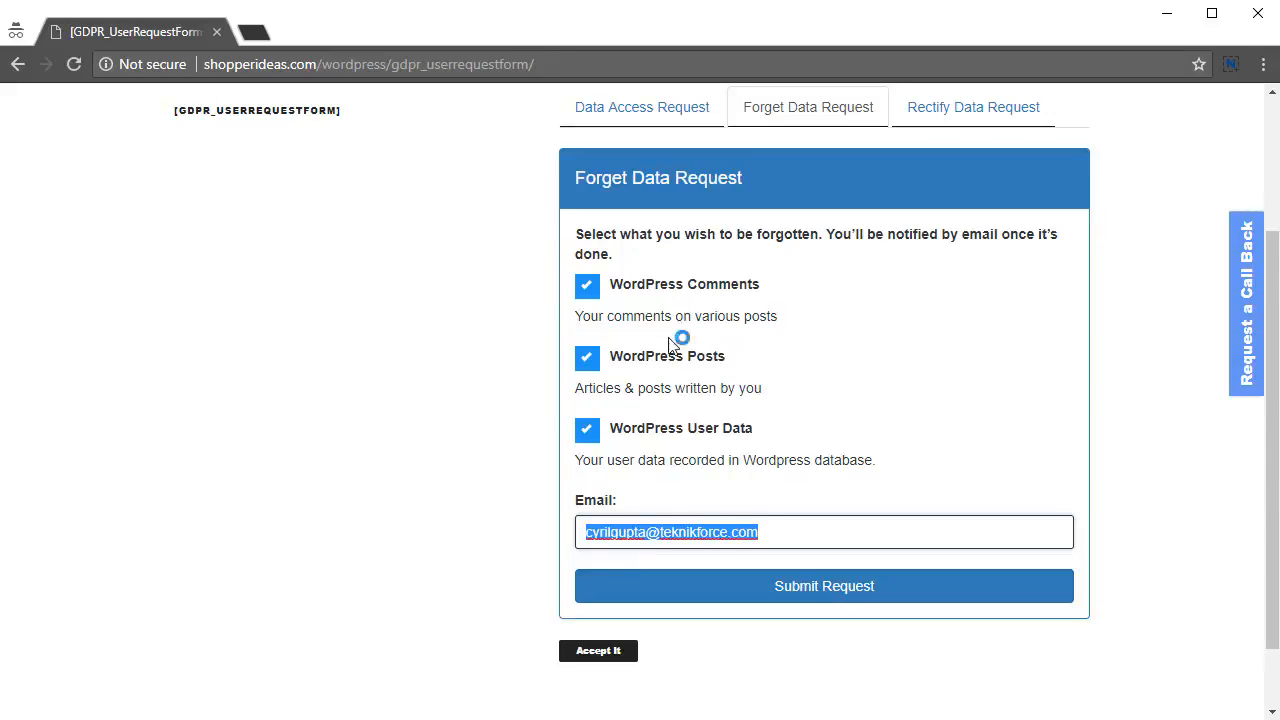
pyautogui.click(807, 593)
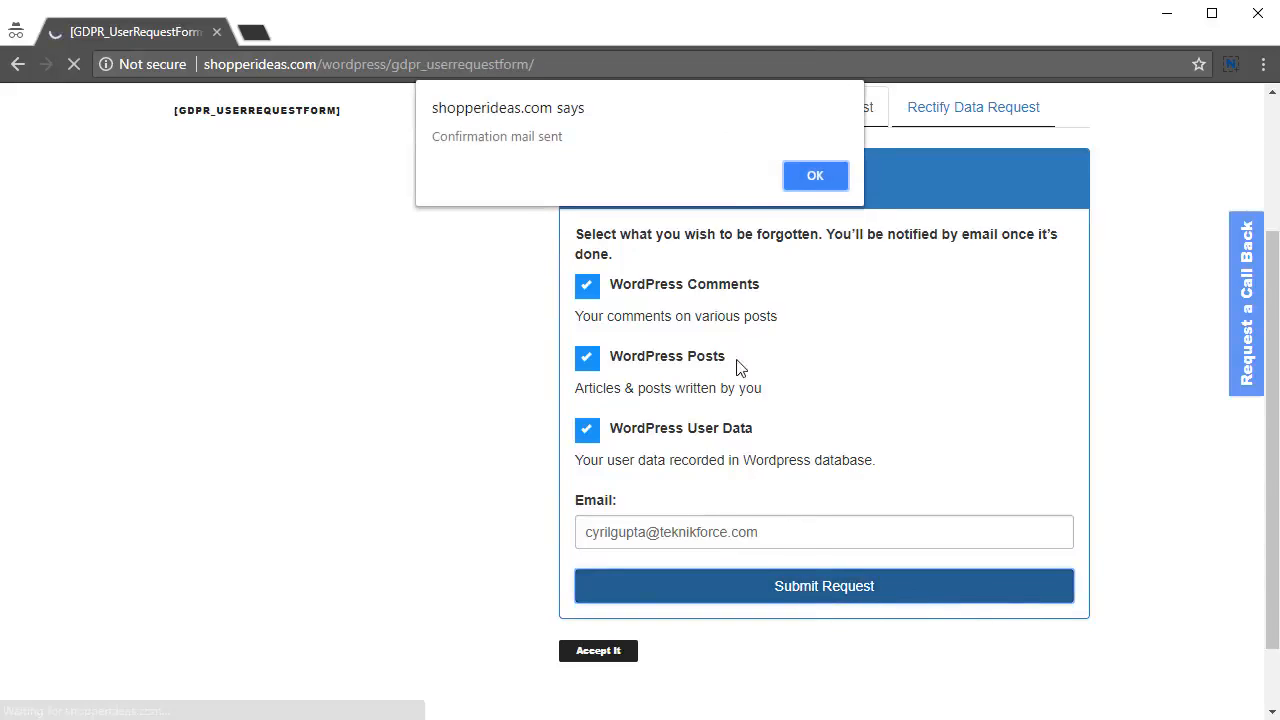
pyautogui.click(801, 181)
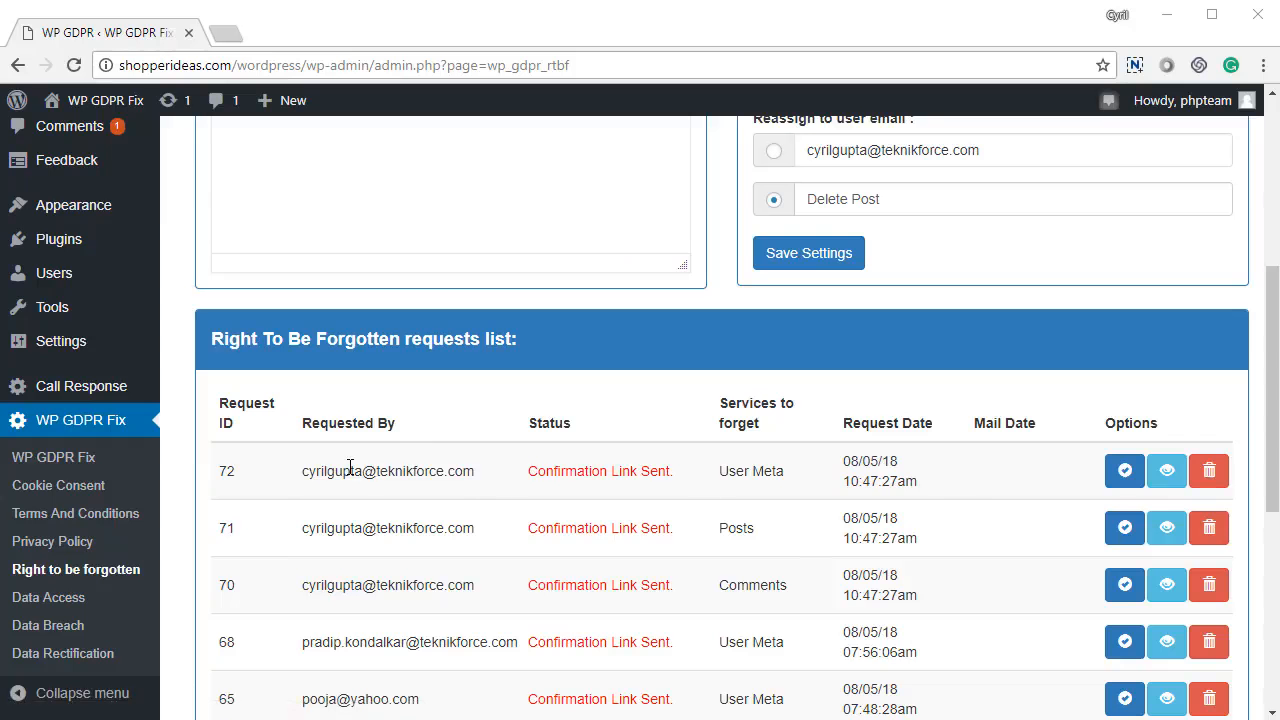
pyautogui.moveTo(350, 468); pyautogui.dragTo(910, 475)
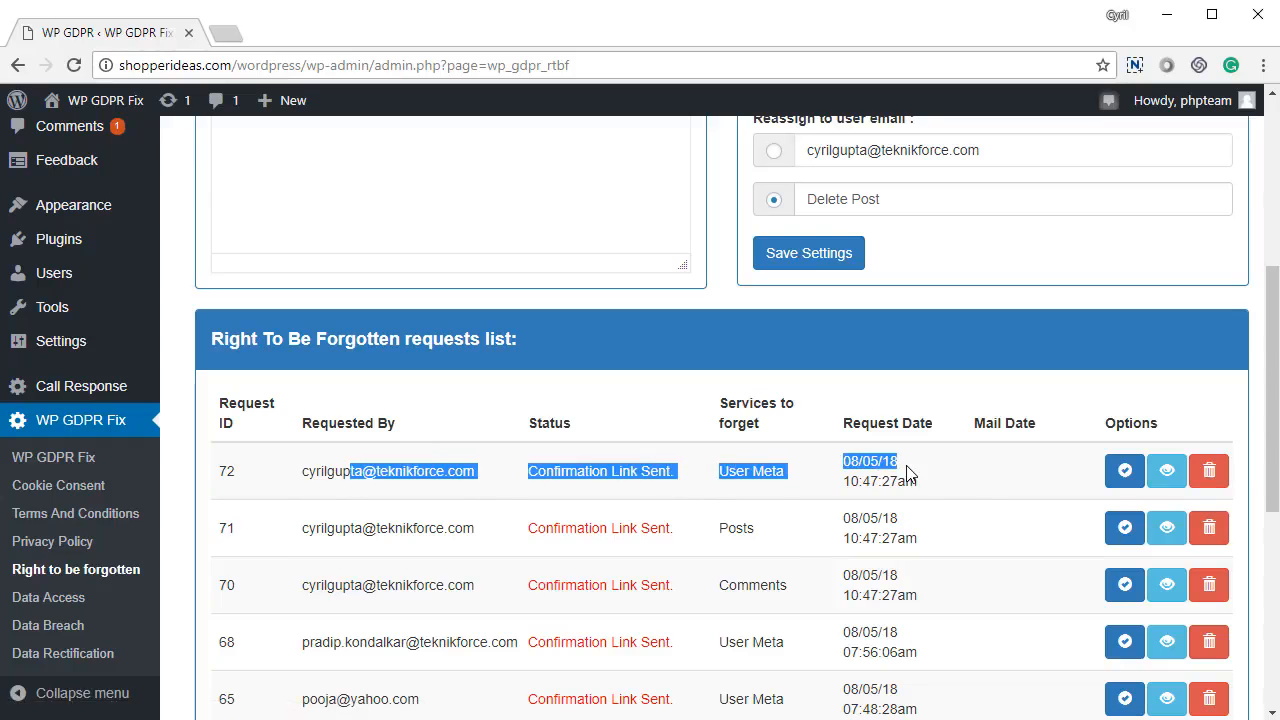
pyautogui.click(1047, 500)
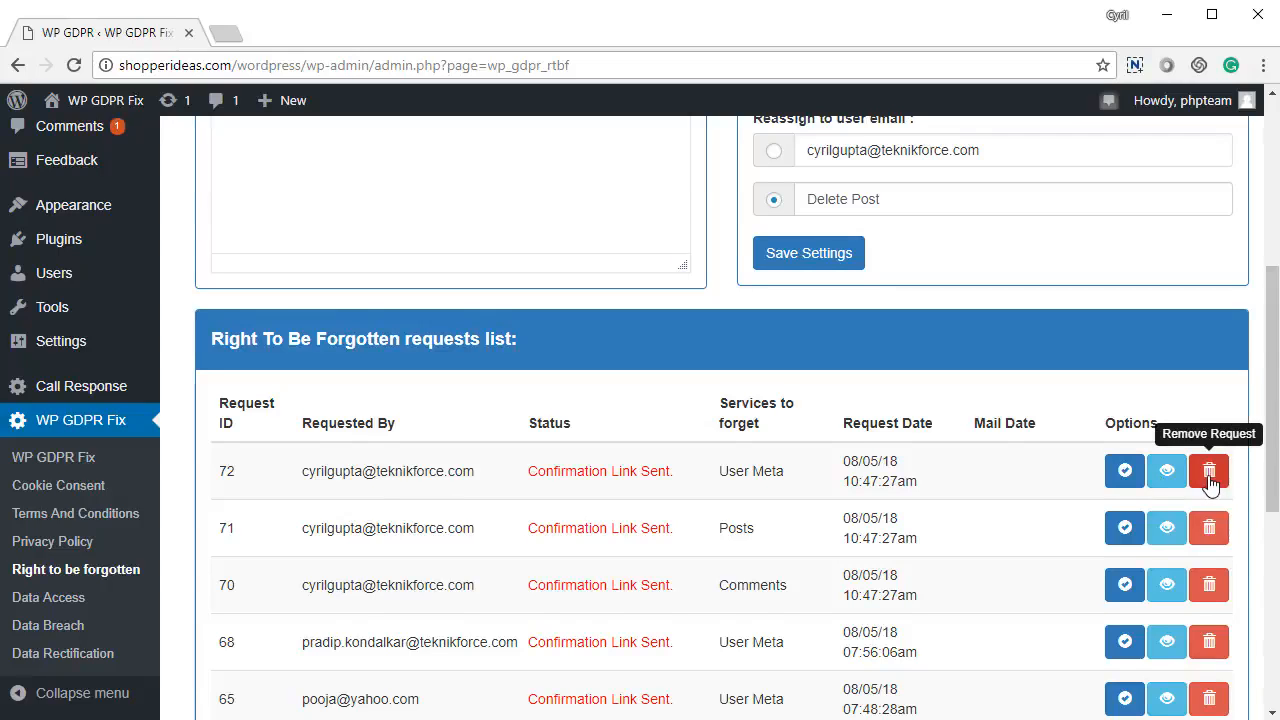
pyautogui.scroll(2, 1210, 483)
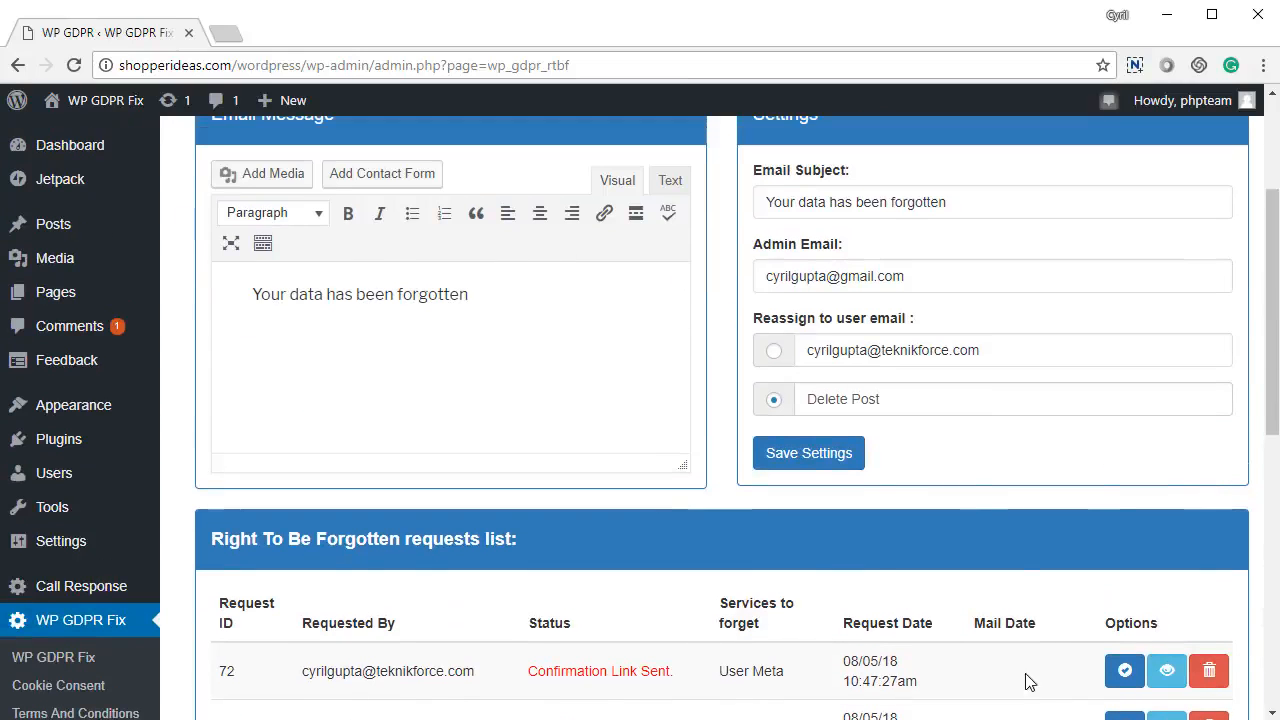
pyautogui.scroll(2, 560, 440)
pyautogui.moveTo(509, 509); pyautogui.dragTo(229, 506)
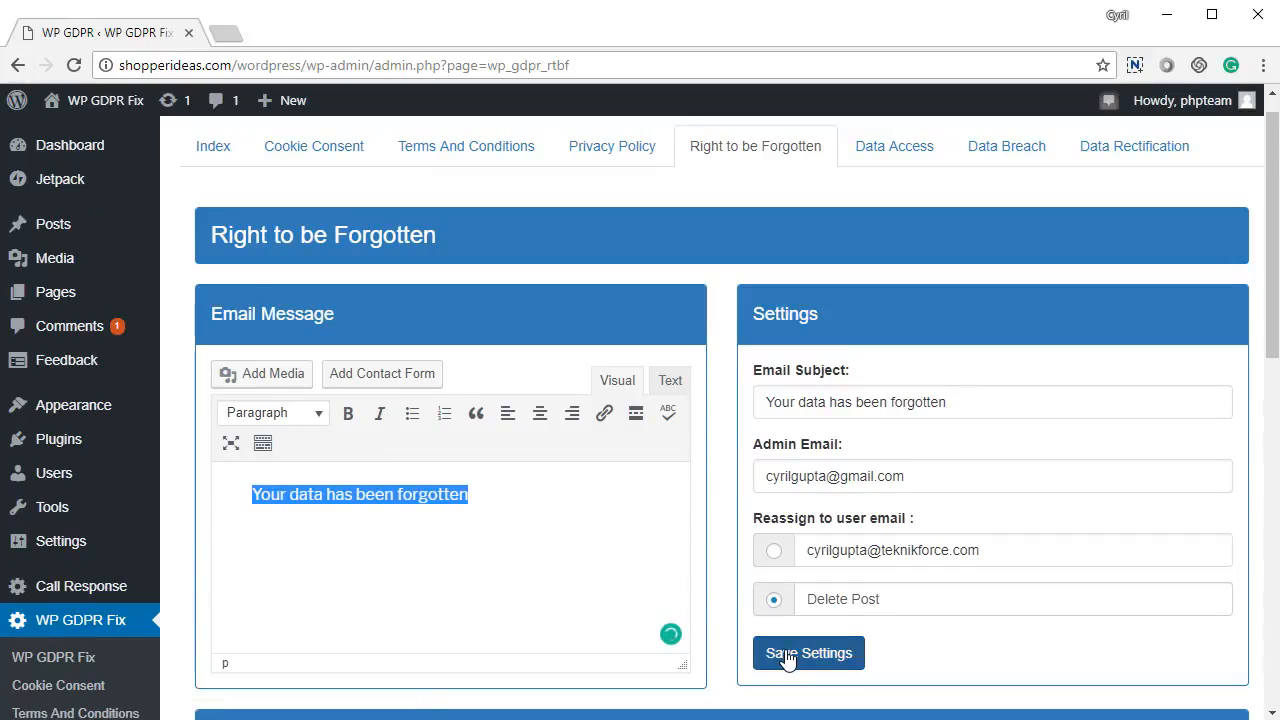
pyautogui.scroll(-4, 829, 557)
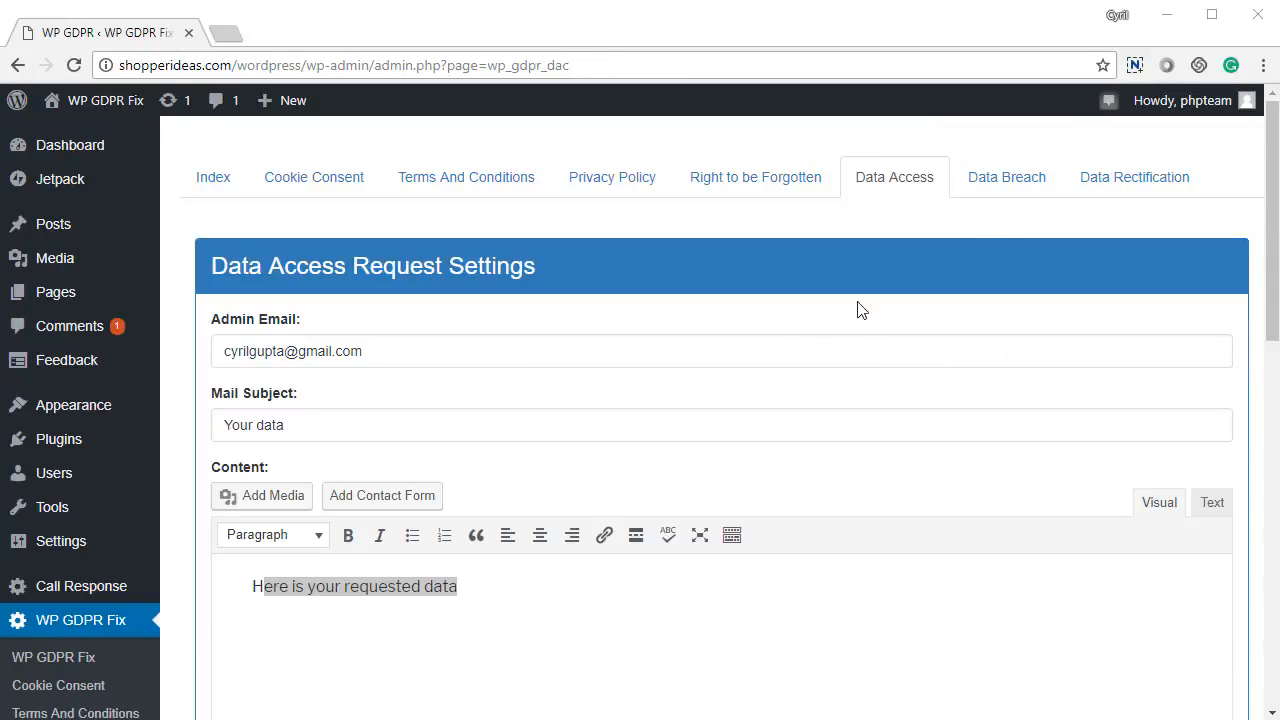
# Step: Review the Data Access admin email and 'Your data' mail subject and content
pyautogui.moveTo(380, 351); pyautogui.dragTo(190, 371)
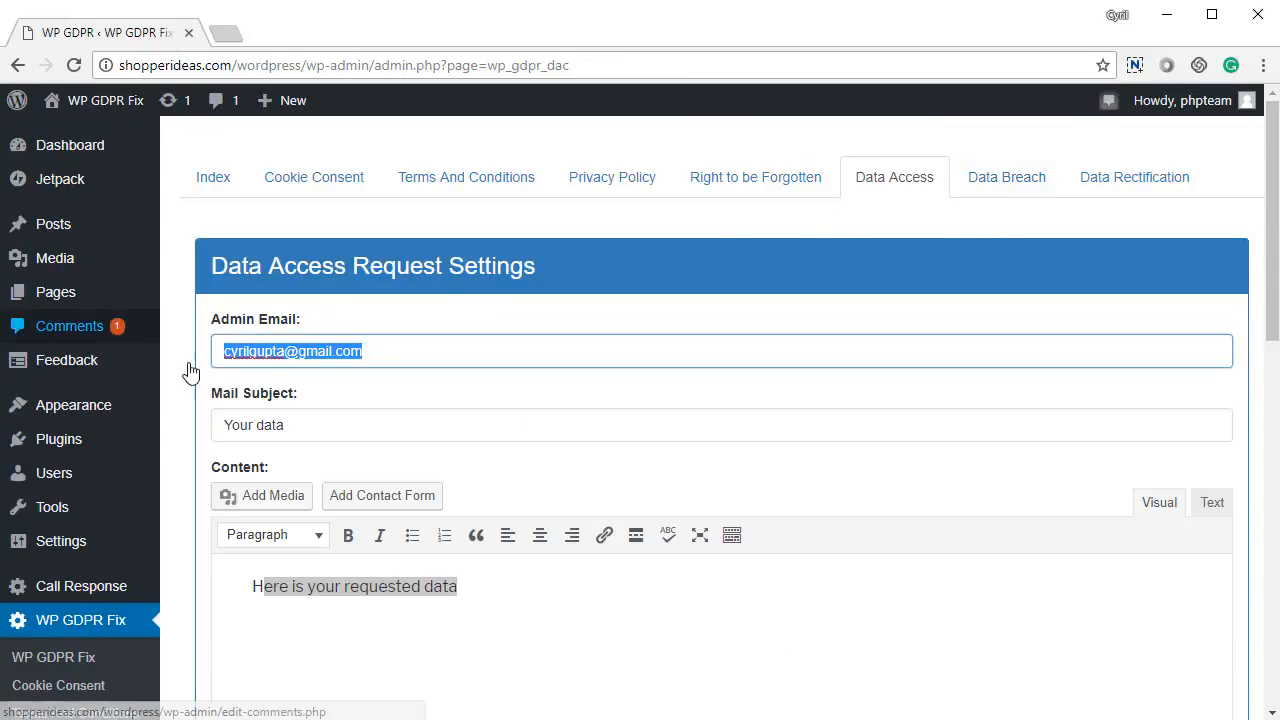
pyautogui.scroll(-1, 300, 400)
pyautogui.moveTo(306, 326); pyautogui.dragTo(193, 350)
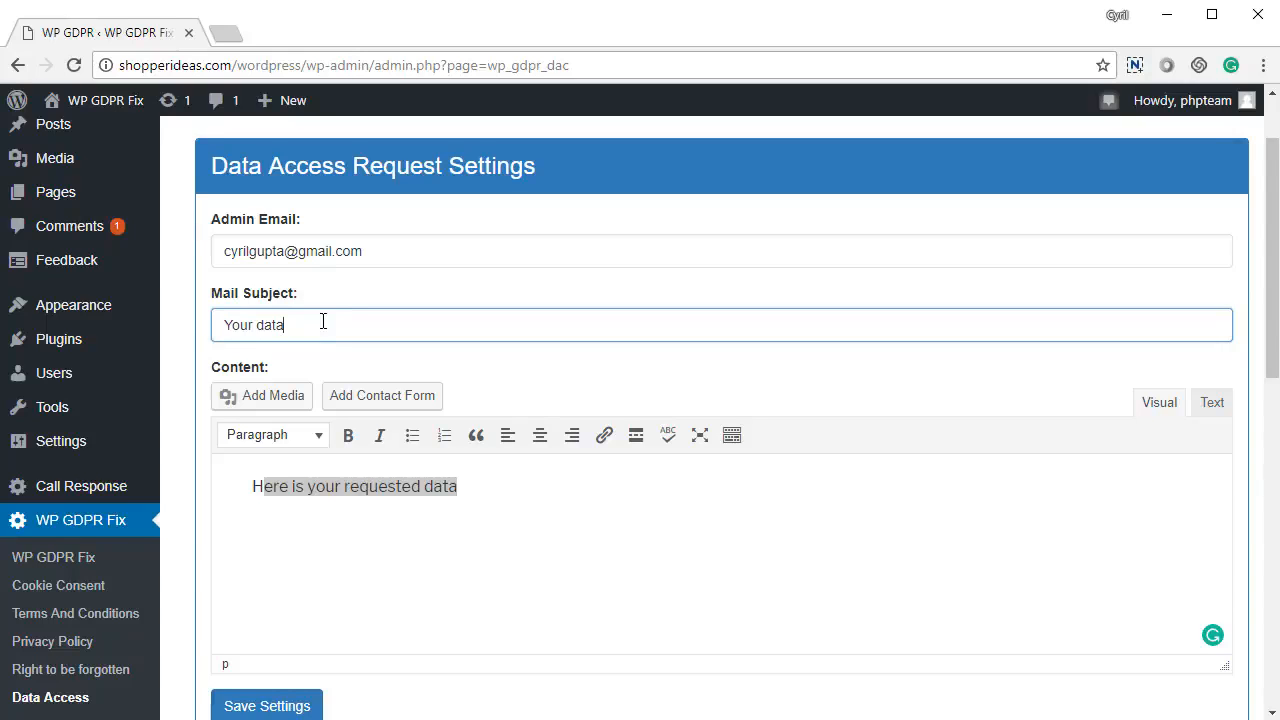
pyautogui.moveTo(323, 325); pyautogui.dragTo(172, 333)
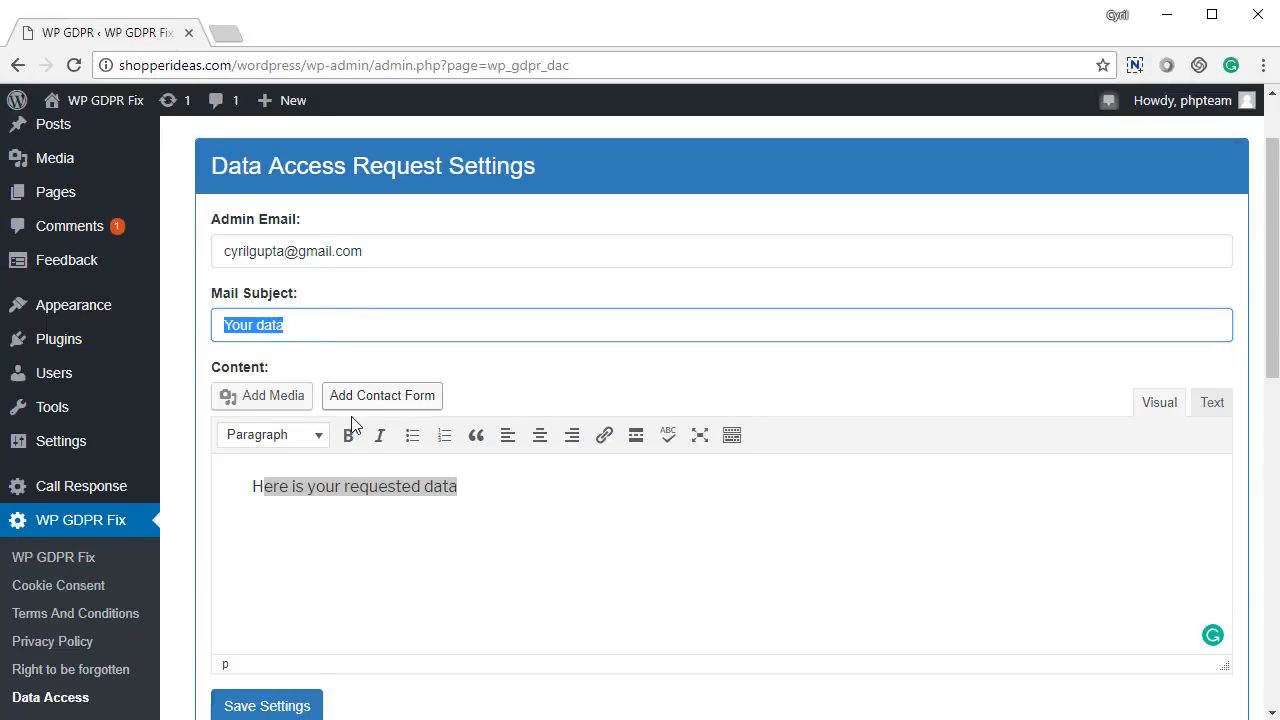
pyautogui.scroll(-4, 486, 309)
pyautogui.scroll(2, 474, 363)
pyautogui.moveTo(460, 287); pyautogui.dragTo(199, 303)
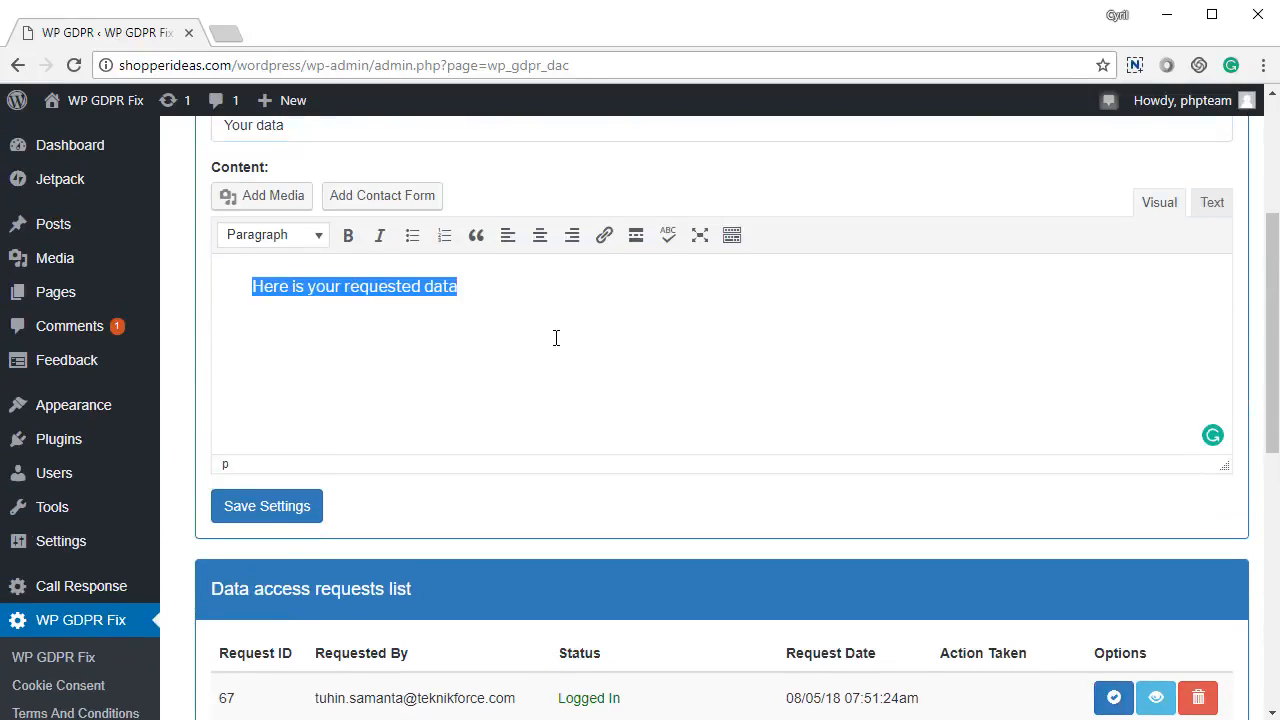
# Step: Scroll to the data access requests list and view the data collected for request 67
pyautogui.scroll(-2, 556, 338)
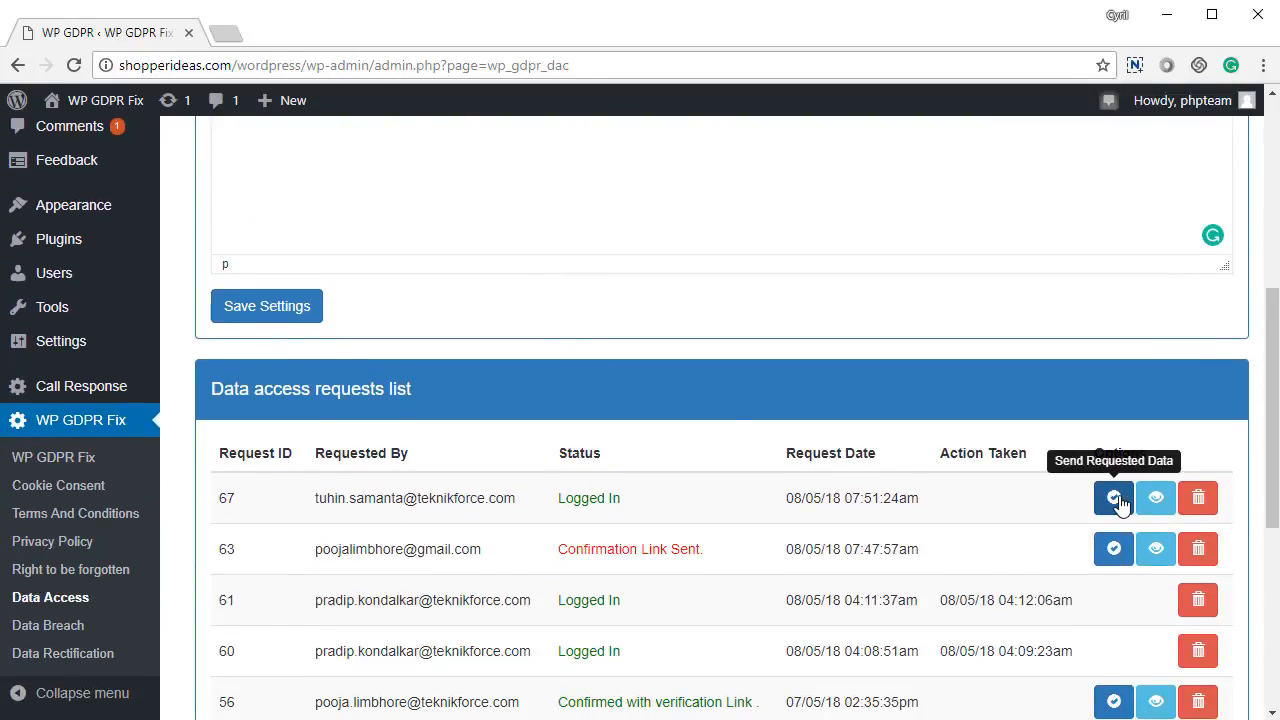
pyautogui.scroll(-3, 757, 534)
pyautogui.scroll(2, 1071, 417)
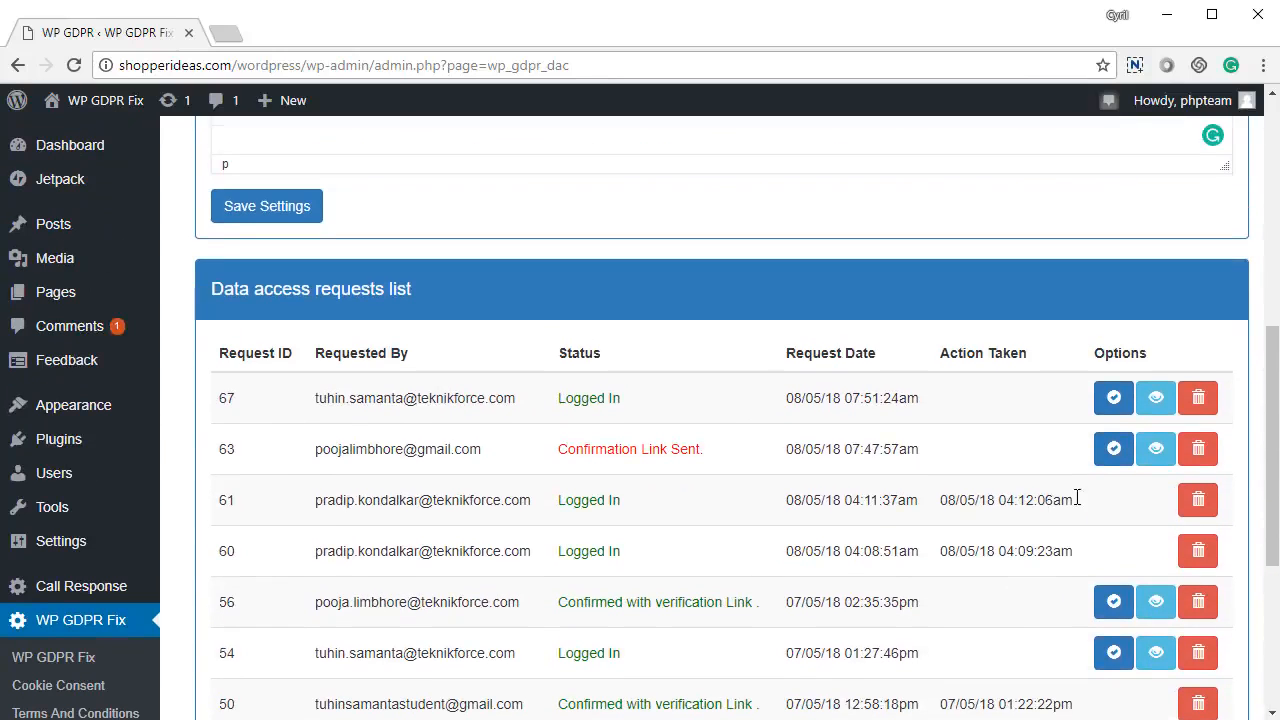
pyautogui.click(1158, 399)
# Step: Close the extra browser tab showing the user's stored data
pyautogui.scroll(-3, 894, 500)
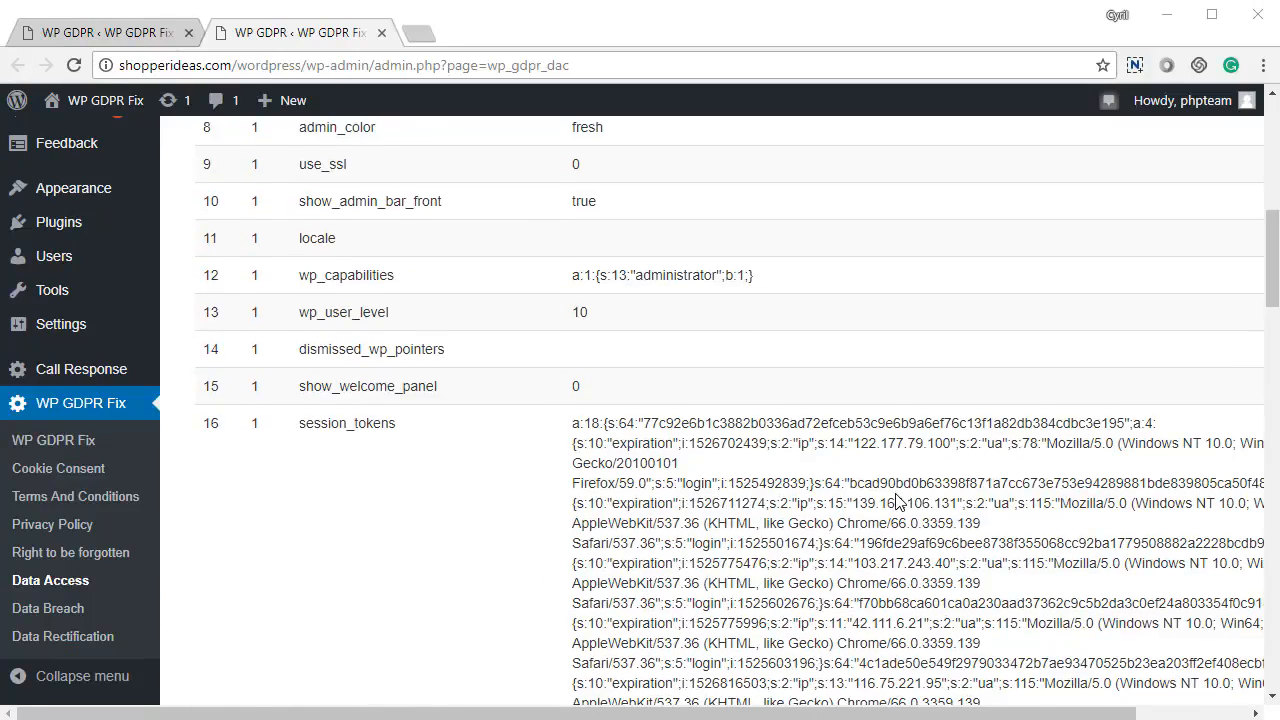
pyautogui.scroll(-18, 896, 500)
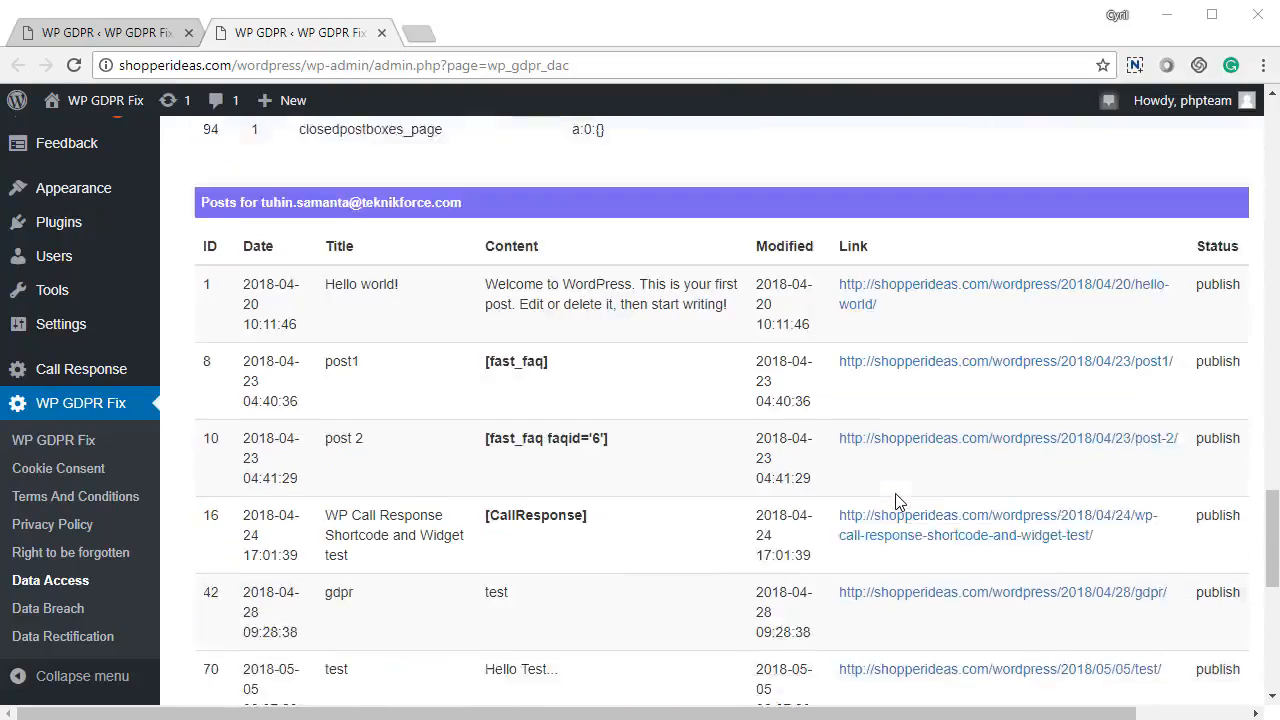
pyautogui.scroll(-5, 896, 500)
pyautogui.scroll(12, 896, 500)
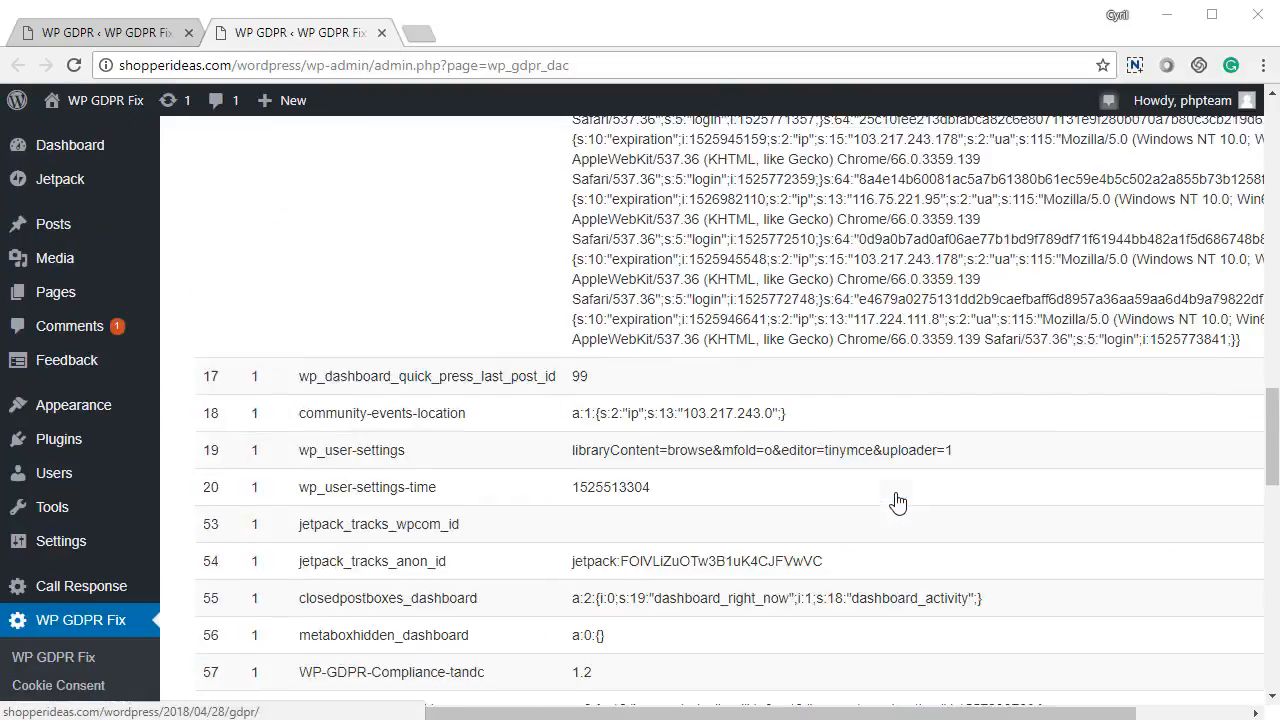
pyautogui.scroll(13, 897, 502)
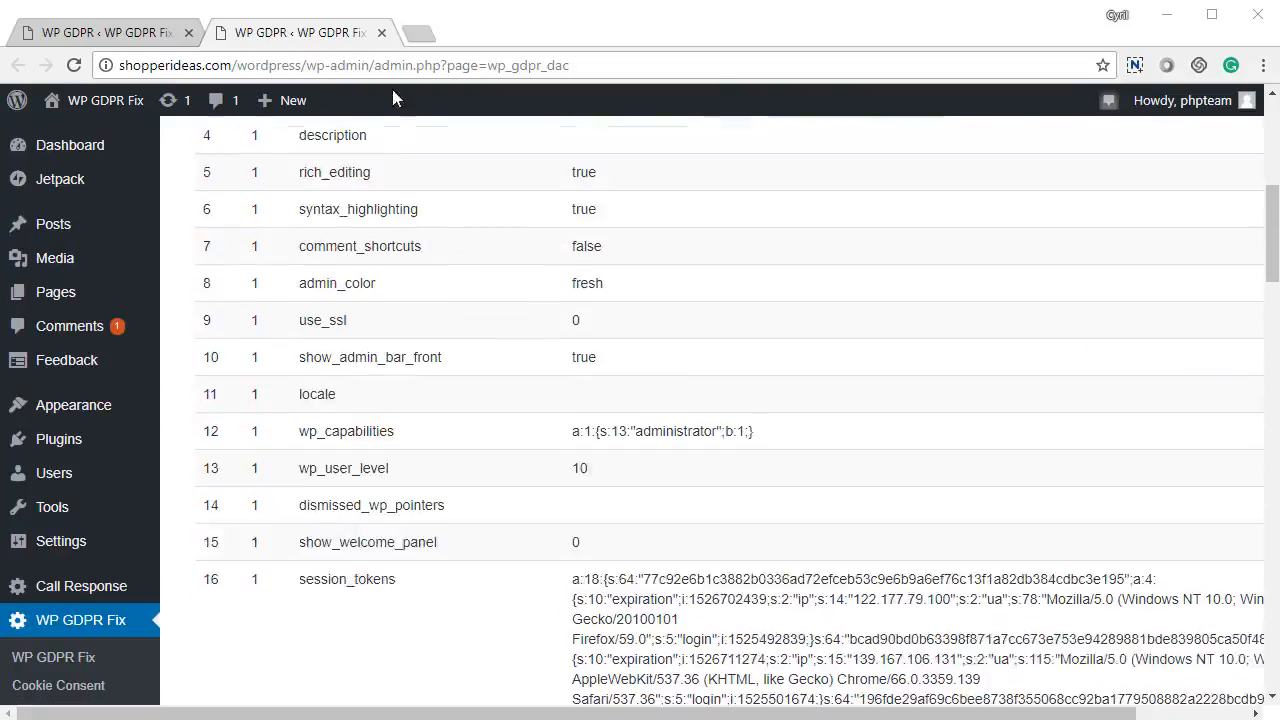
pyautogui.click(381, 32)
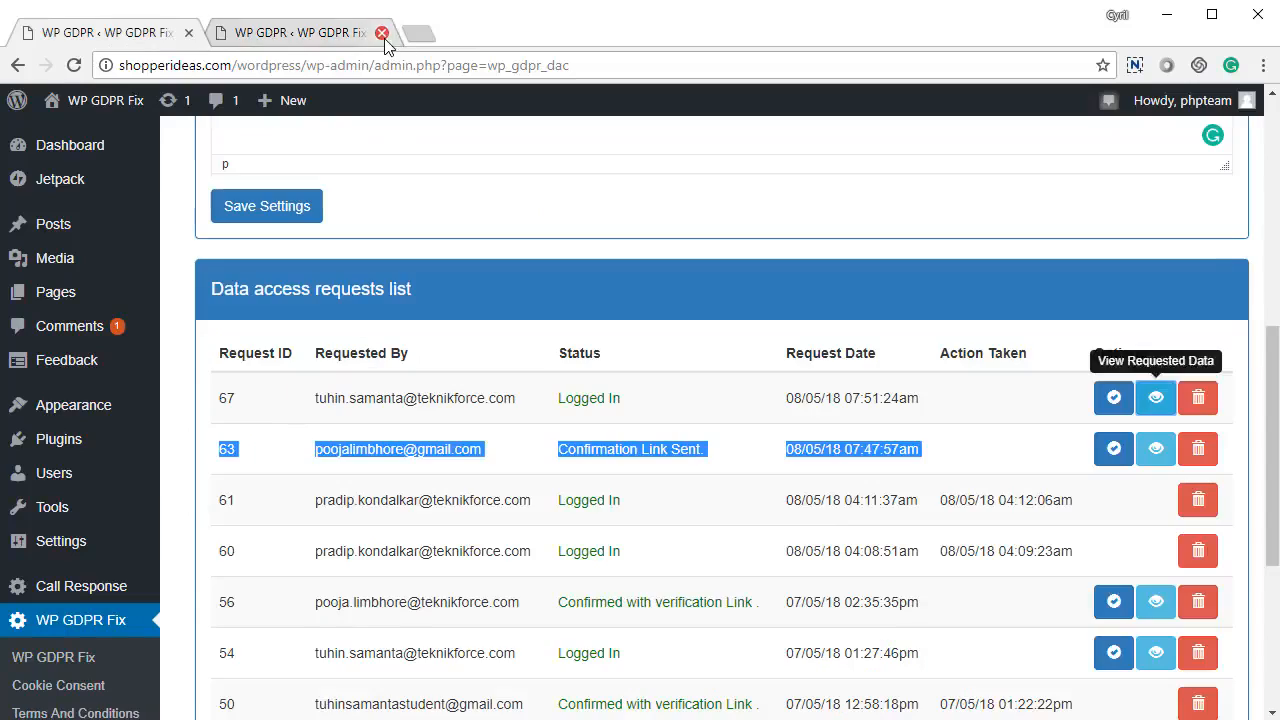
pyautogui.click(911, 568)
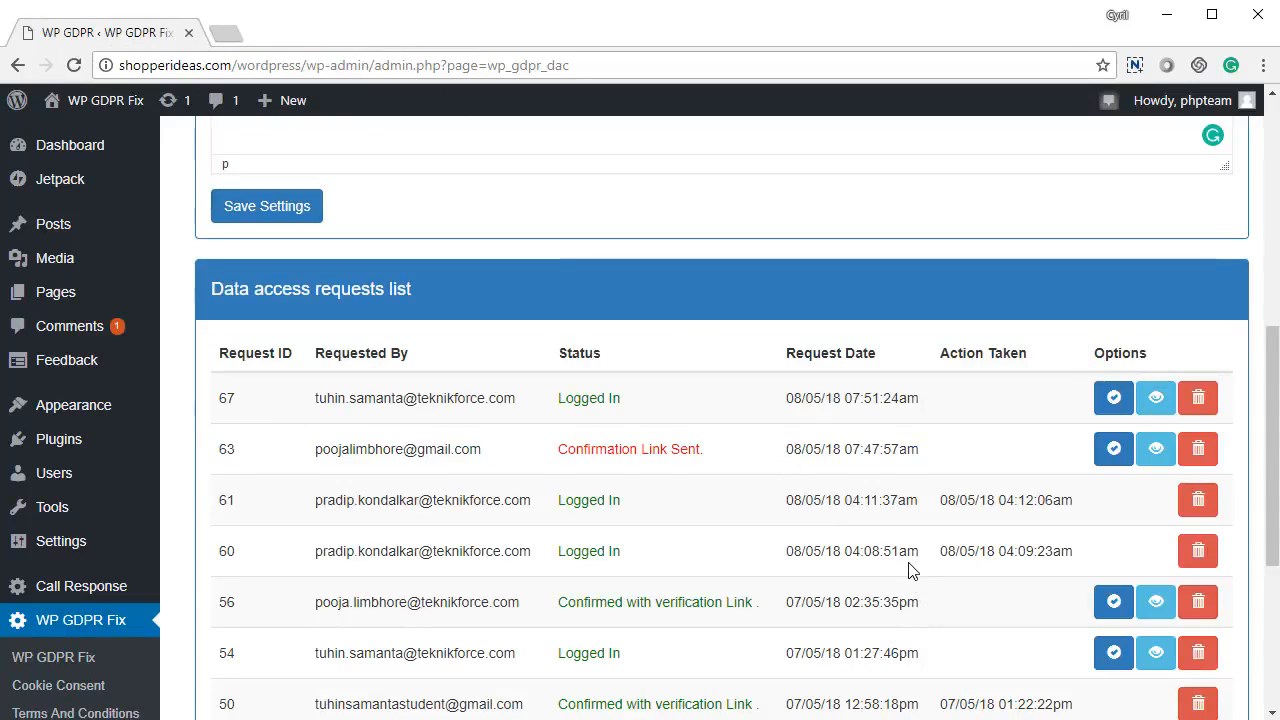
# Step: Send the requested data for request 63 and go to the Data Breach settings
pyautogui.click(1116, 450)
pyautogui.scroll(4, 896, 528)
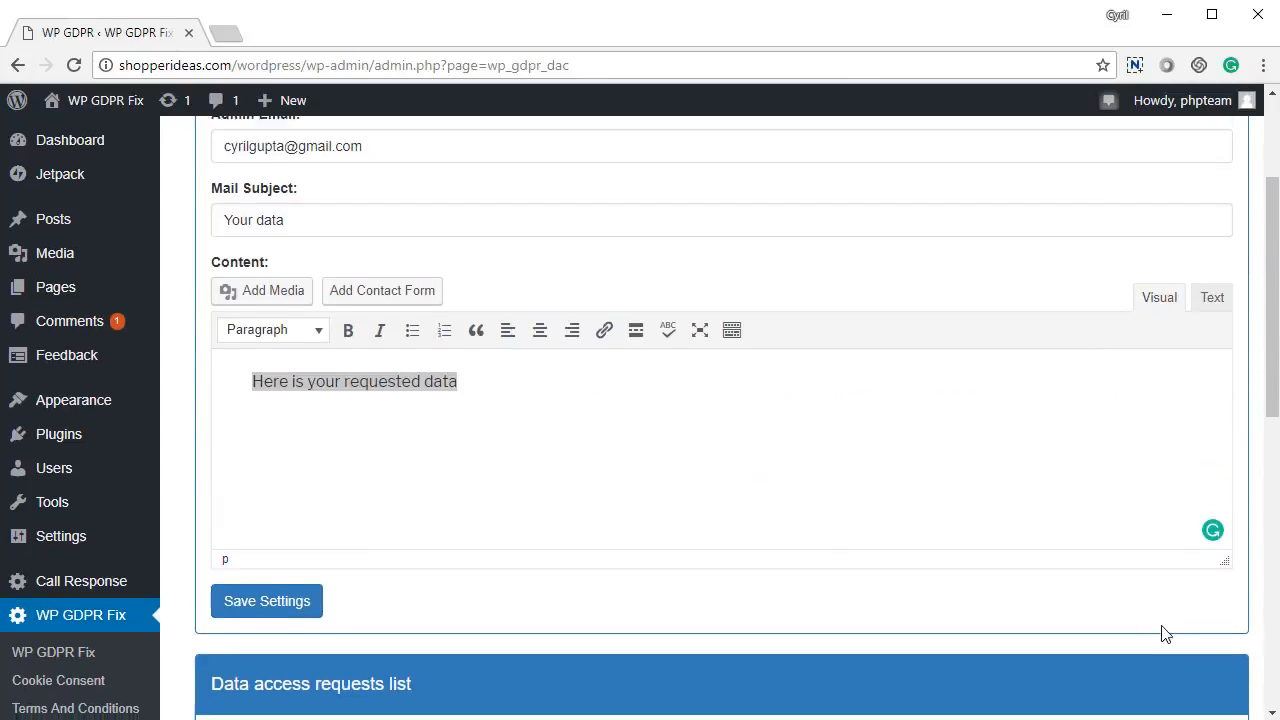
pyautogui.scroll(-4, 1163, 633)
pyautogui.scroll(4, 1171, 463)
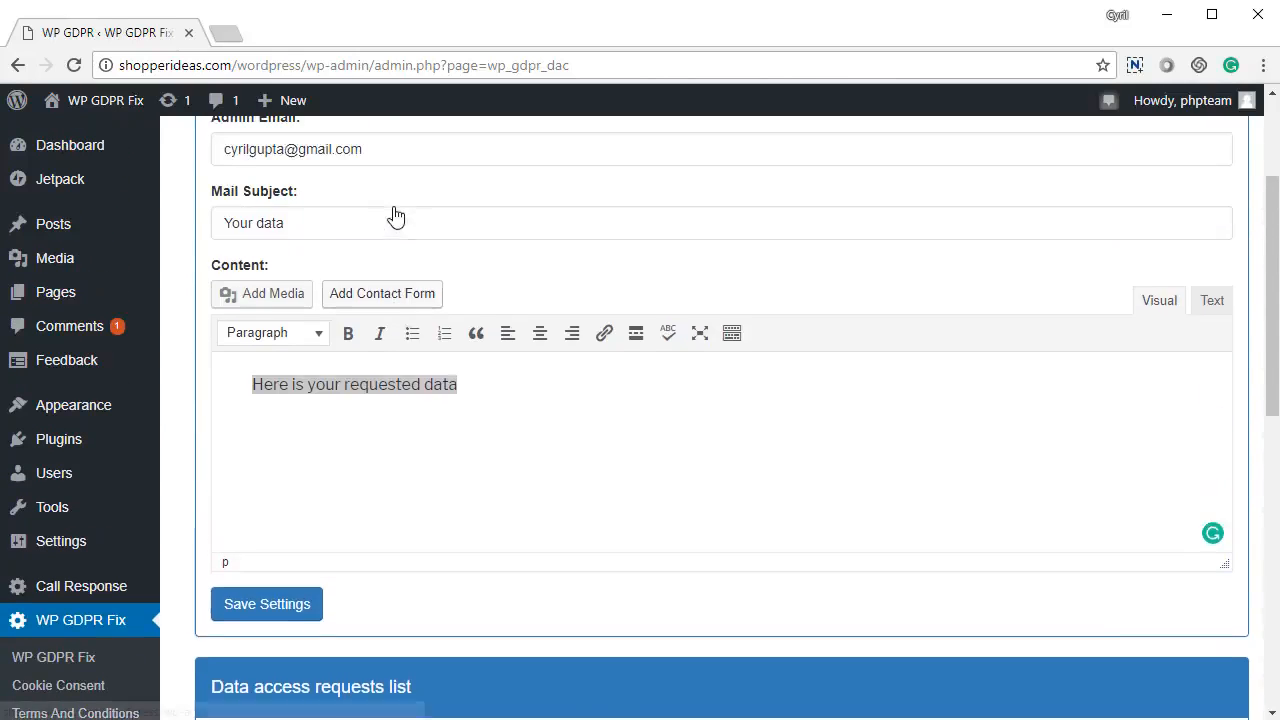
pyautogui.scroll(1, 395, 216)
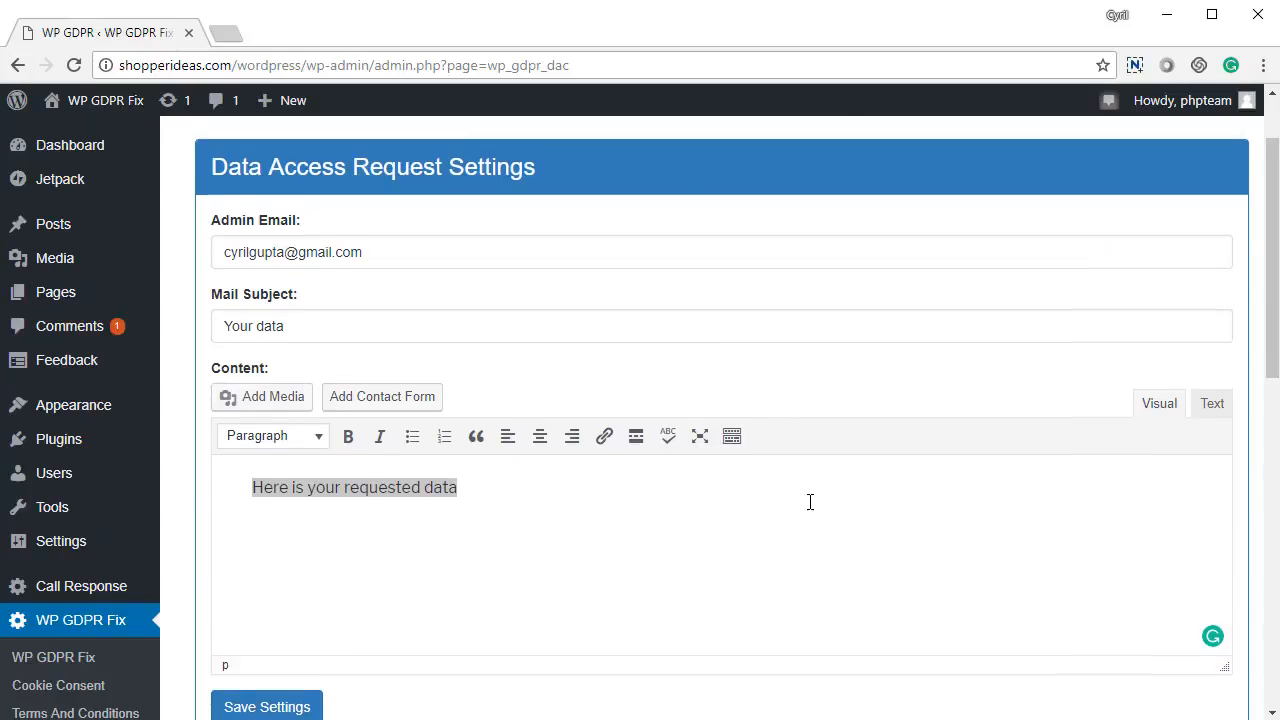
pyautogui.scroll(1, 810, 502)
pyautogui.click(1005, 180)
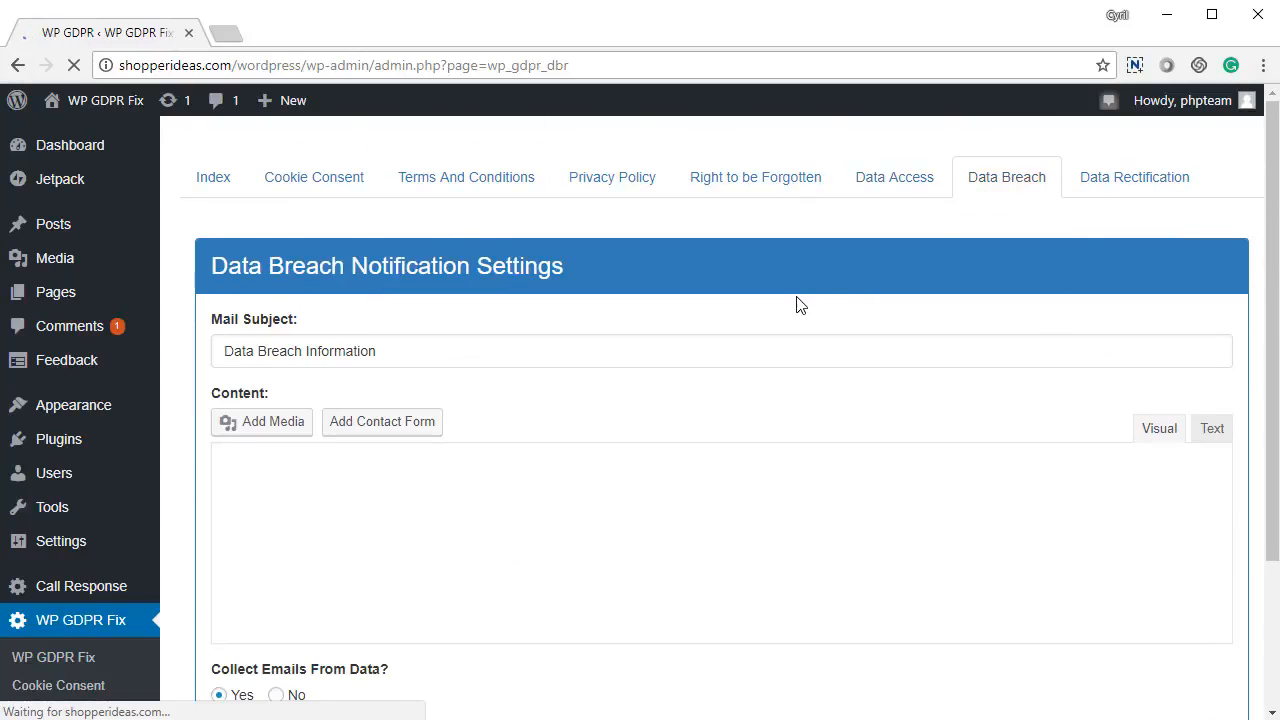
# Step: Save the 'Data Breach Information' notice 'There was a data breach in our site.' and list recipient emails
pyautogui.scroll(-2, 380, 391)
pyautogui.scroll(1, 380, 391)
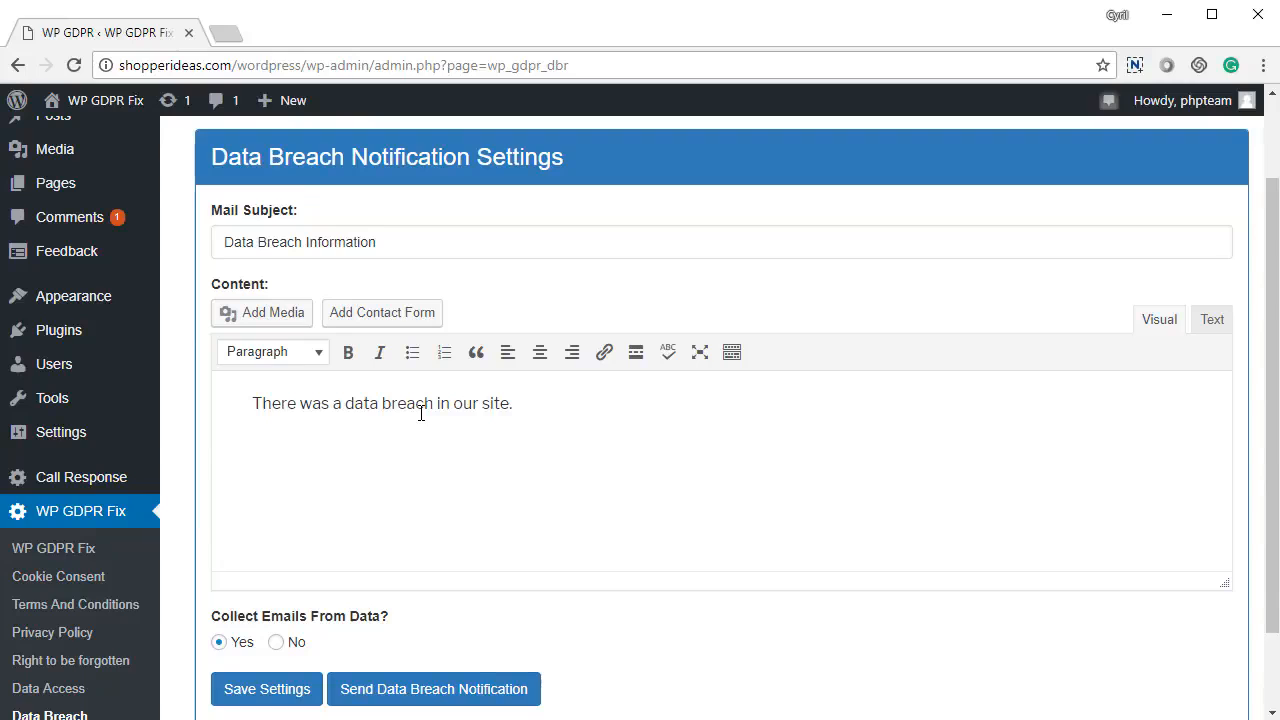
pyautogui.moveTo(397, 248); pyautogui.dragTo(16, 256)
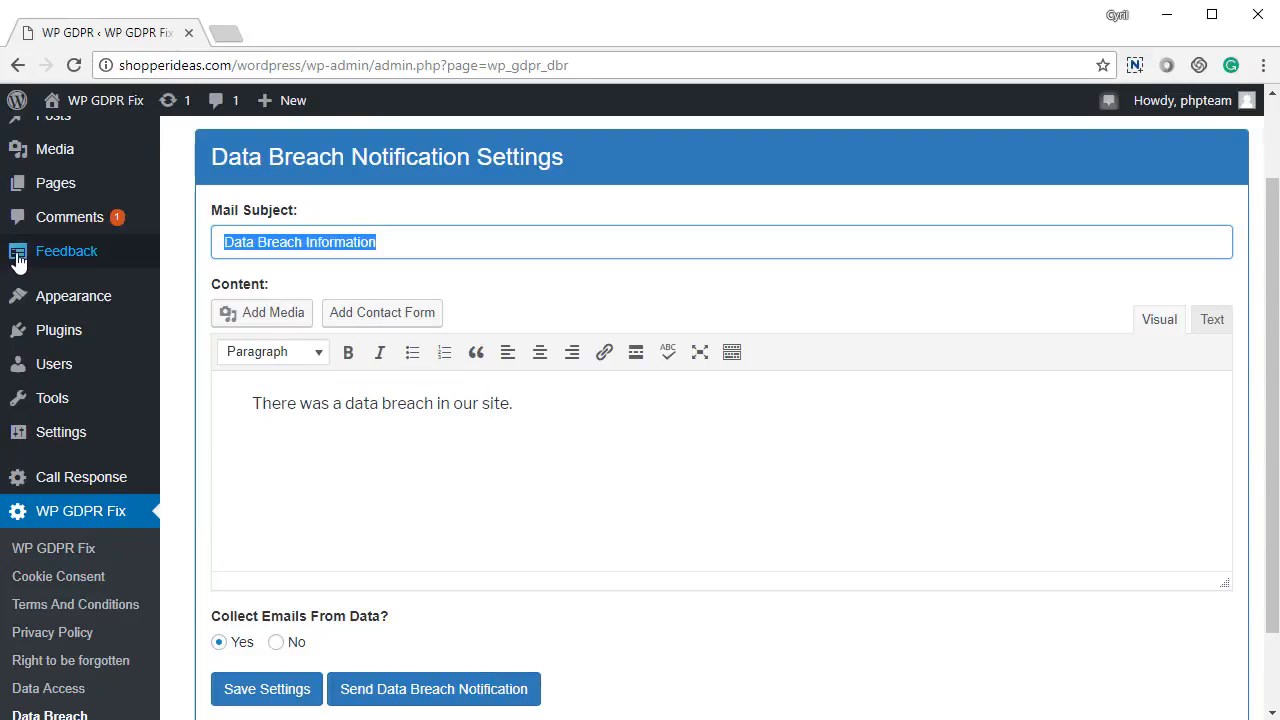
pyautogui.moveTo(477, 423); pyautogui.dragTo(194, 420)
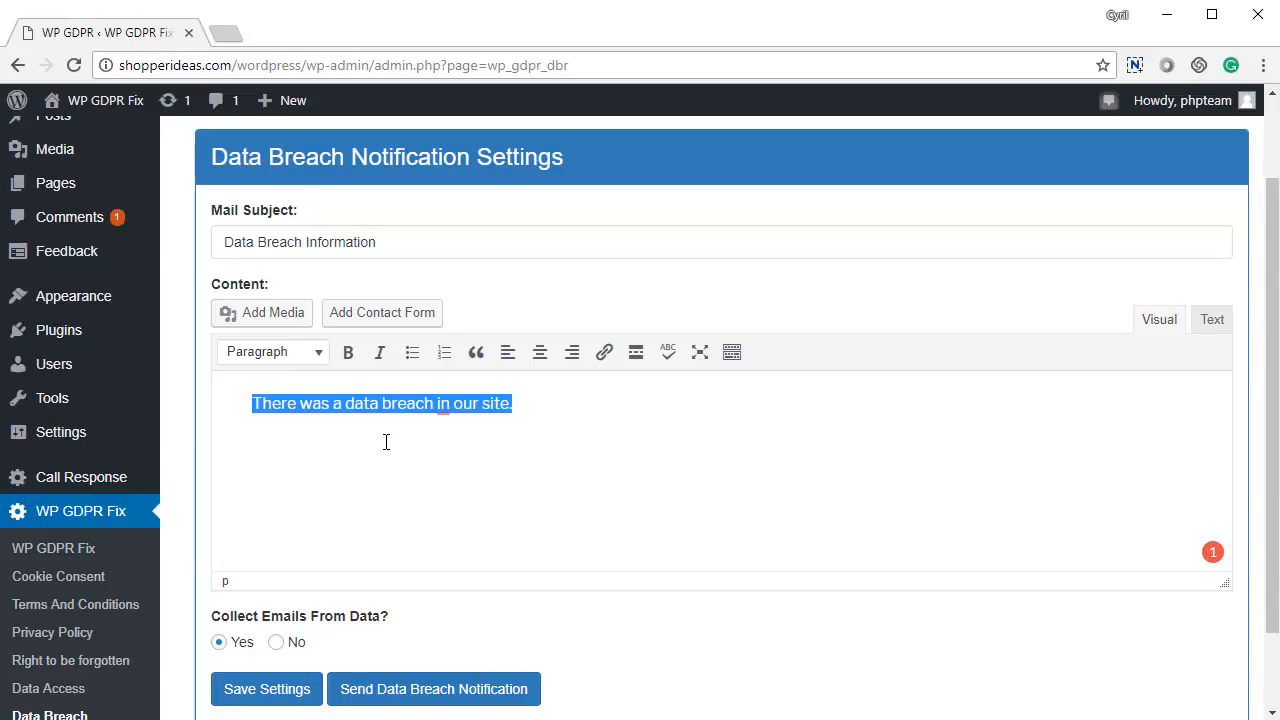
pyautogui.scroll(-1, 391, 460)
pyautogui.click(267, 589)
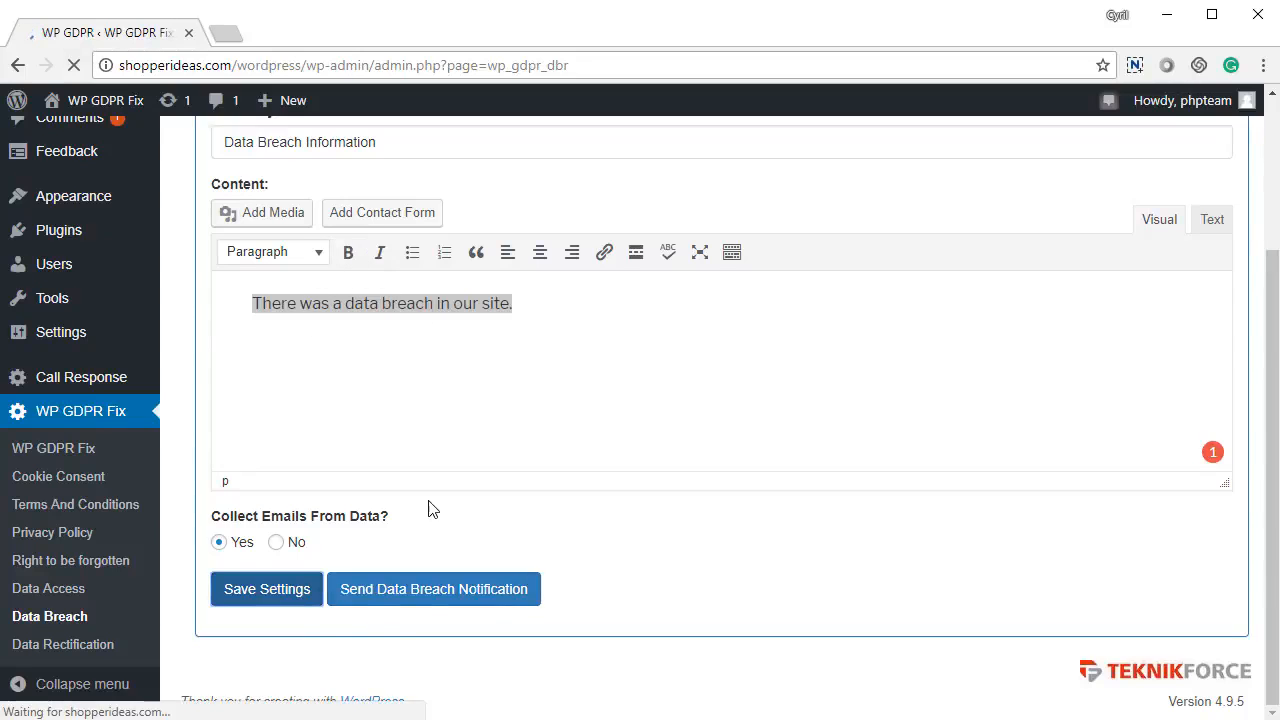
pyautogui.click(471, 590)
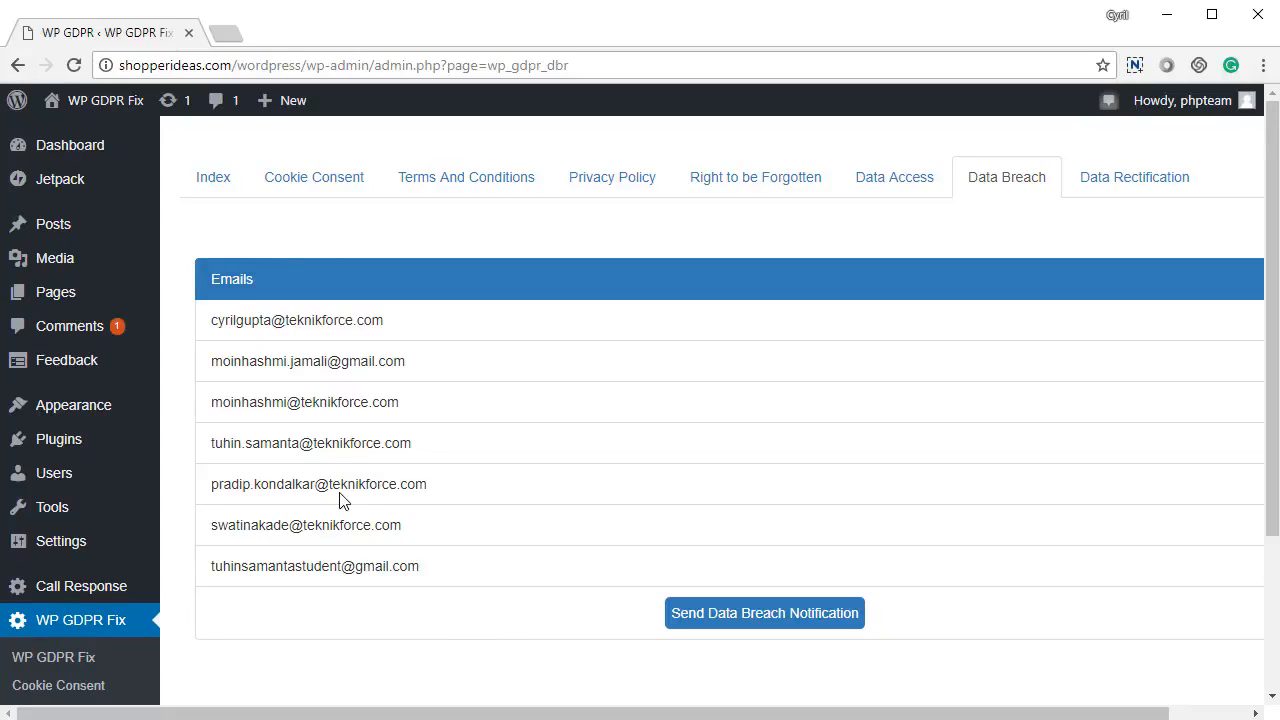
# Step: Mail the breach notification to the listed users, dismiss the Mail sent alert, then go to Data Rectification
pyautogui.click(822, 622)
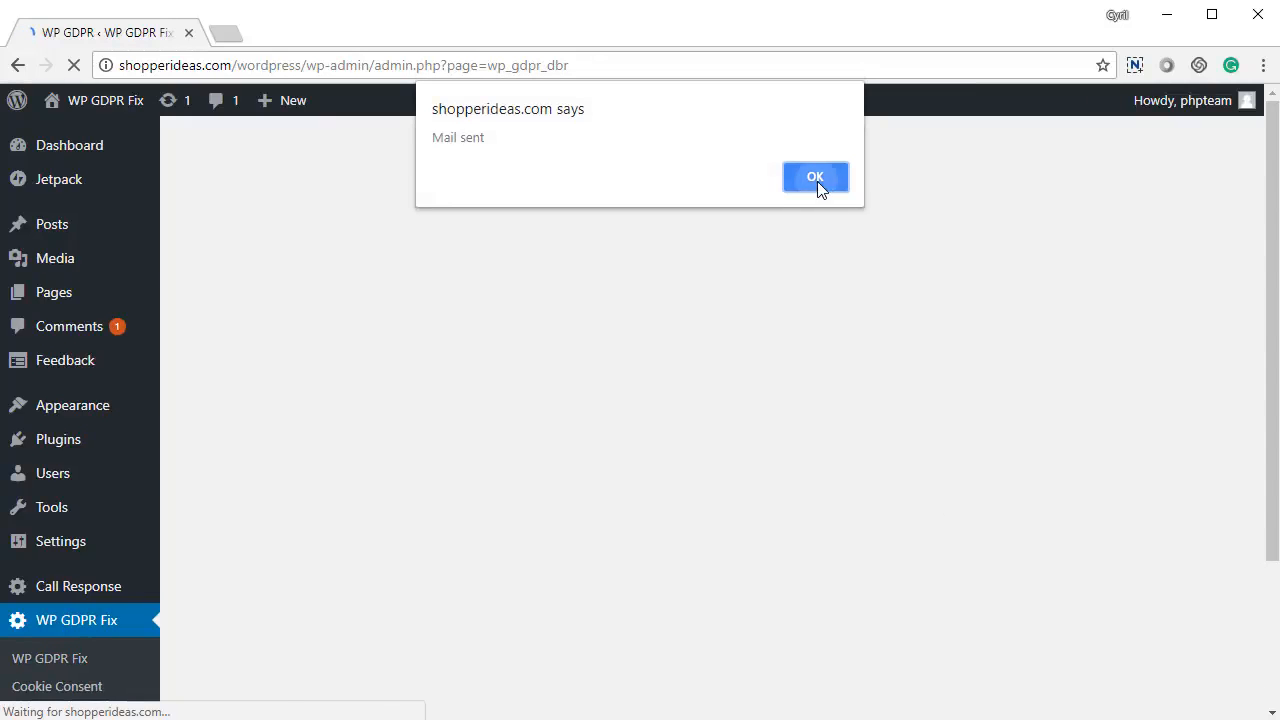
pyautogui.click(815, 177)
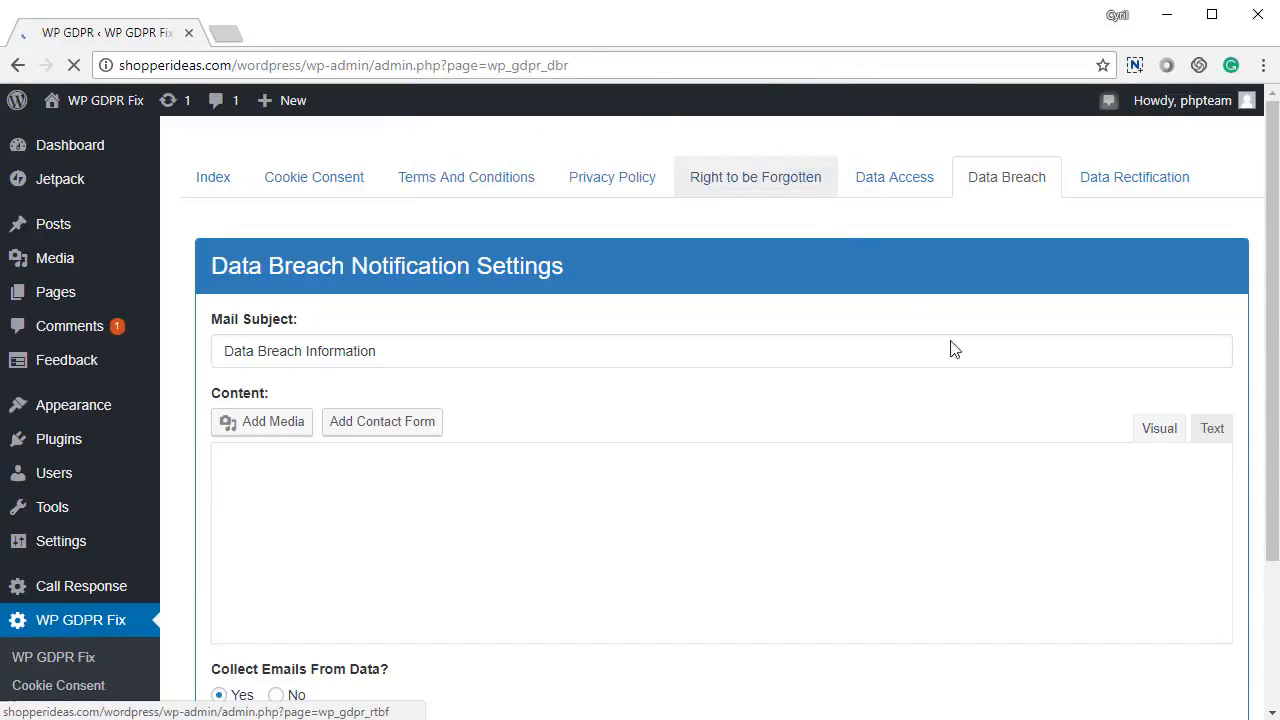
pyautogui.click(1135, 190)
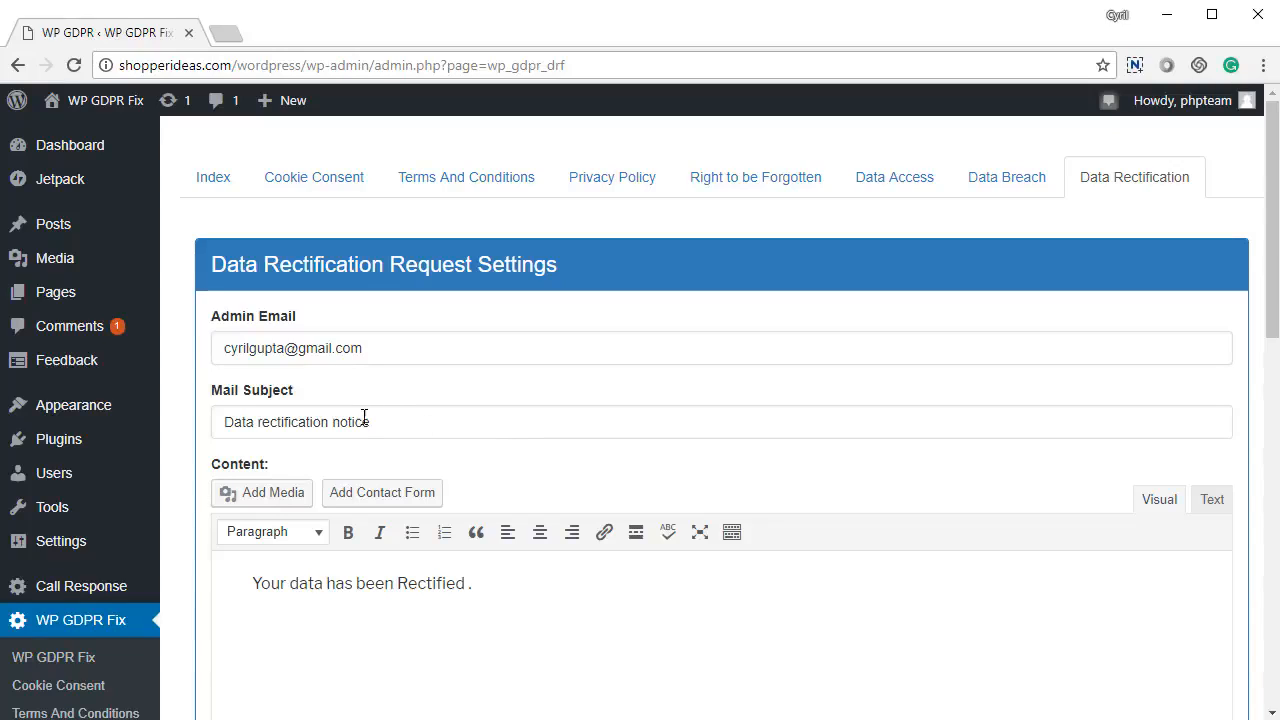
# Step: Review the rectification admin email, subject 'Data rectification notice' and message 'Your data has been Rectified.'
pyautogui.moveTo(372, 350); pyautogui.dragTo(197, 345)
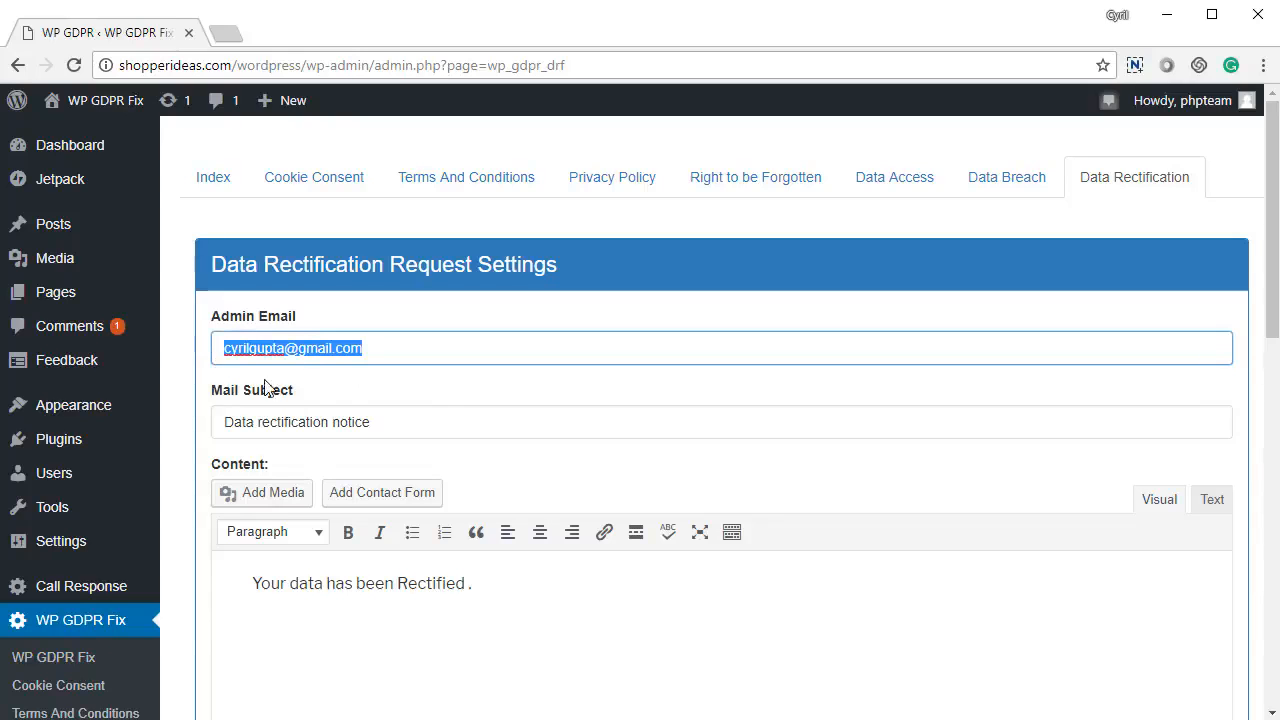
pyautogui.moveTo(402, 429); pyautogui.dragTo(219, 411)
pyautogui.scroll(-3, 361, 559)
pyautogui.click(518, 331)
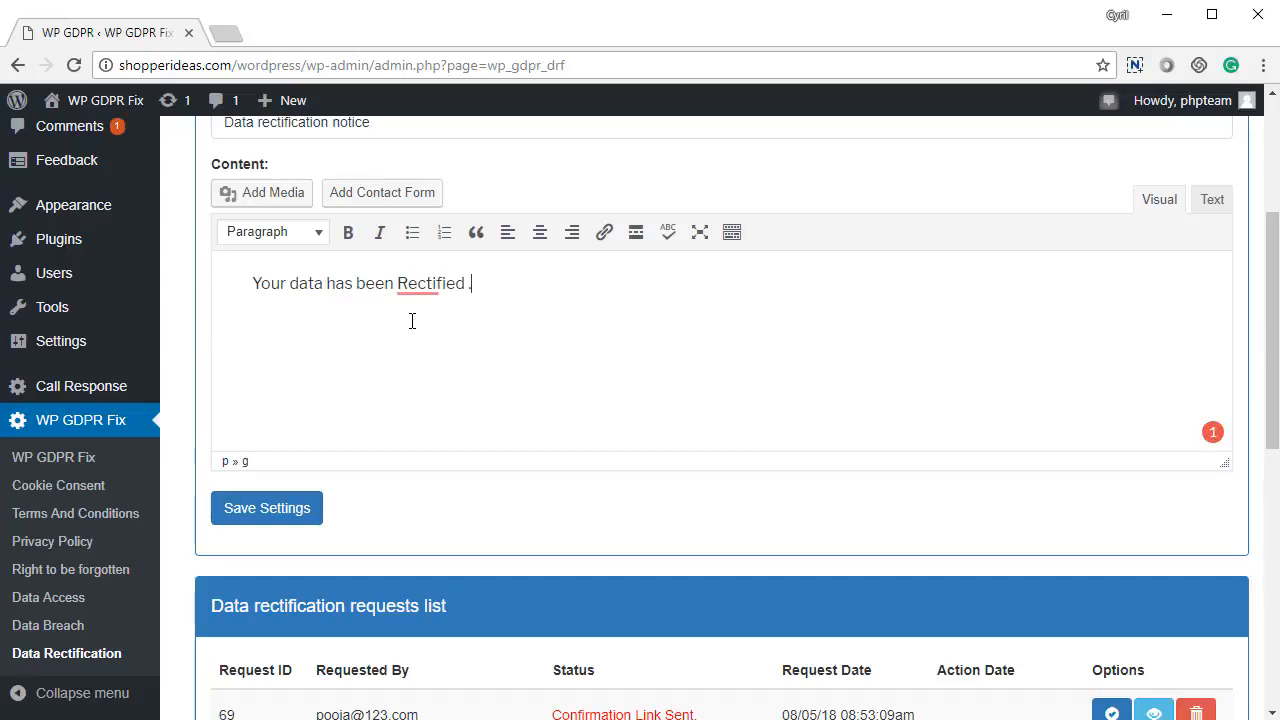
pyautogui.moveTo(298, 284); pyautogui.dragTo(485, 292)
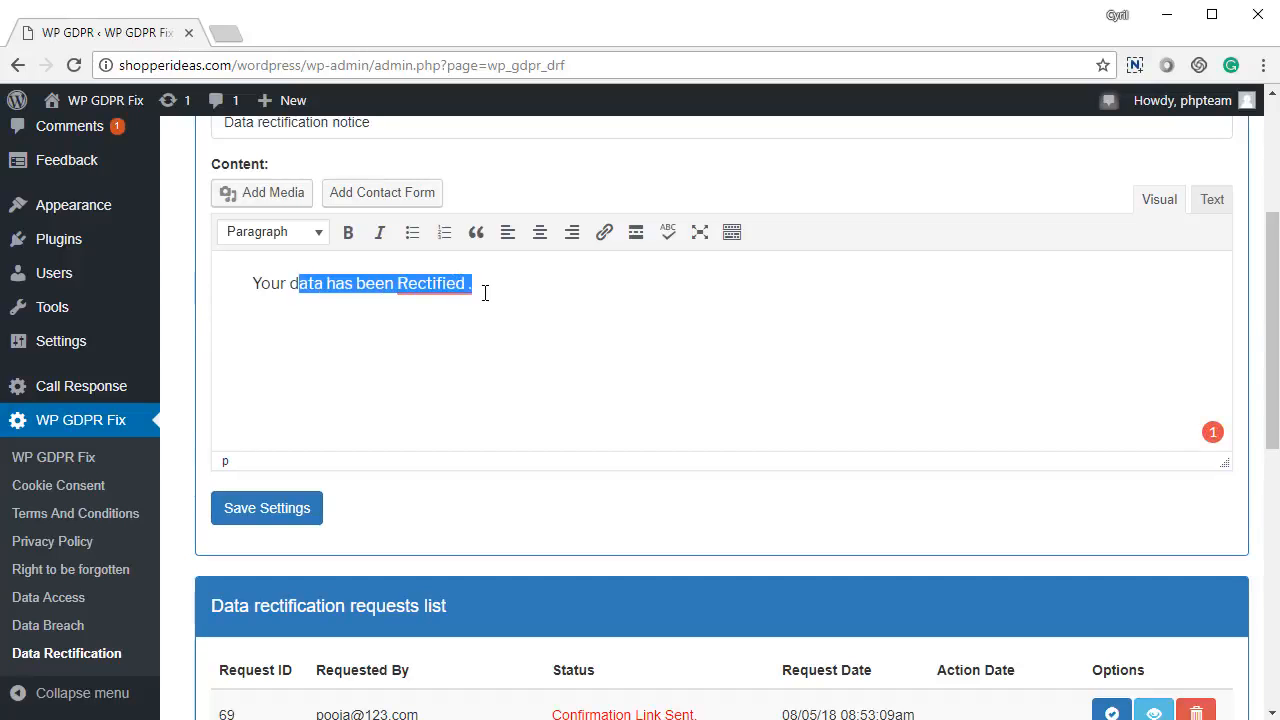
pyautogui.scroll(-5, 482, 400)
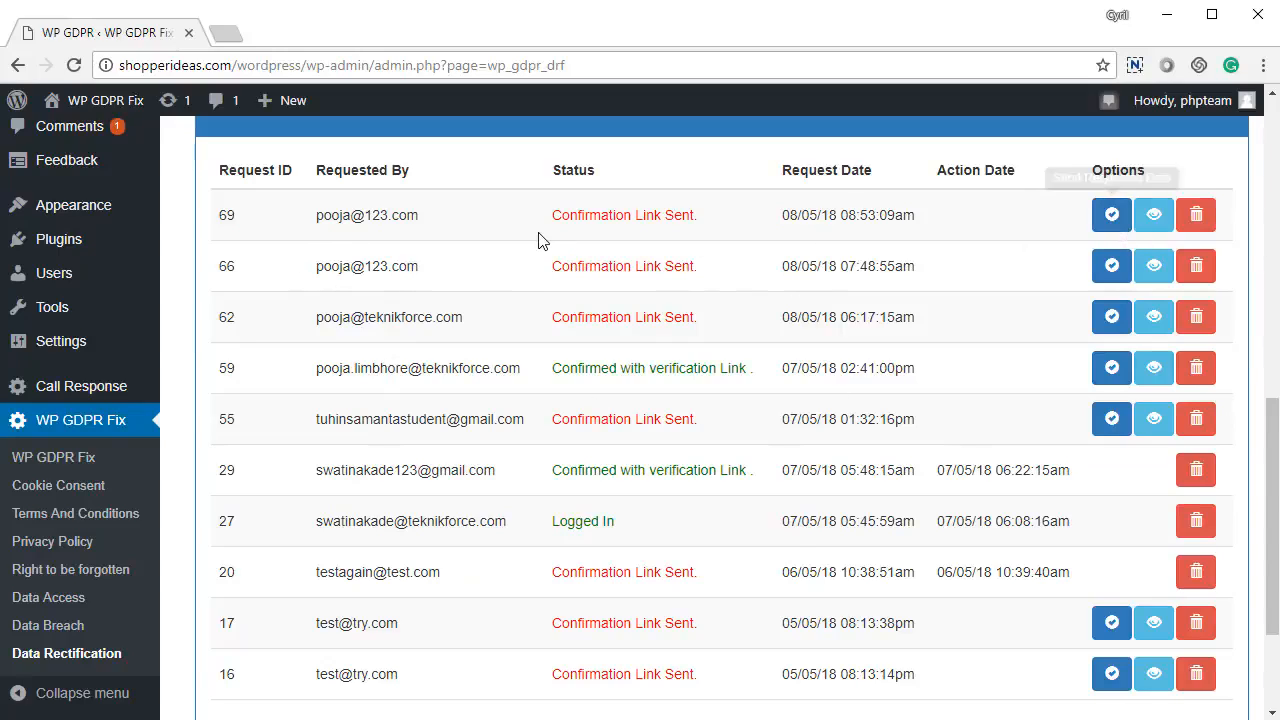
# Step: Open request 69's submitted data to compare its current and rectified values
pyautogui.click(1153, 215)
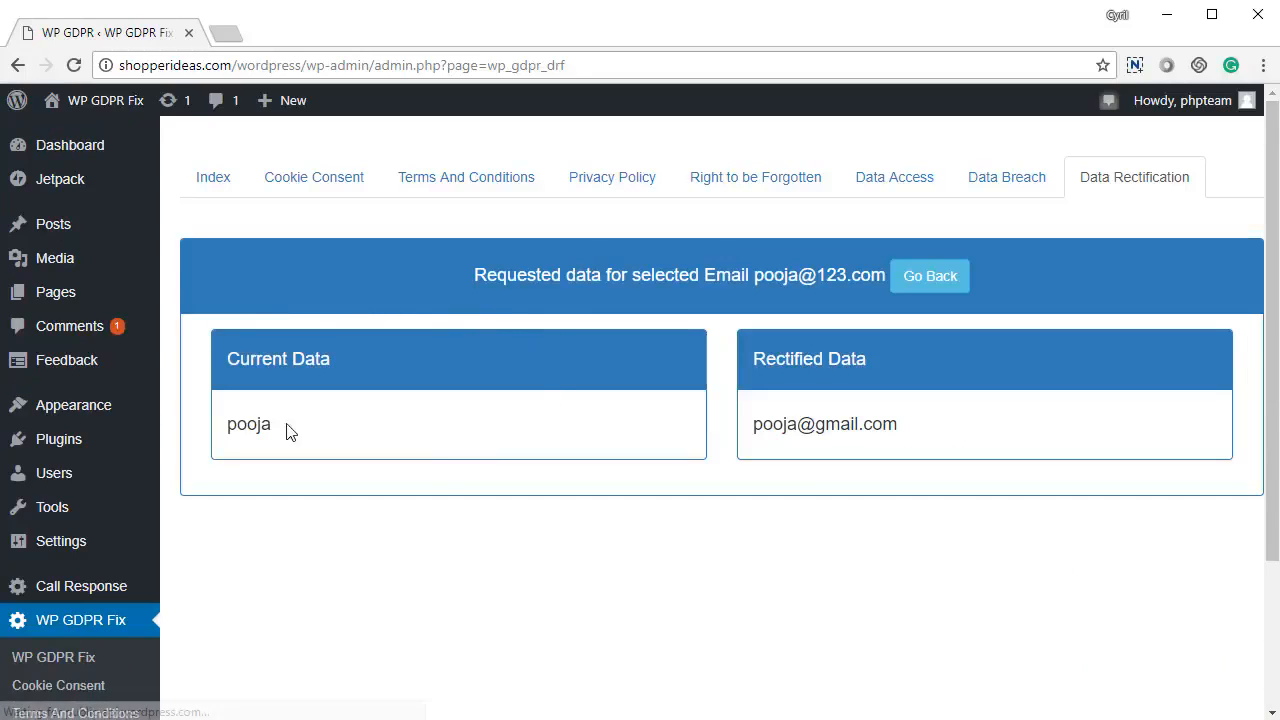
pyautogui.moveTo(237, 424); pyautogui.dragTo(437, 437)
pyautogui.click(819, 437)
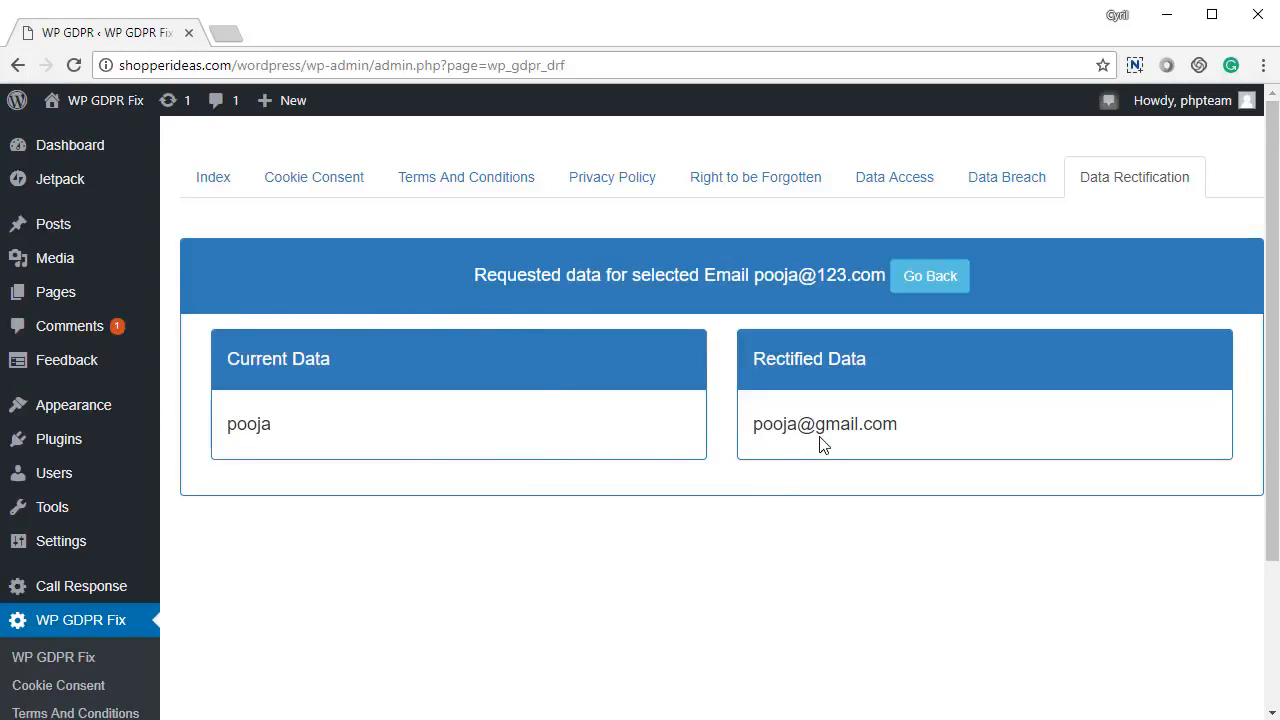
# Step: Go back from request 69's data to the Data Rectification settings and its message editor
pyautogui.rightClick(792, 497)
pyautogui.press('Escape')
pyautogui.rightClick(755, 425)
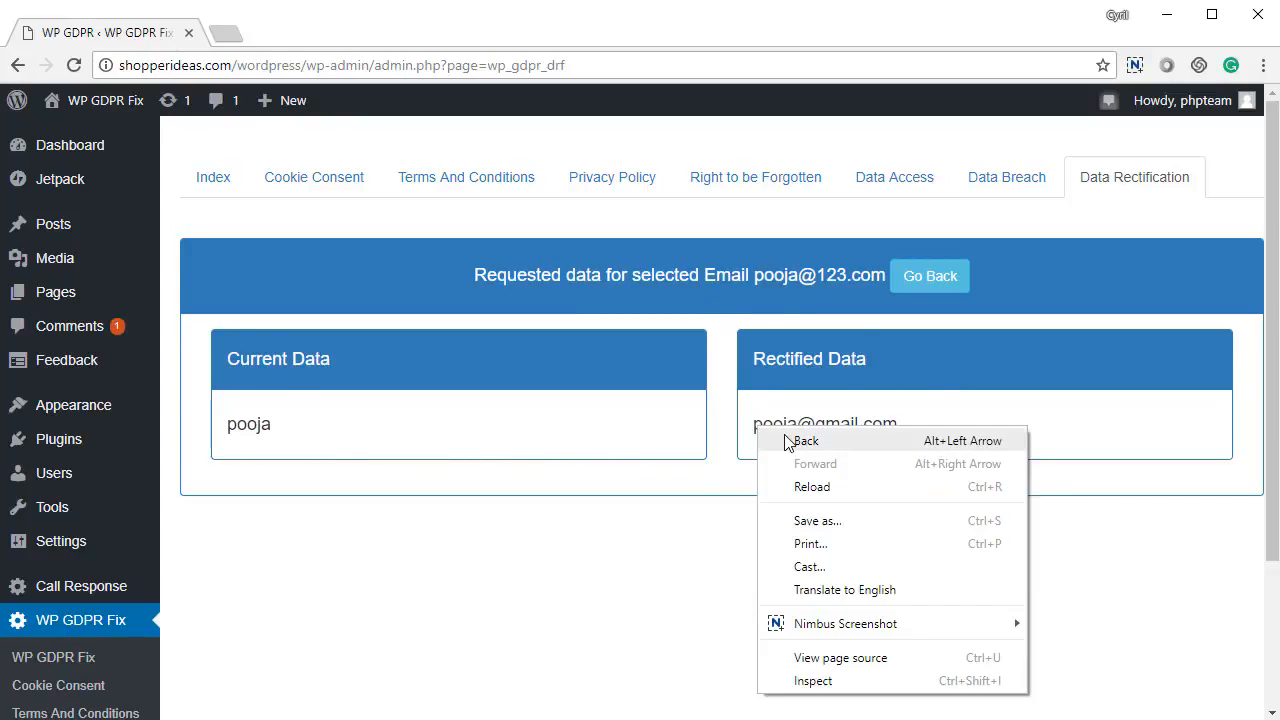
pyautogui.click(790, 440)
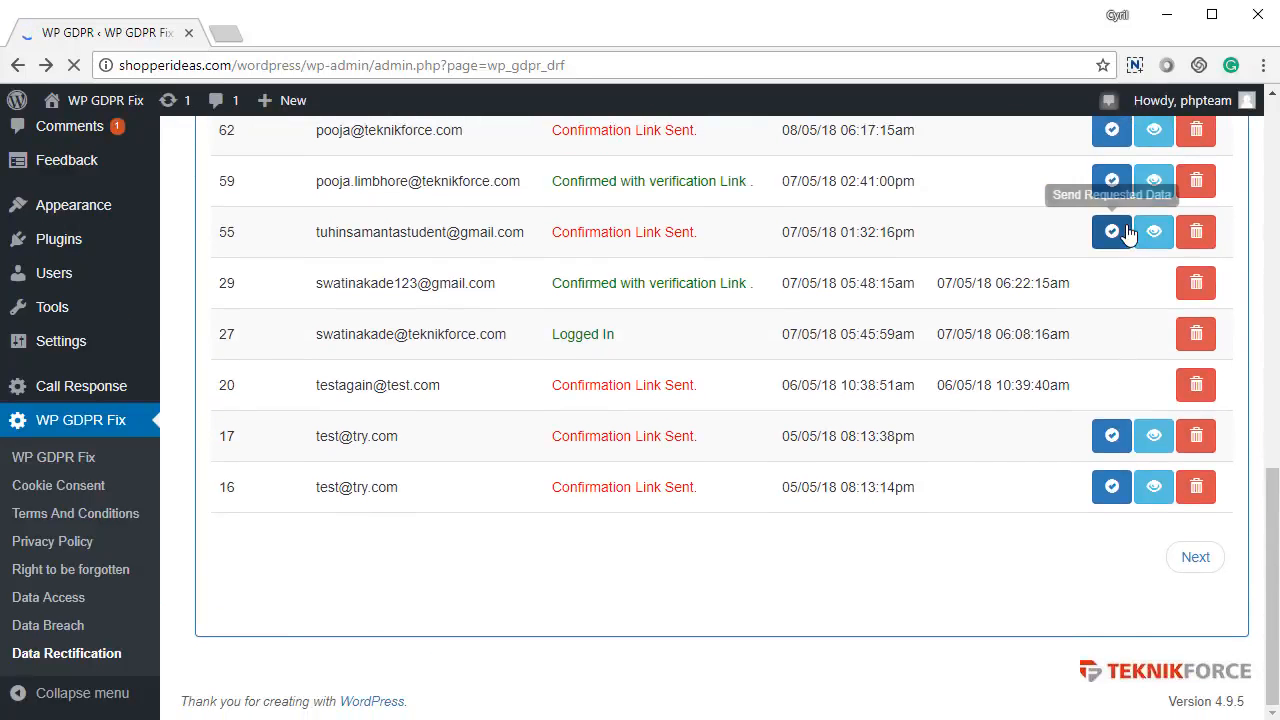
pyautogui.scroll(2, 1112, 262)
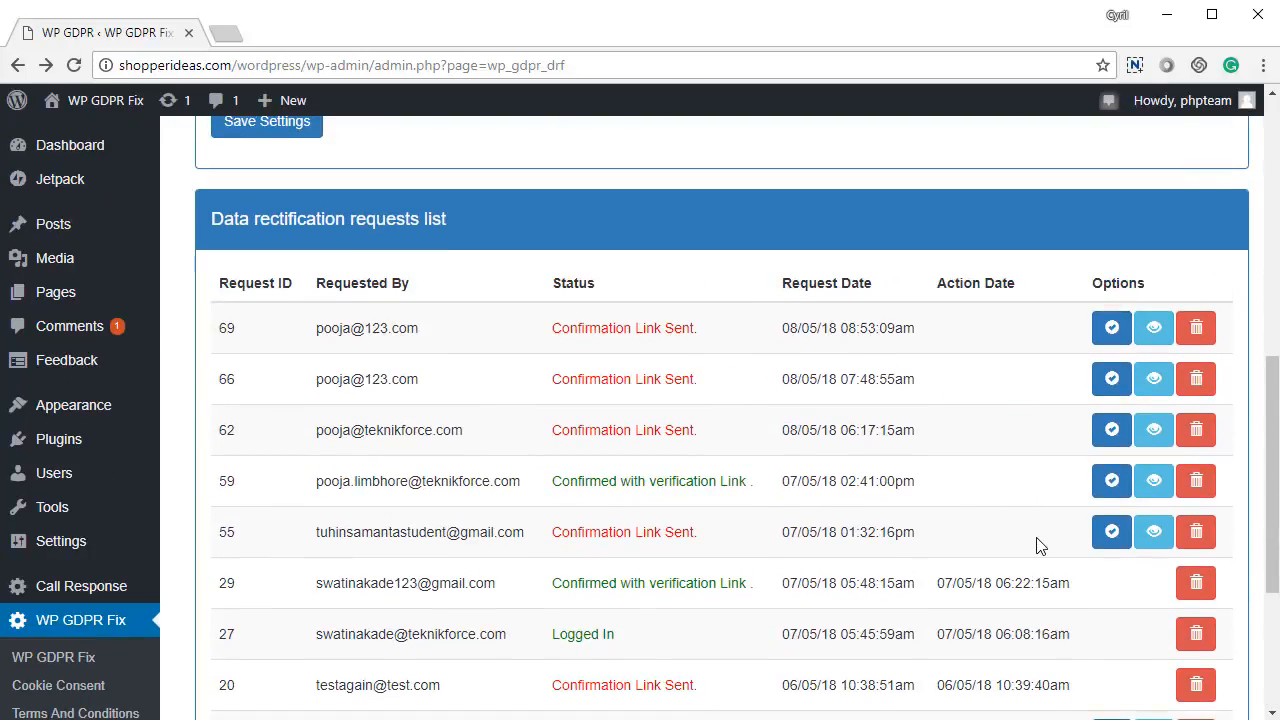
pyautogui.scroll(4, 494, 437)
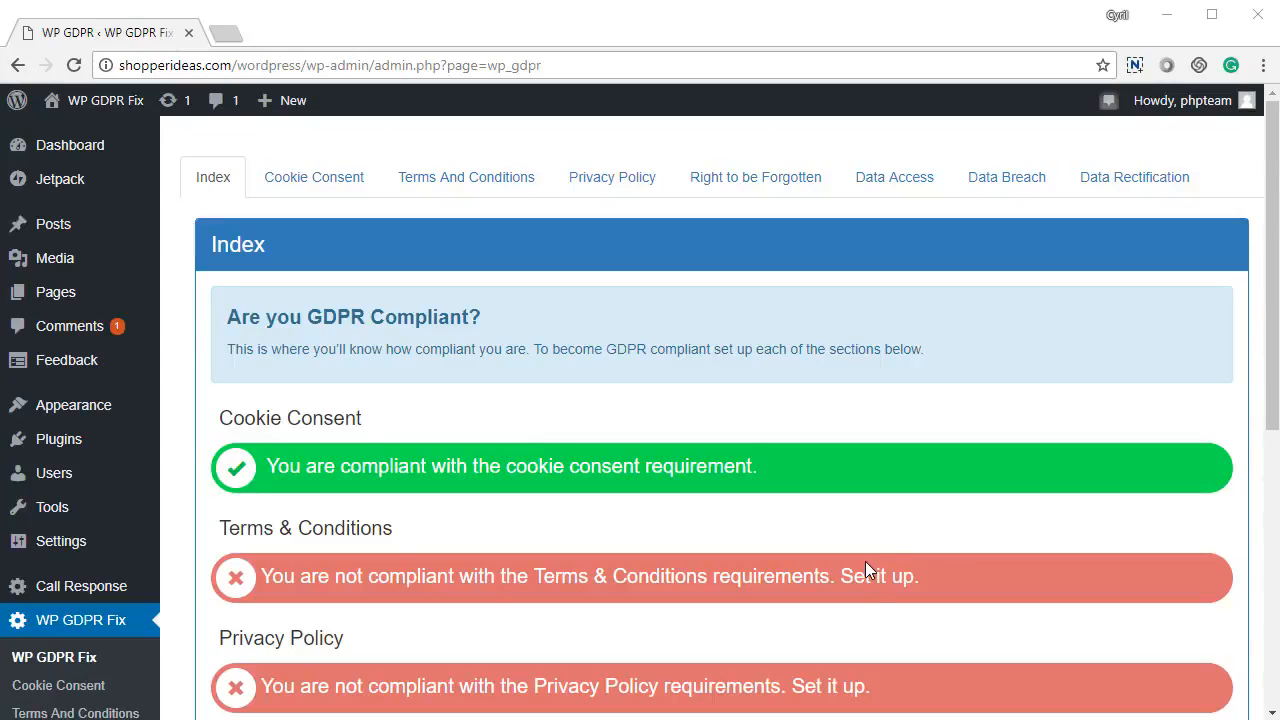
# Step: Scroll the Index compliance list: Cookie Consent compliant, Terms & Conditions and Privacy Policy not
pyautogui.scroll(-4, 865, 561)
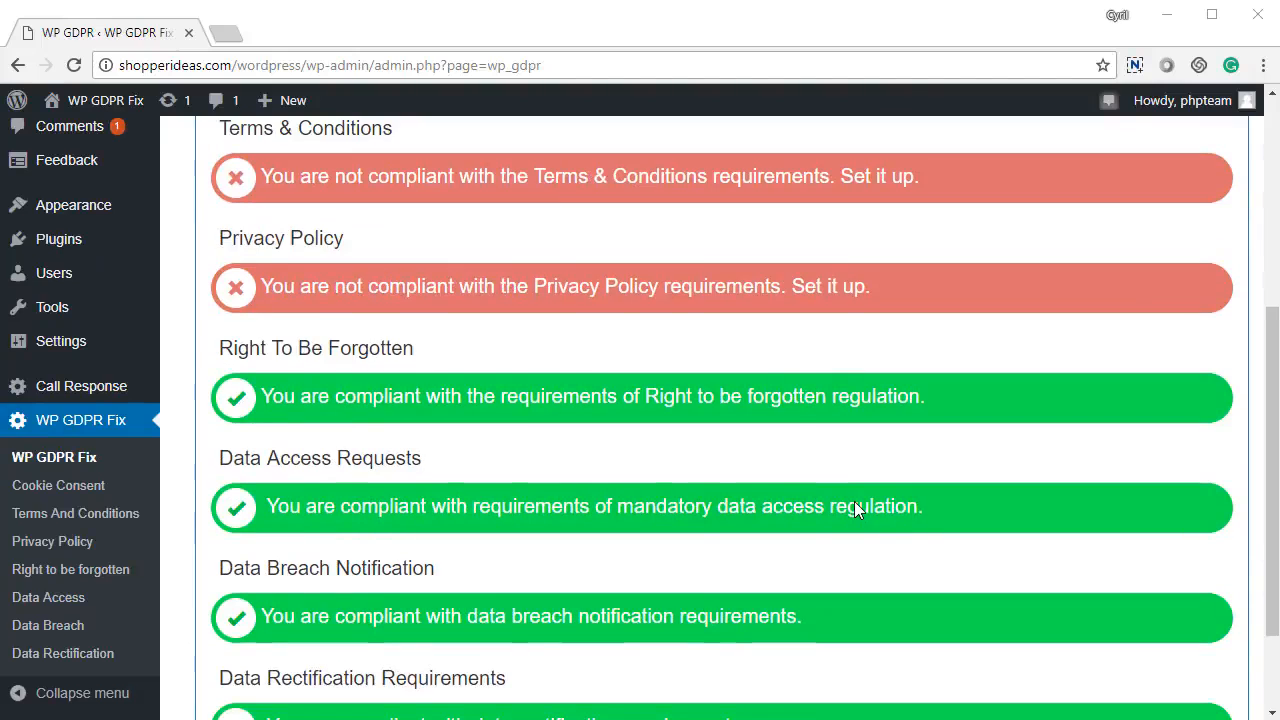
pyautogui.scroll(-2, 850, 520)
pyautogui.scroll(6, 814, 531)
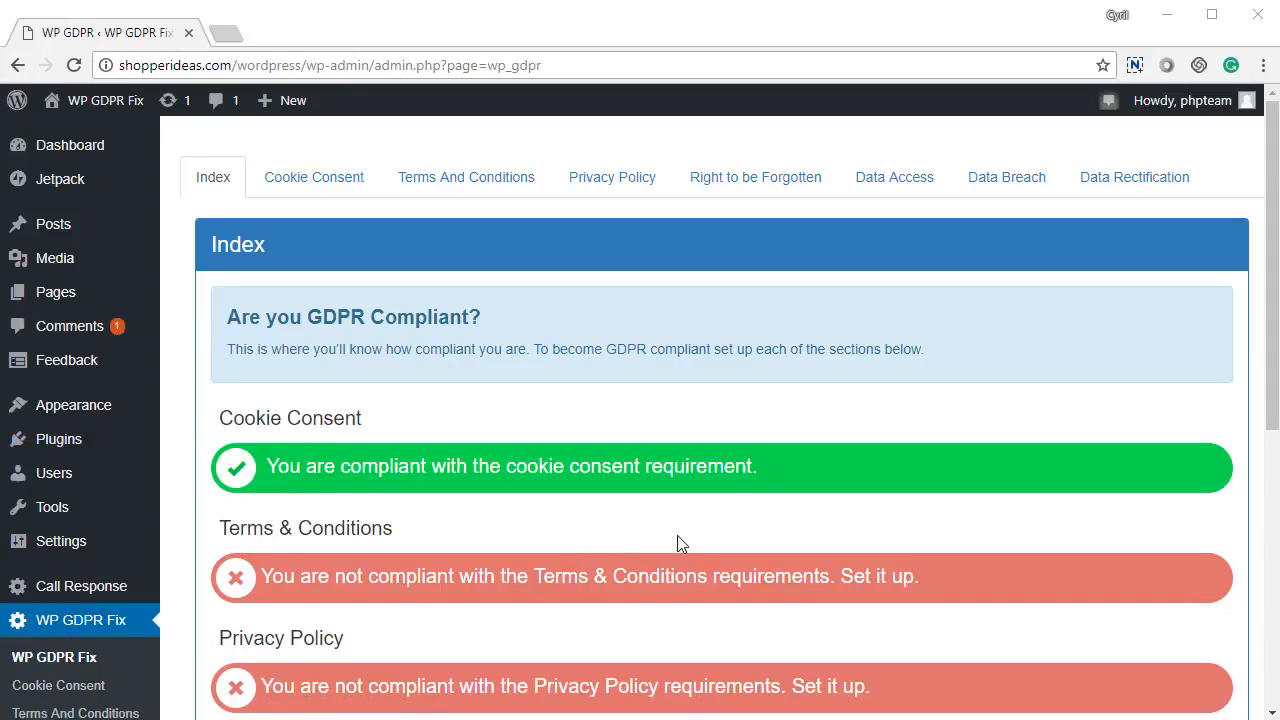
pyautogui.scroll(-3, 37, 617)
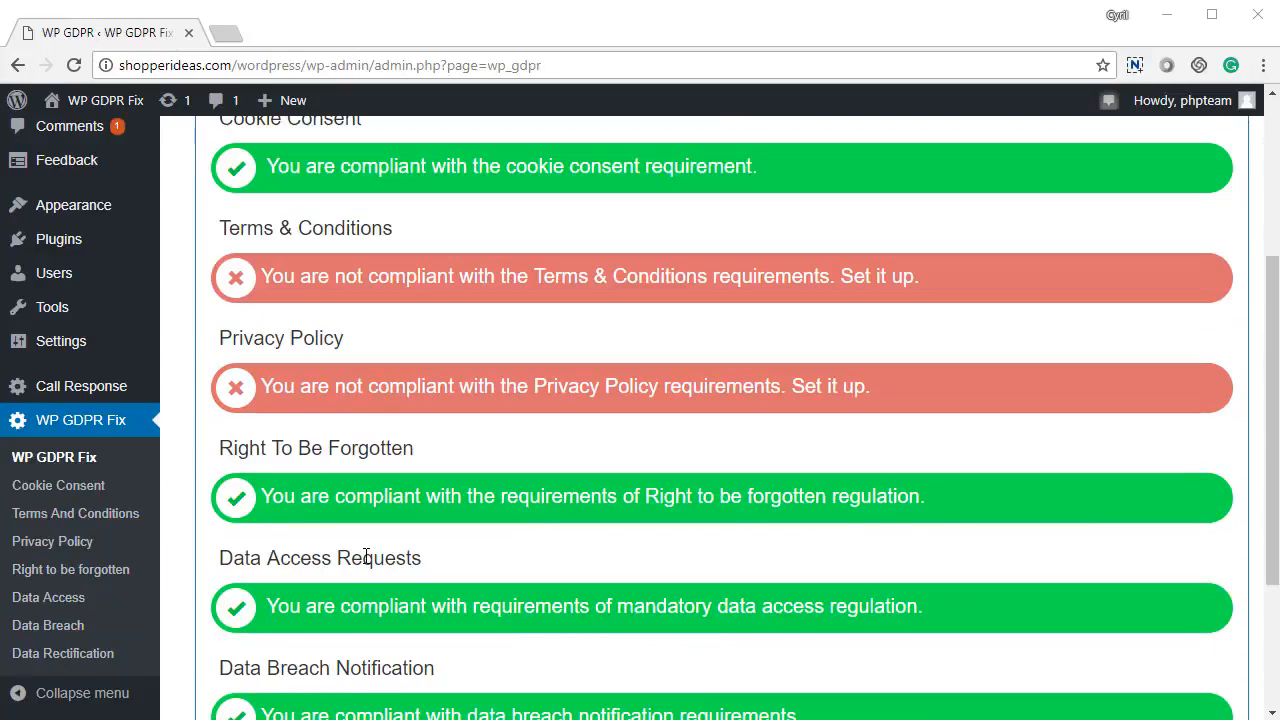